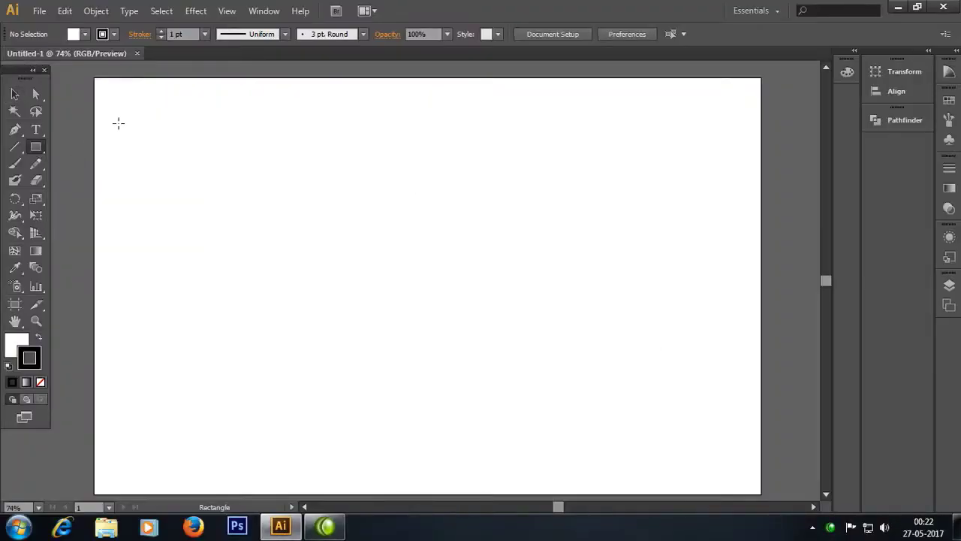
Step: Draw a rectangle from the artboard's top-left corner to its bottom-right corner
mouse_move(94, 78)
mouse_down()
mouse_move(763, 496)
mouse_move(761, 472)
mouse_up()
Step: Give the background a gradient fill with an orange stop and a dark brown stop
double_click(35, 250)
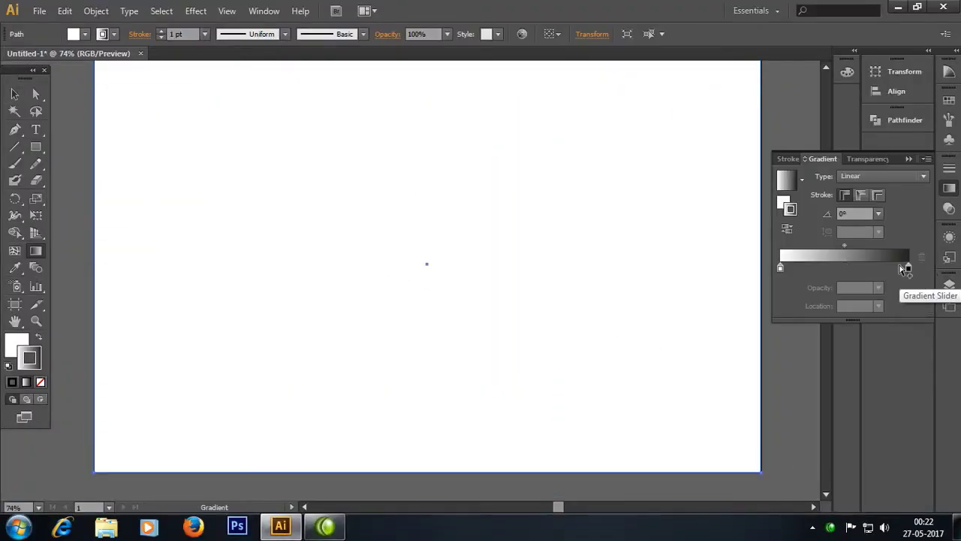
double_click(909, 267)
click(824, 311)
click(844, 311)
double_click(780, 267)
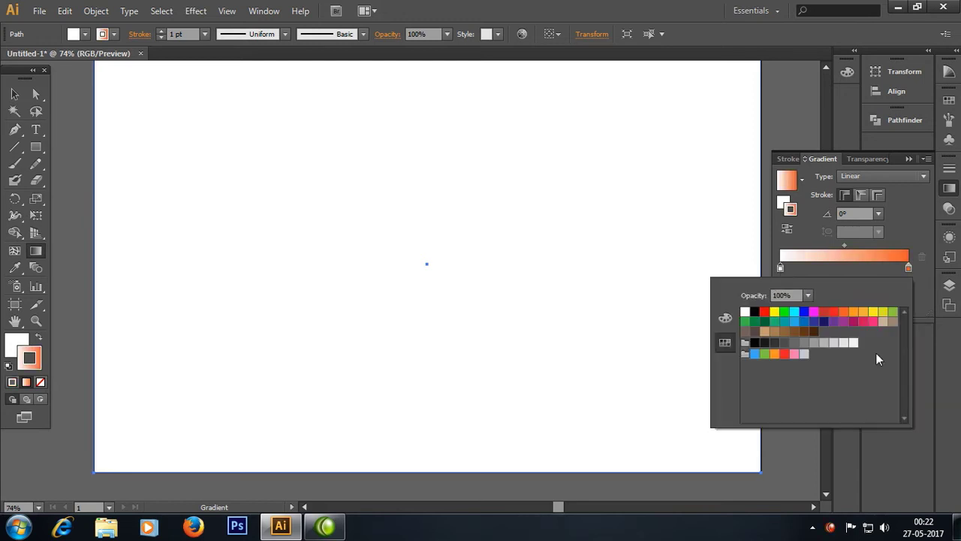
click(853, 311)
double_click(908, 268)
click(725, 318)
drag(790, 373, 831, 376)
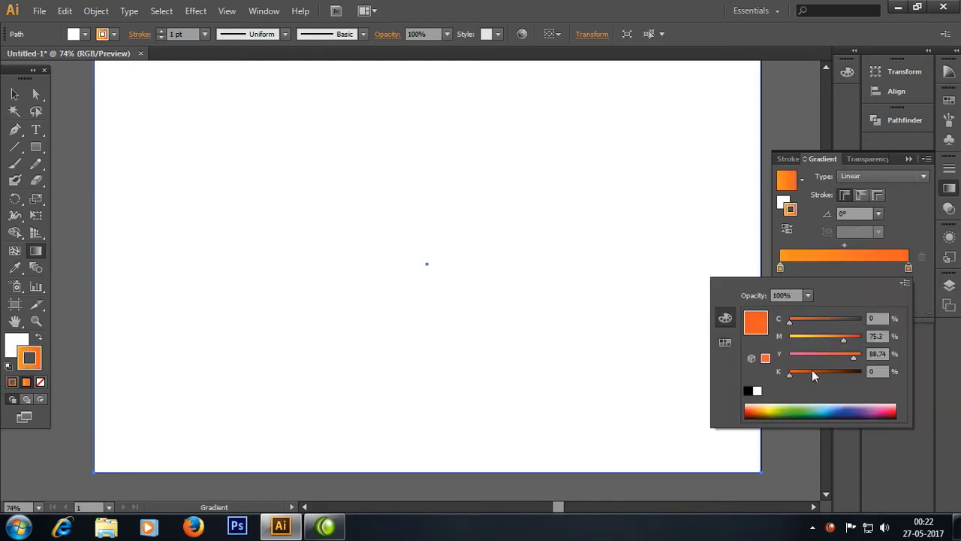
click(878, 201)
Step: Make the gradient radial and drag it so the glow sits left of centre
click(923, 176)
click(864, 196)
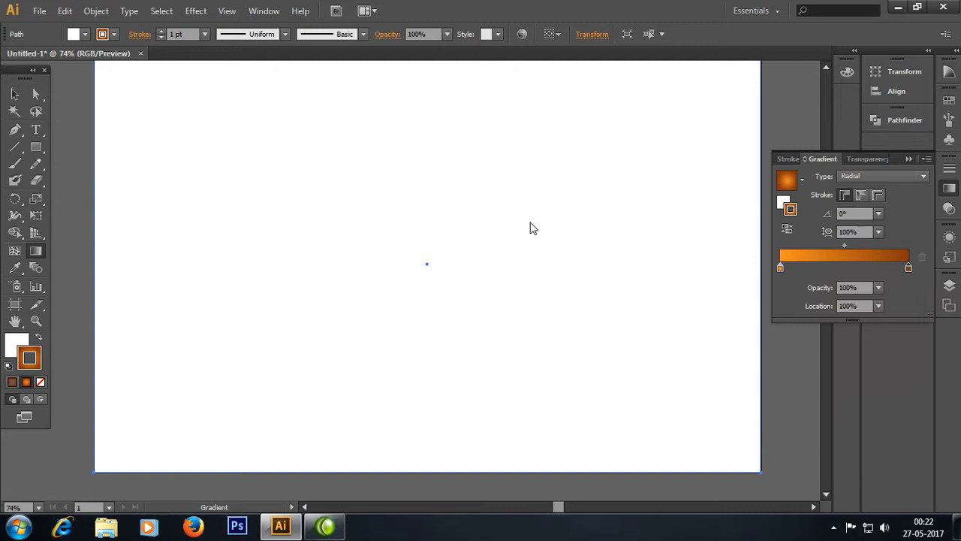
key(x)
click(879, 255)
drag(239, 248, 762, 301)
key(ctrl+minus)
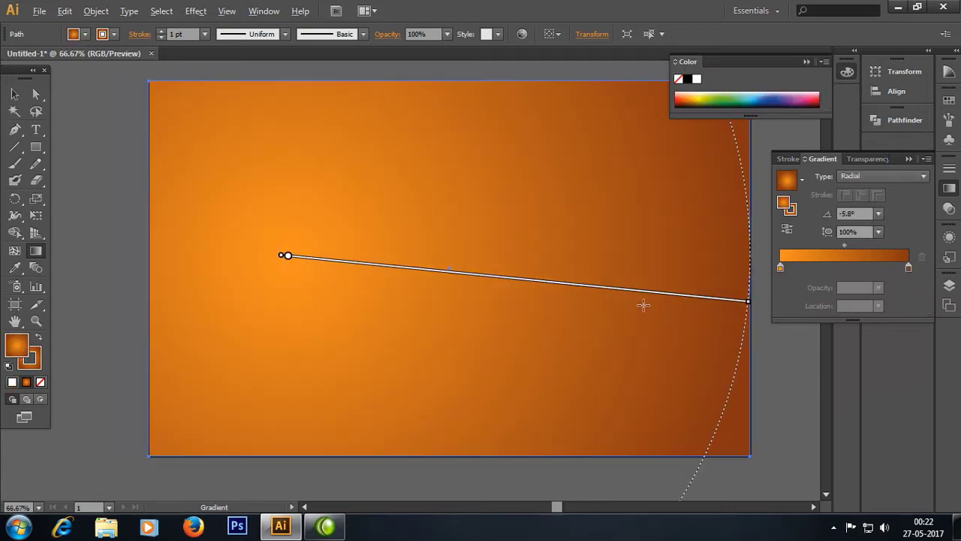
key(ctrl+minus)
key(ctrl+minus)
Step: Briefly try the Ellipse tool, then return to Selection and zoom in on the artboard
click(15, 129)
drag(35, 147, 75, 183)
click(14, 95)
key(ctrl+plus)
scroll(635, 286, right, 3)
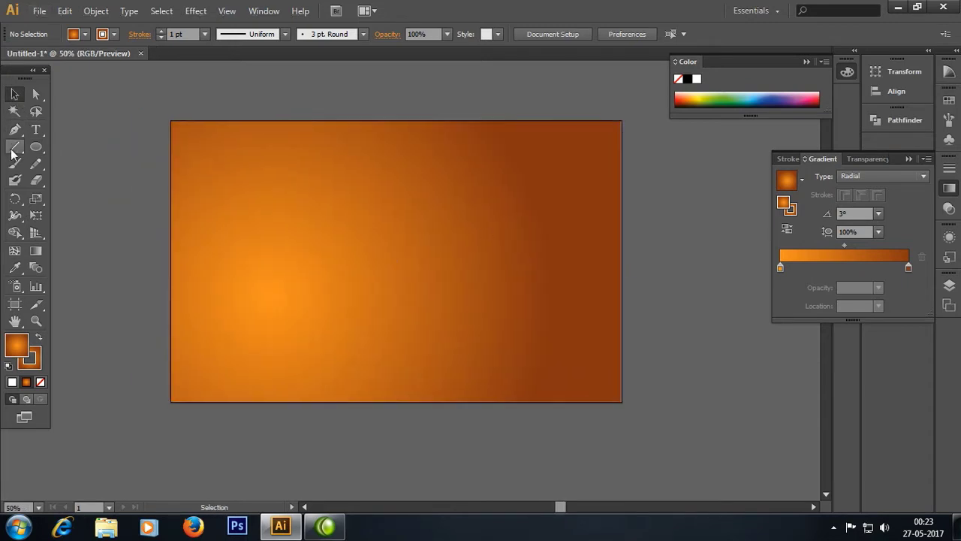
key(ctrl+plus)
Step: Start an unfilled Pen outline of the half-bottle at the top lip
key(p)
click(409, 159)
click(434, 159)
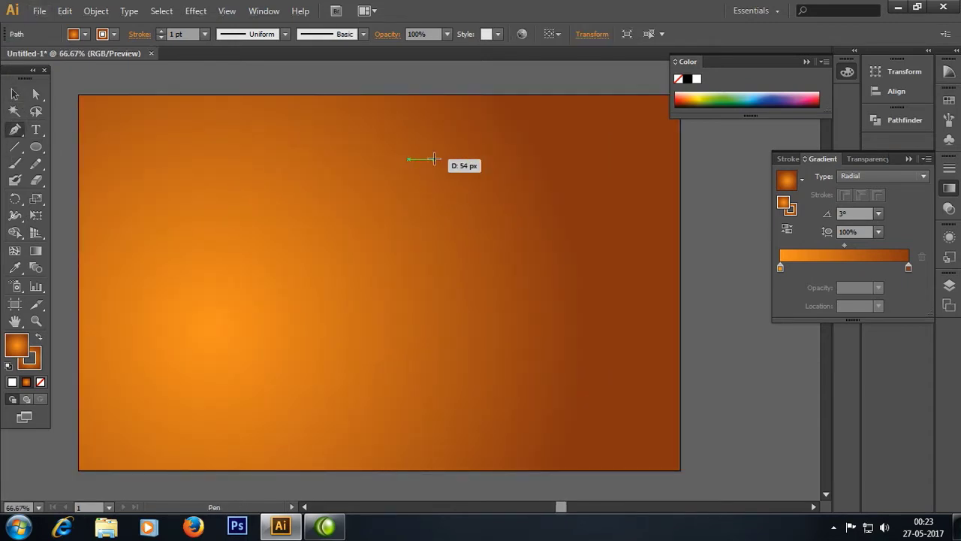
scroll(440, 165, up, 3)
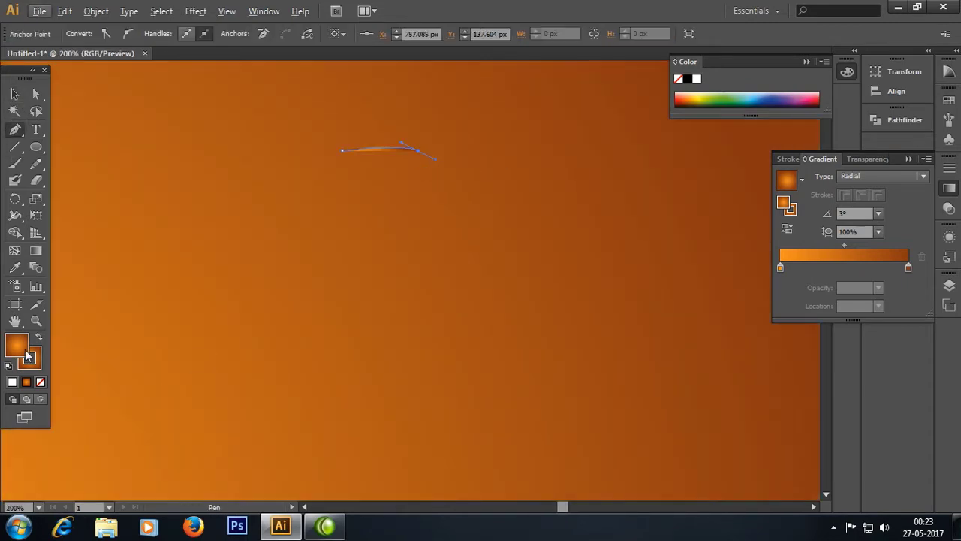
click(41, 382)
mouse_move(419, 150)
mouse_down()
mouse_move(418, 212)
mouse_move(429, 161)
mouse_up()
click(422, 224)
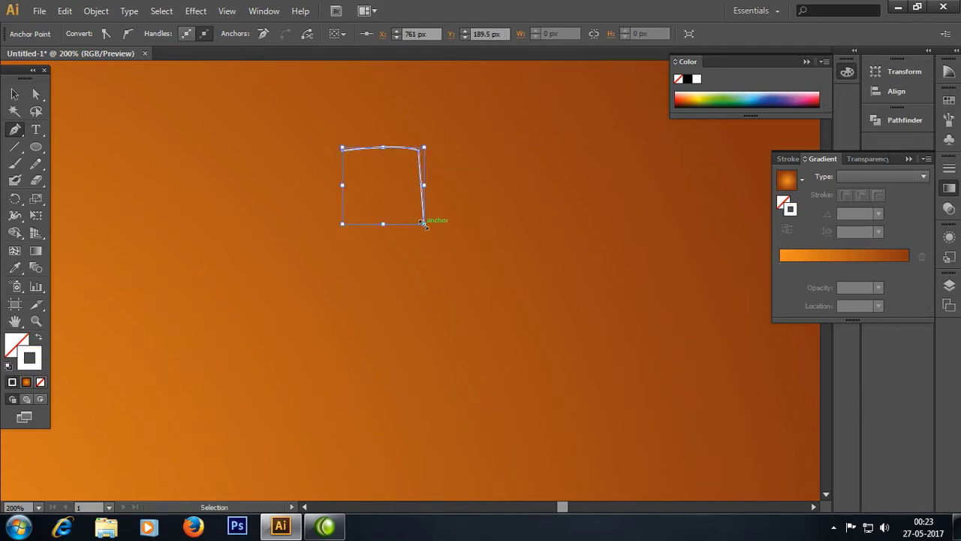
key(ctrl+z)
click(419, 230)
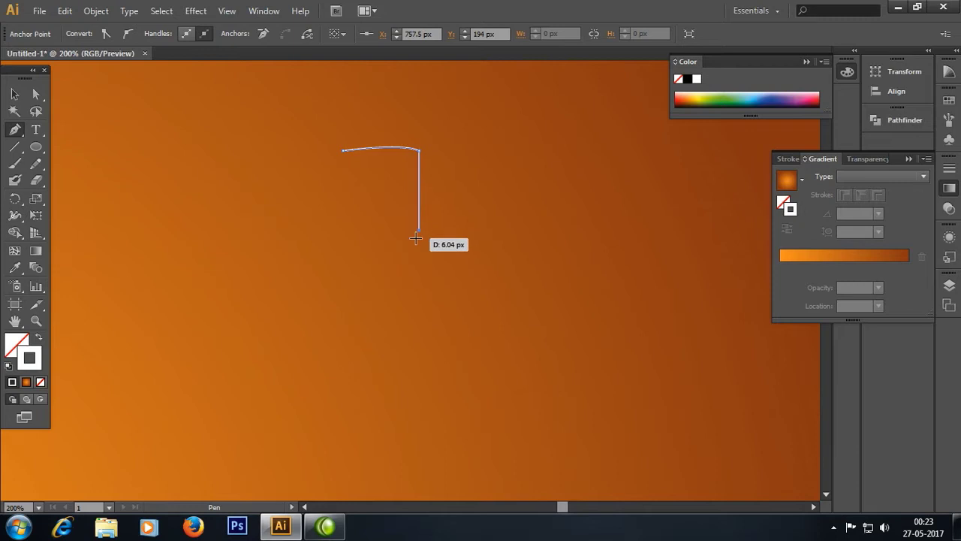
Step: Continue the outline down the neck, diagonal shoulder and straight side, ending at a curved bottom corner
scroll(414, 225, down, 2)
scroll(417, 248, down, 2)
click(419, 293)
scroll(458, 277, down, 3)
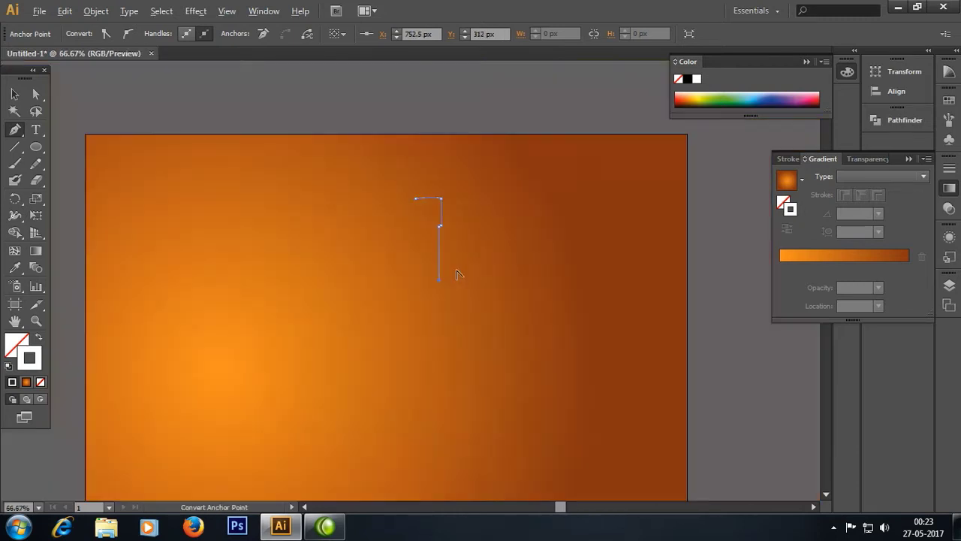
ctrl+click(464, 327)
click(466, 327)
click(467, 351)
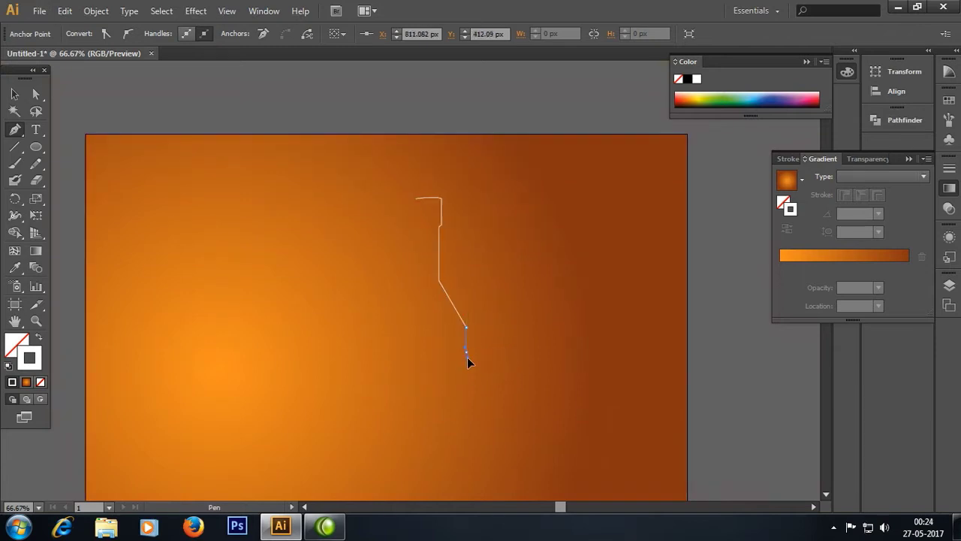
scroll(467, 372, down, 3)
click(467, 353)
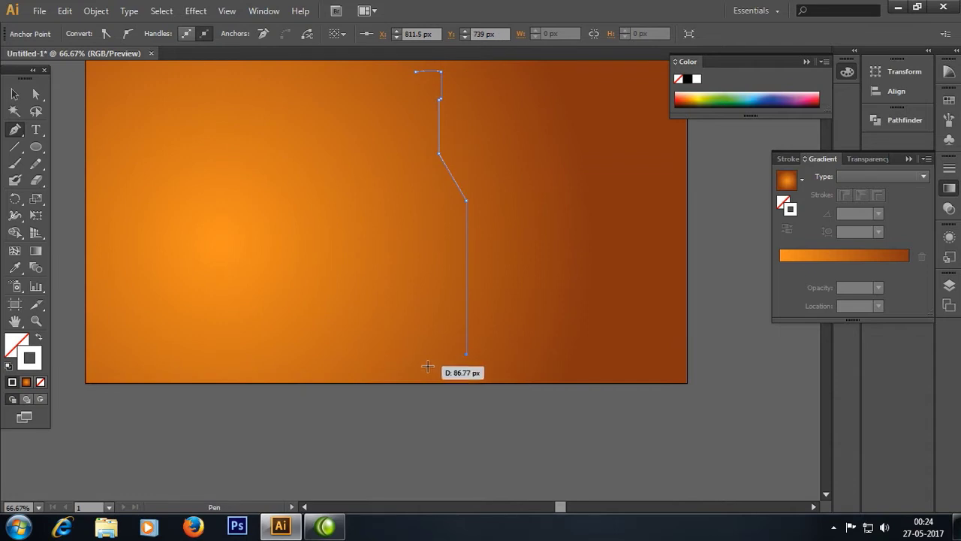
drag(416, 365, 379, 360)
click(367, 363)
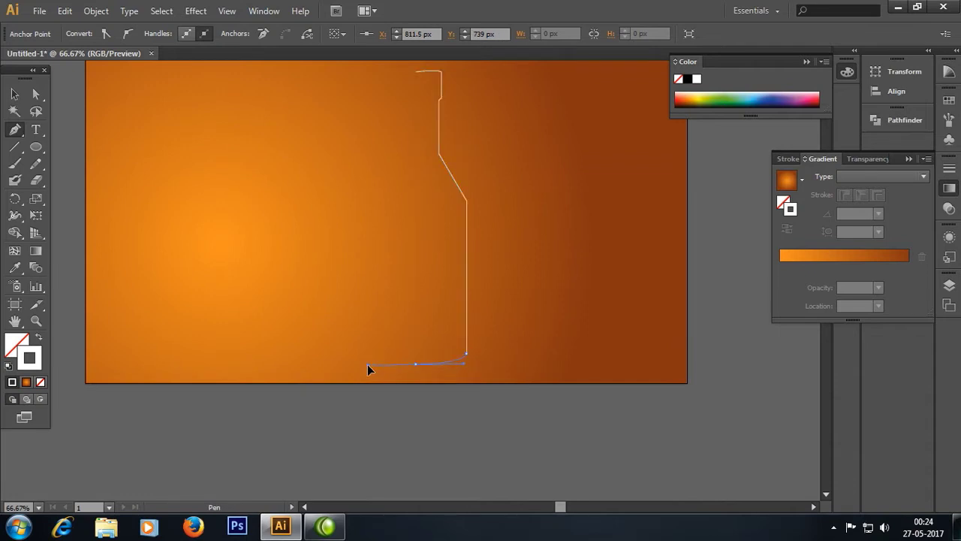
Step: Reshape the neck-to-body segment into a smooth curved shoulder
click(36, 93)
click(466, 210)
mouse_move(453, 178)
mouse_down()
mouse_move(480, 244)
mouse_move(475, 288)
mouse_up()
key(ctrl+plus)
key(ctrl+minus)
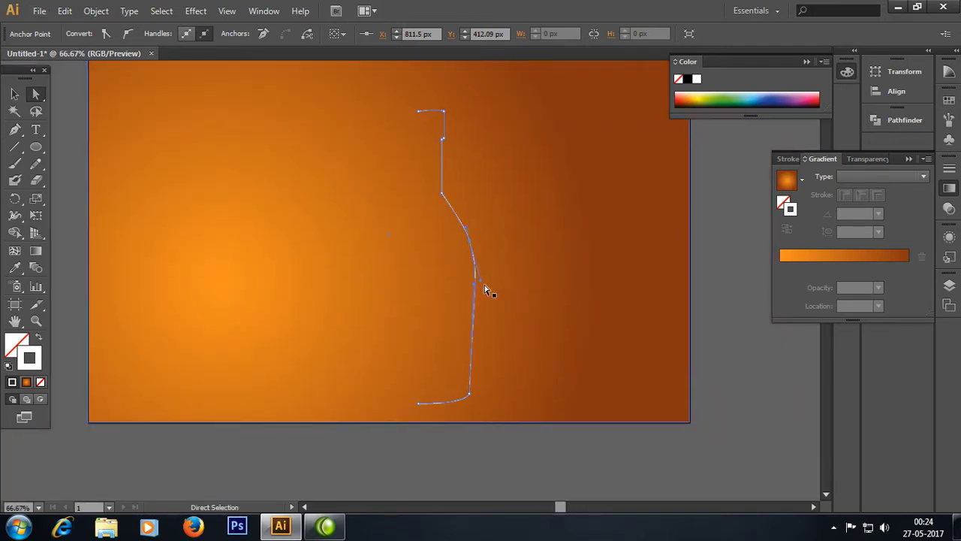
drag(442, 196, 444, 202)
Step: Lock the orange background rectangle with Object > Lock > Selection
click(612, 238)
click(96, 11)
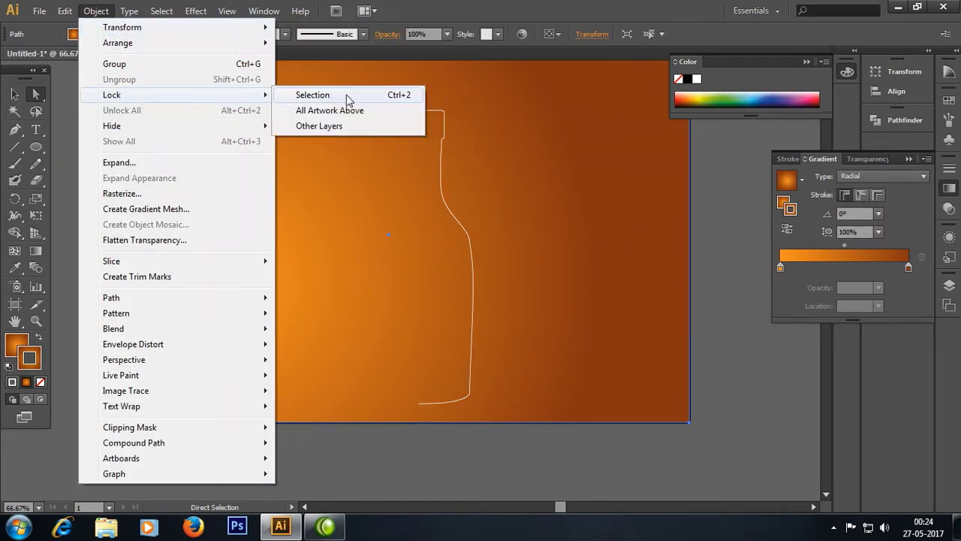
click(346, 94)
Step: Fill the half-bottle shape with dark grey
click(442, 164)
key(v)
click(502, 158)
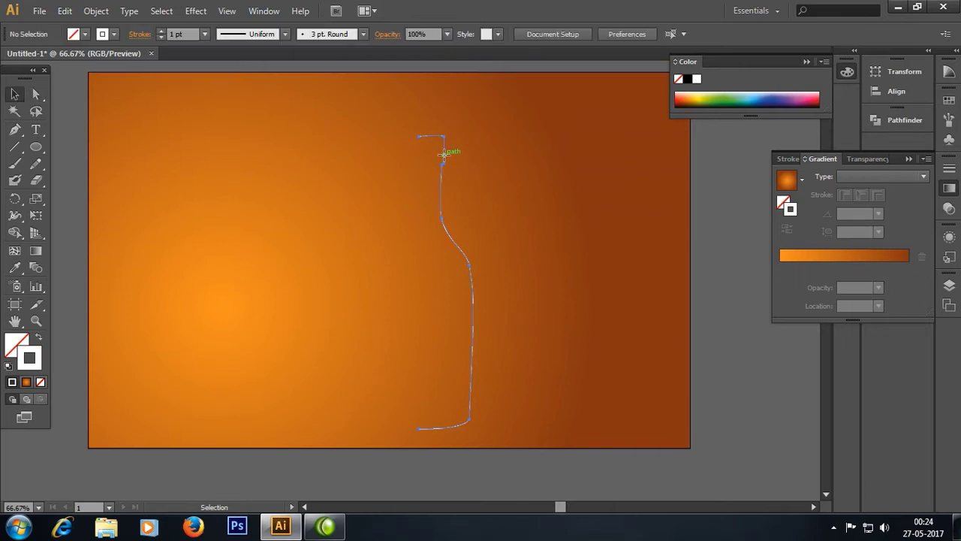
key(a)
click(470, 403)
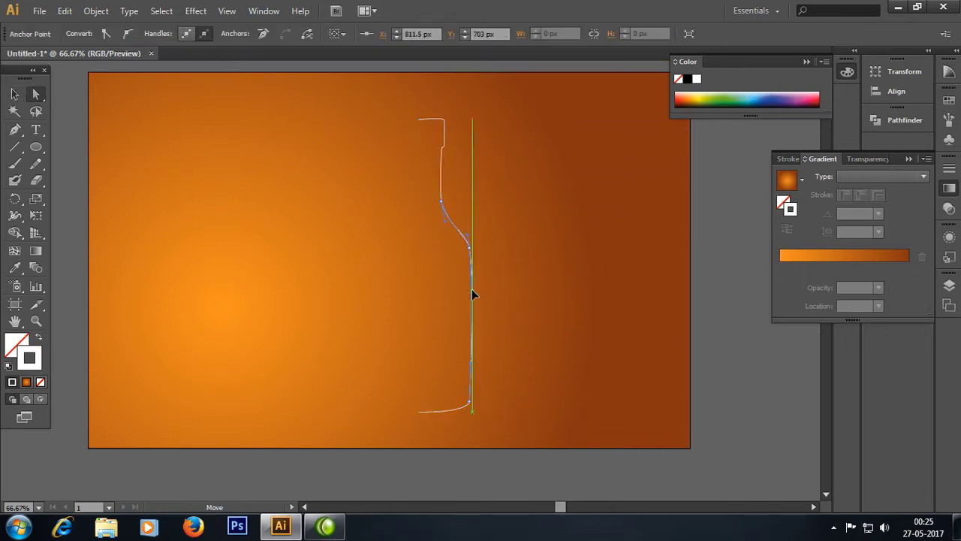
click(470, 247)
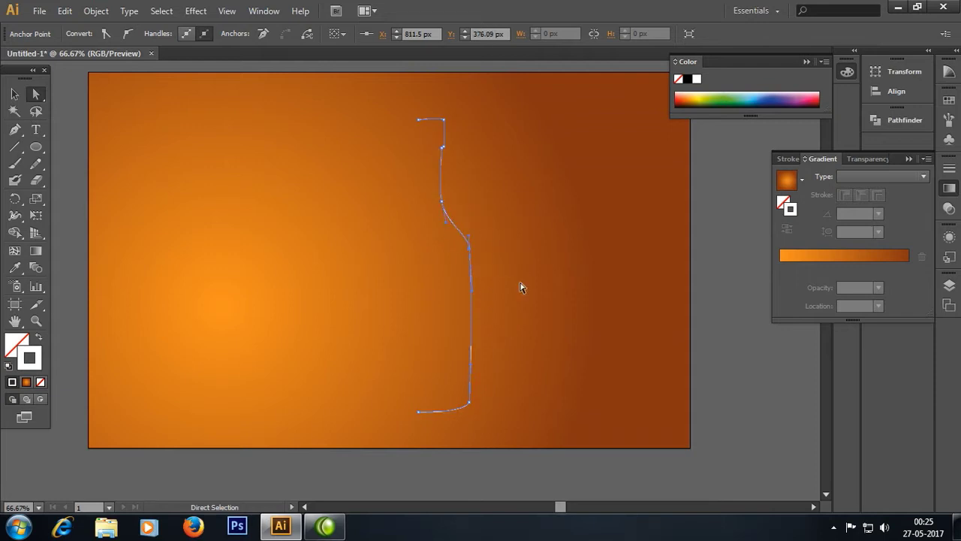
double_click(17, 347)
click(880, 146)
key(v)
click(599, 375)
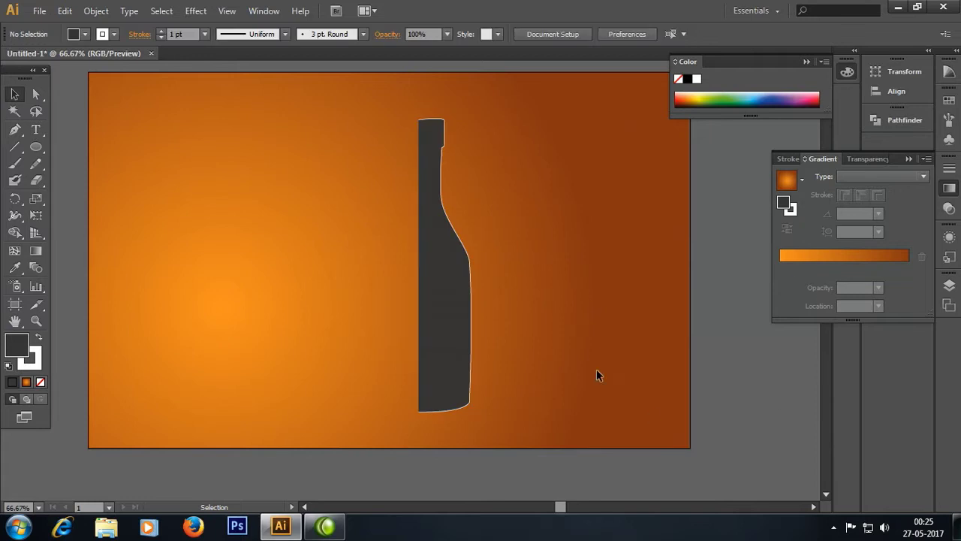
Step: Reflect a vertical copy of the bottle half and move it left to join the original
click(459, 284)
drag(15, 198, 75, 213)
double_click(14, 197)
click(330, 266)
drag(465, 262, 414, 264)
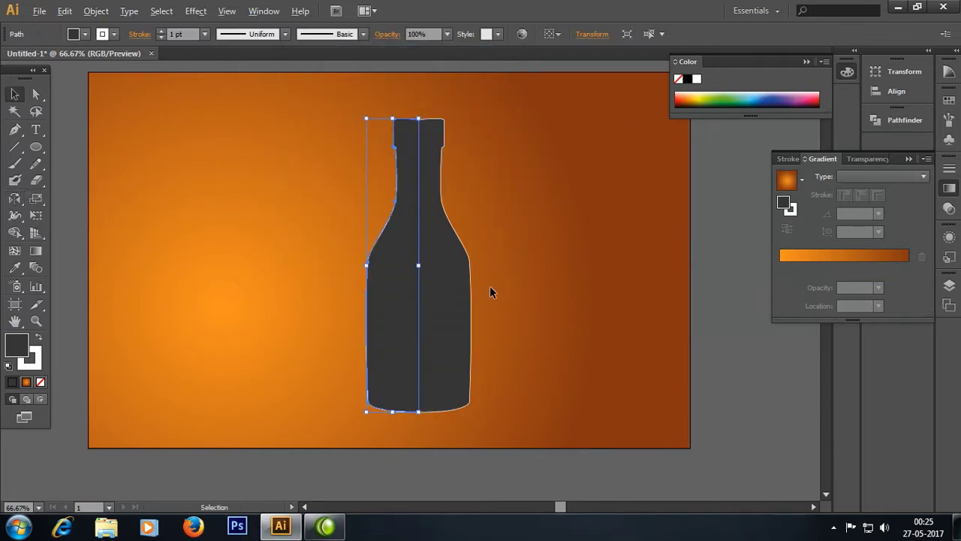
key(ctrl+=)
key(ctrl+shift+a)
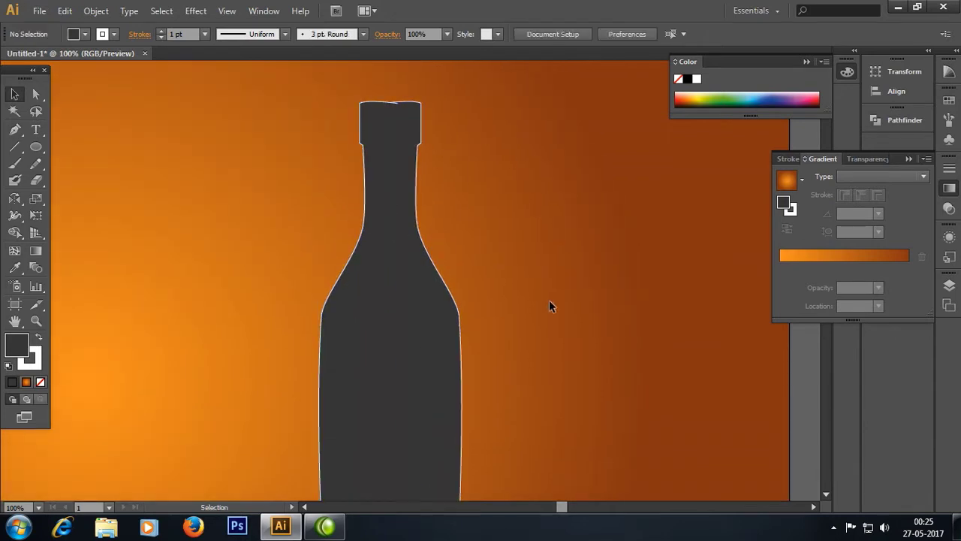
key(ctrl+minus)
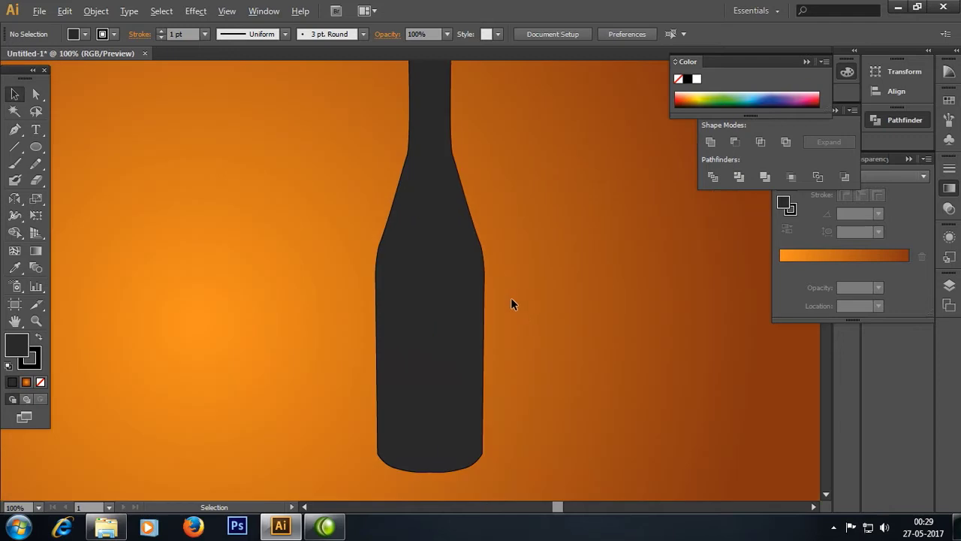
Step: Pan along the completed bottle from its neck down to the bottom edge
scroll(451, 278, up, 3)
scroll(446, 232, up, 1)
scroll(445, 235, up, 3)
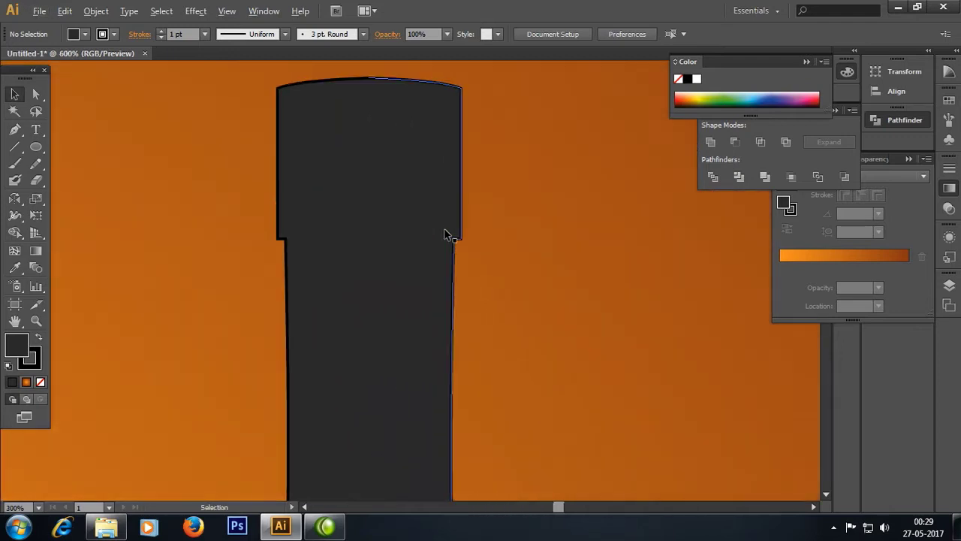
scroll(445, 235, up, 1)
scroll(395, 294, up, 4)
scroll(356, 165, up, 1)
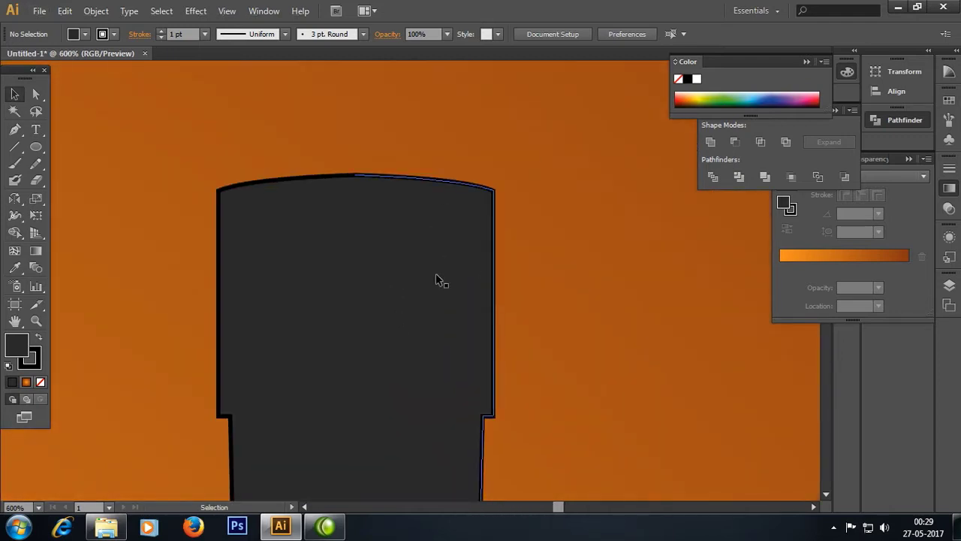
drag(414, 326, 446, 163)
drag(437, 337, 464, 48)
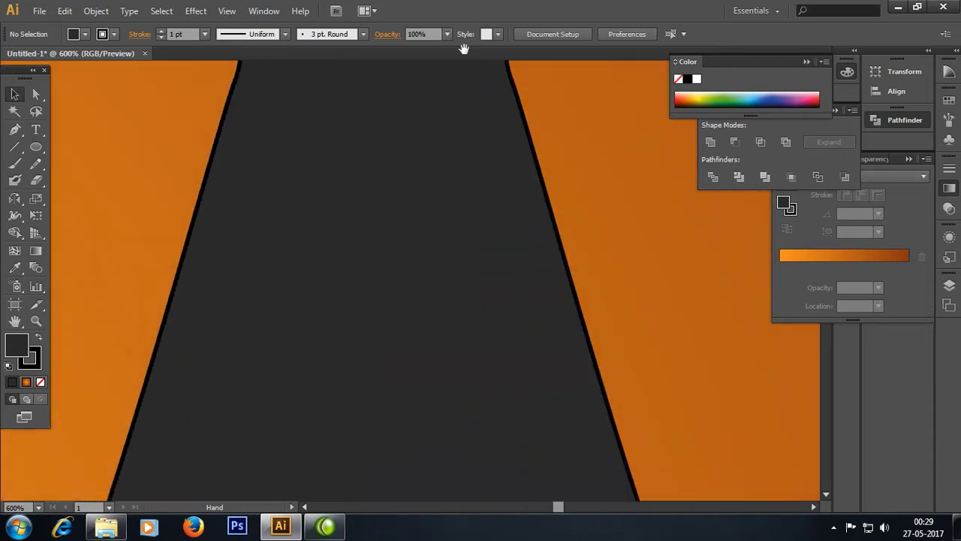
drag(451, 339, 451, 174)
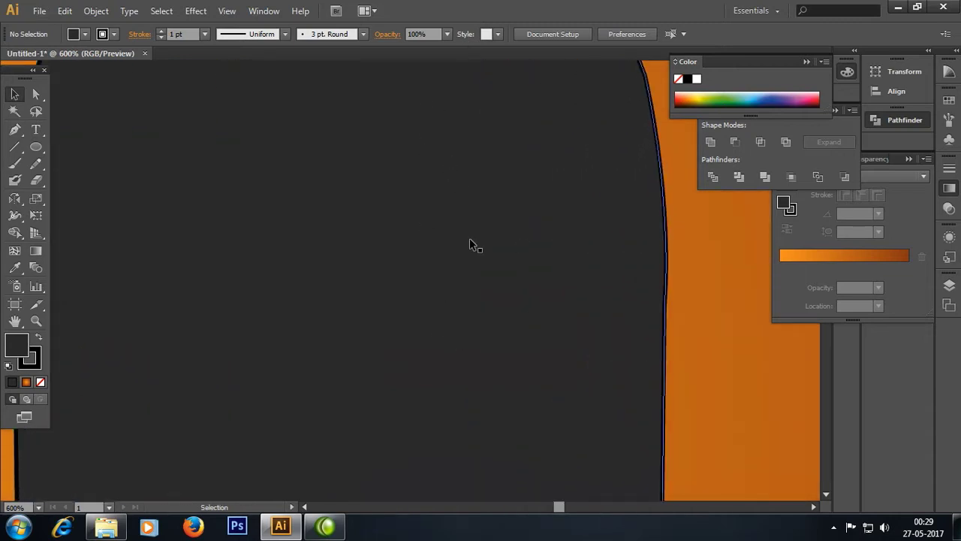
scroll(470, 241, down, 3)
scroll(469, 241, down, 2)
scroll(476, 308, up, 1)
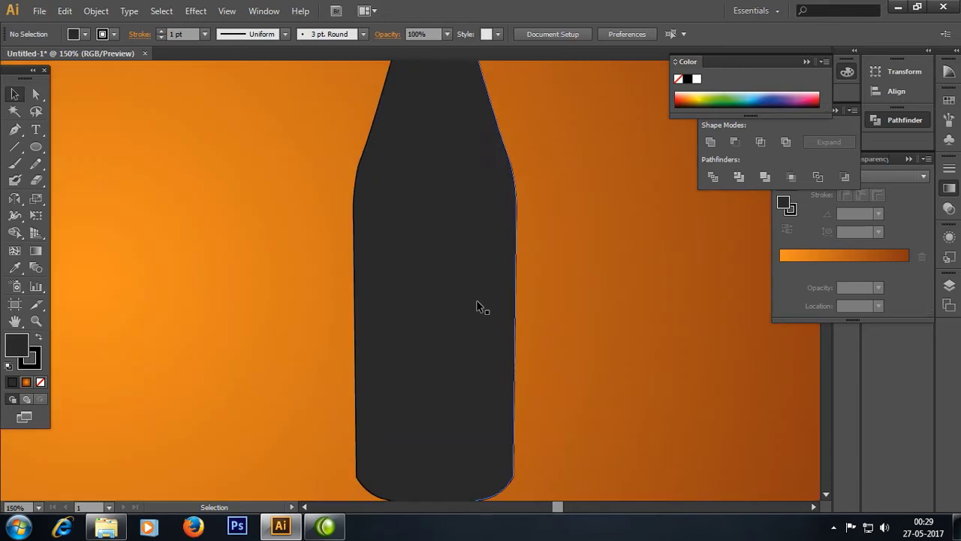
drag(433, 298, 450, 161)
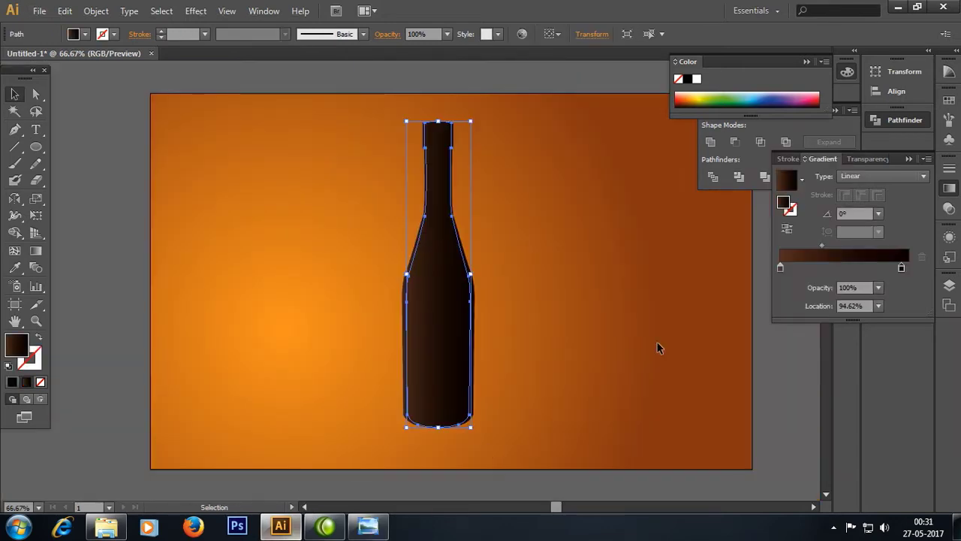
Step: Slide the bottle's left gradient stop inward and give it a new colour
click(225, 308)
click(426, 308)
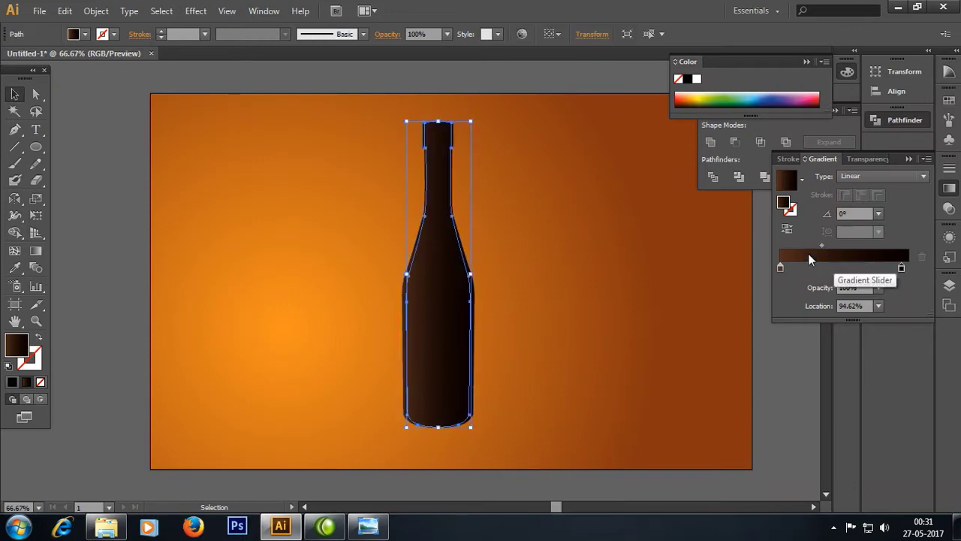
drag(782, 269, 798, 272)
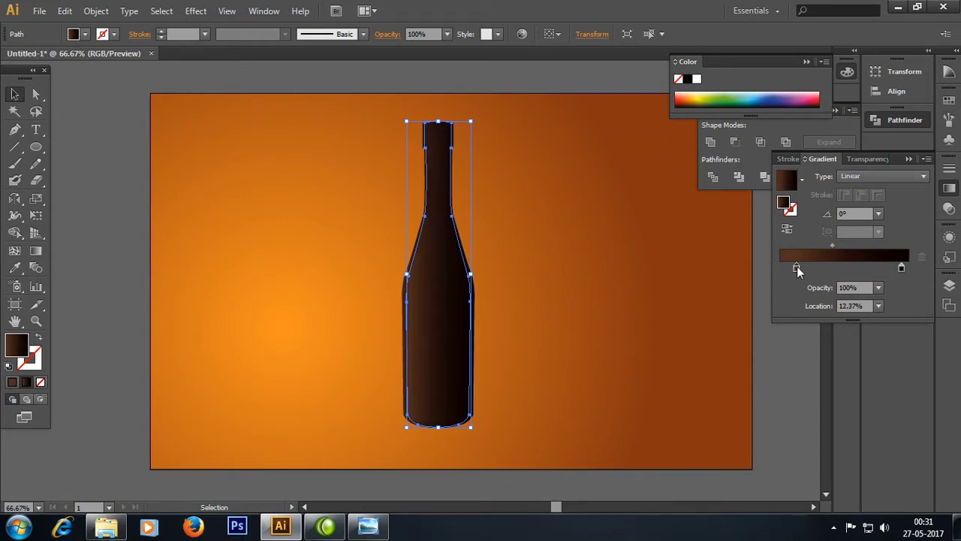
double_click(797, 267)
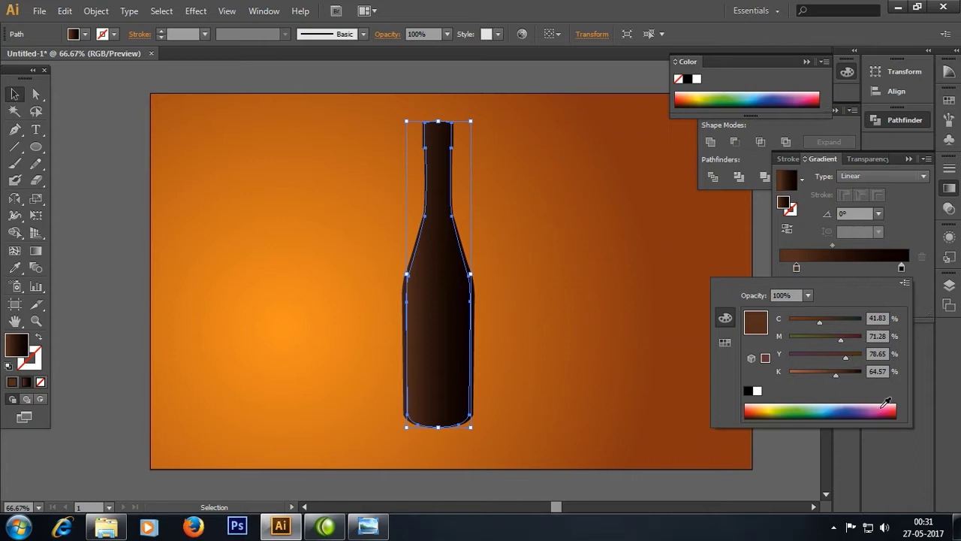
click(725, 341)
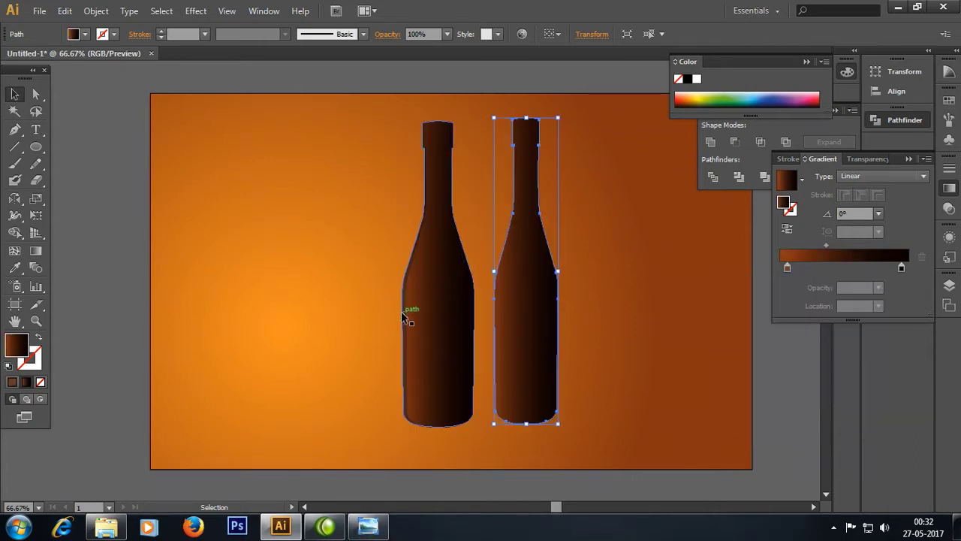
Step: Duplicate the bottle beside the original and make its left gradient stop a lighter tan brown
drag(404, 315, 396, 315)
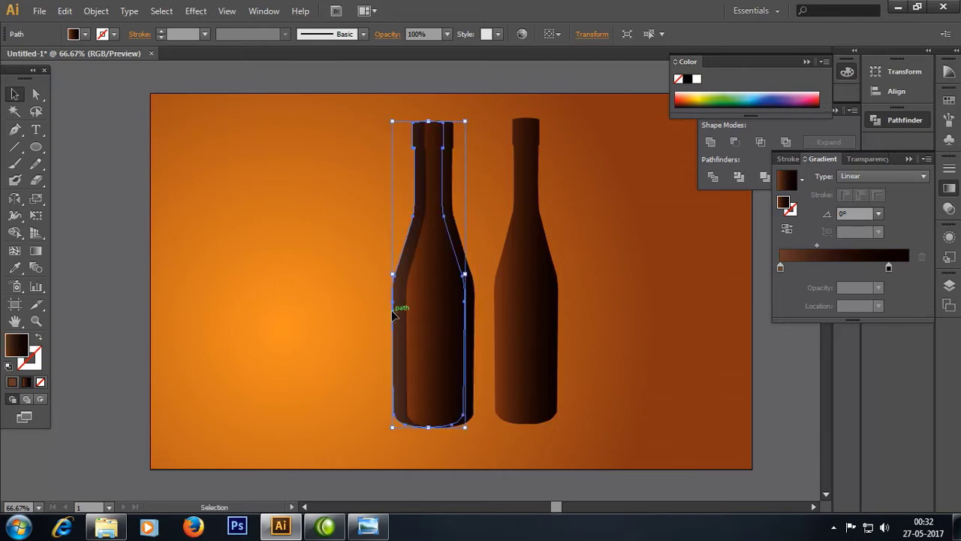
key(Right)
key(Right)
key(Right)
key(Right)
key(Right)
key(Right)
key(Right)
key(Right)
key(Right)
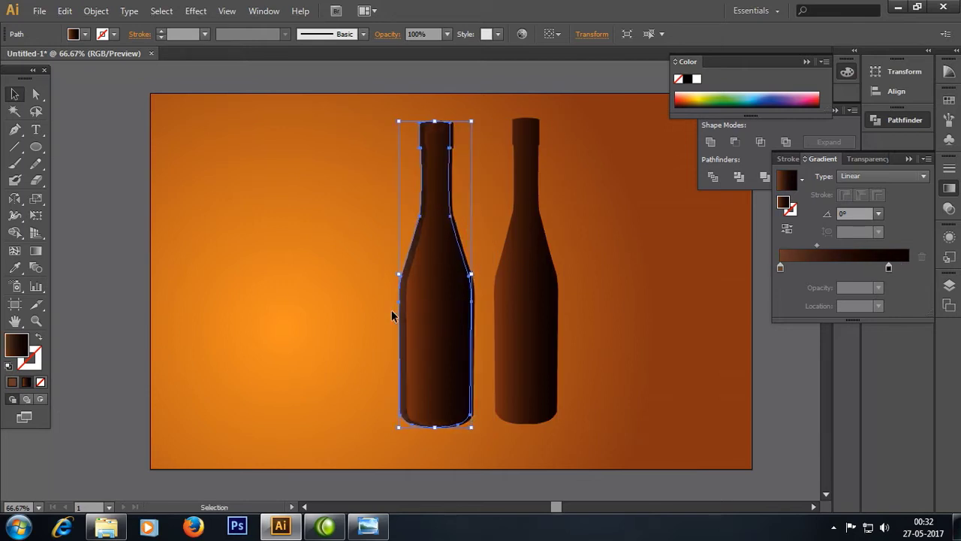
key(Right)
key(Right)
key(Right)
key(Right)
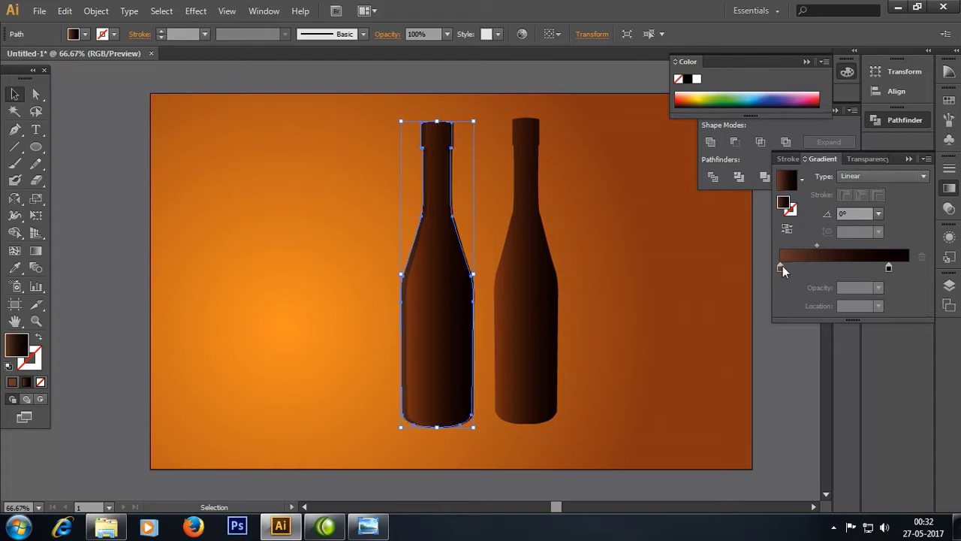
double_click(780, 267)
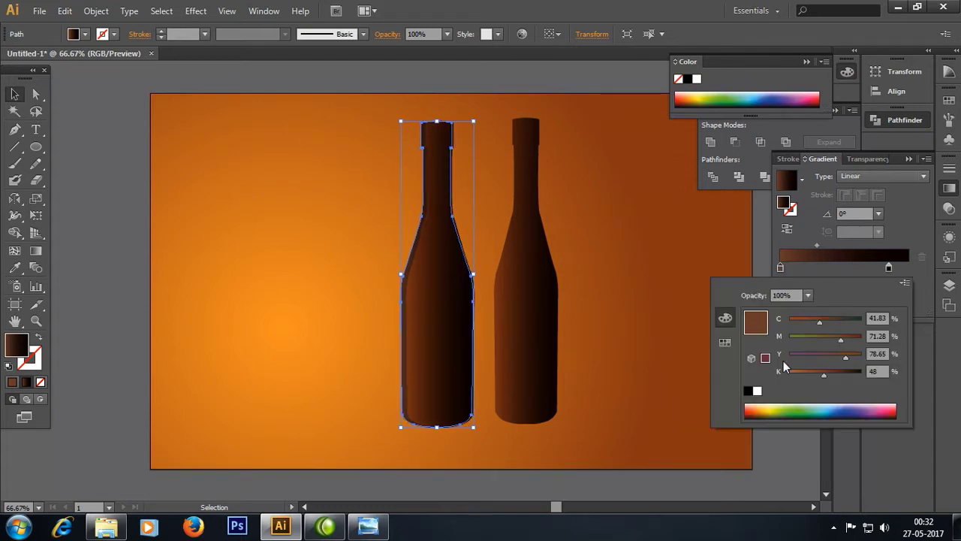
click(725, 339)
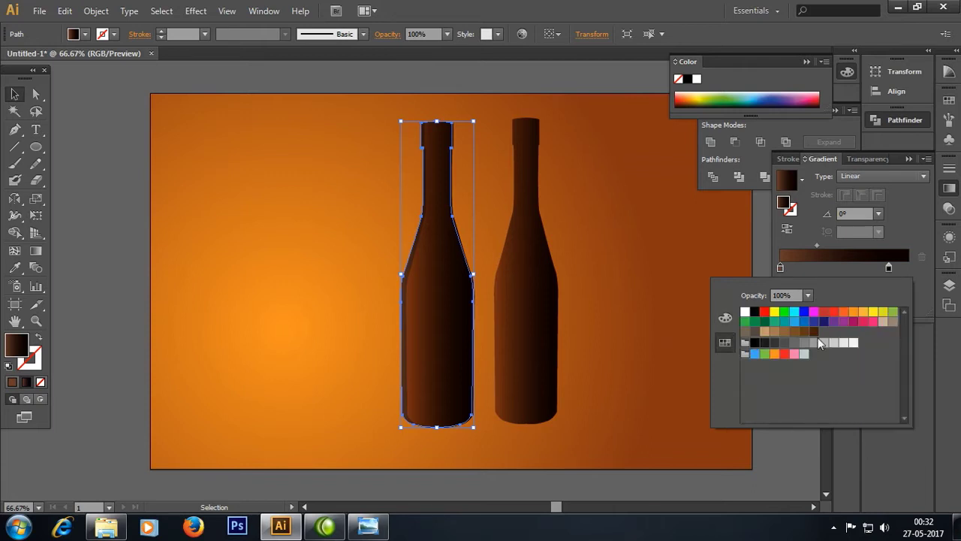
click(765, 332)
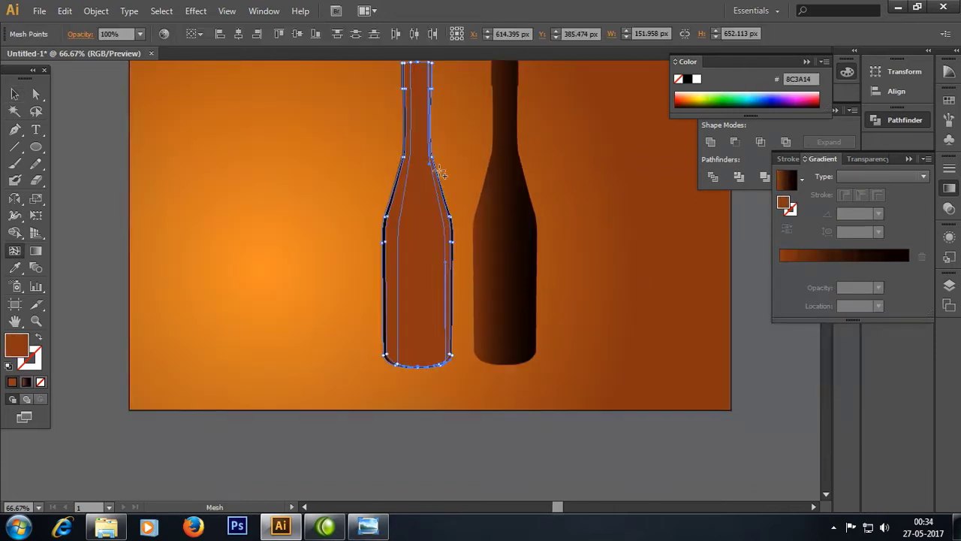
Step: Add mesh lines across the bottle's neck and body with the Mesh tool
click(410, 148)
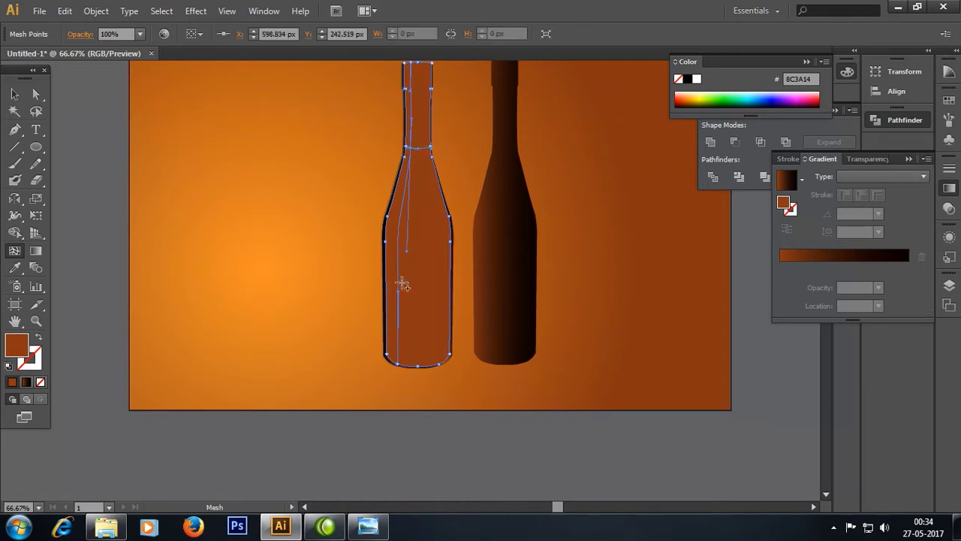
click(399, 260)
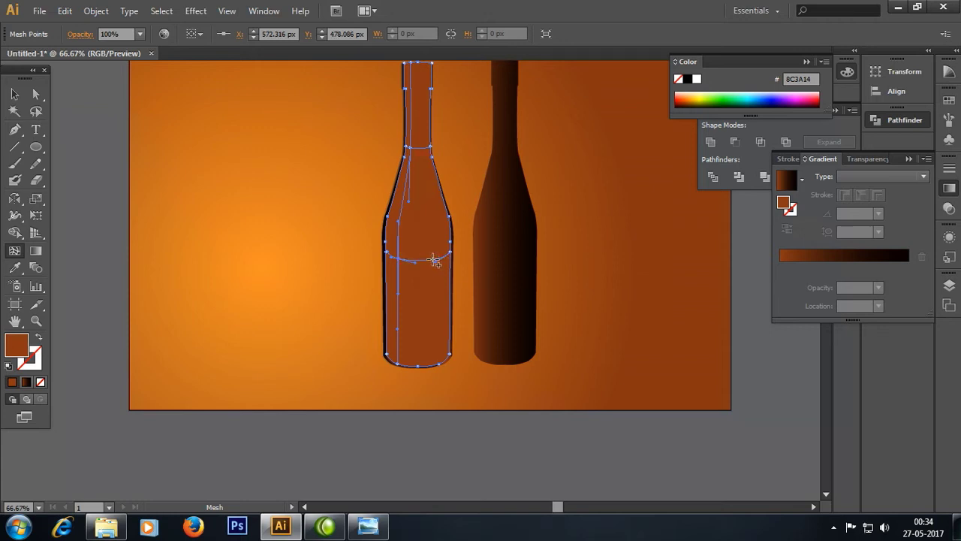
click(442, 257)
click(440, 259)
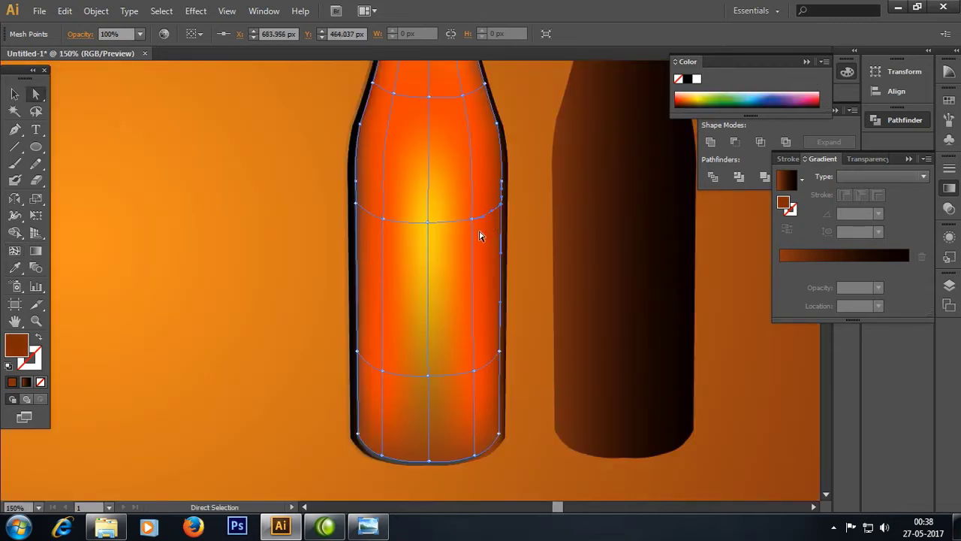
scroll(514, 209, up, 3)
scroll(519, 209, down, 2)
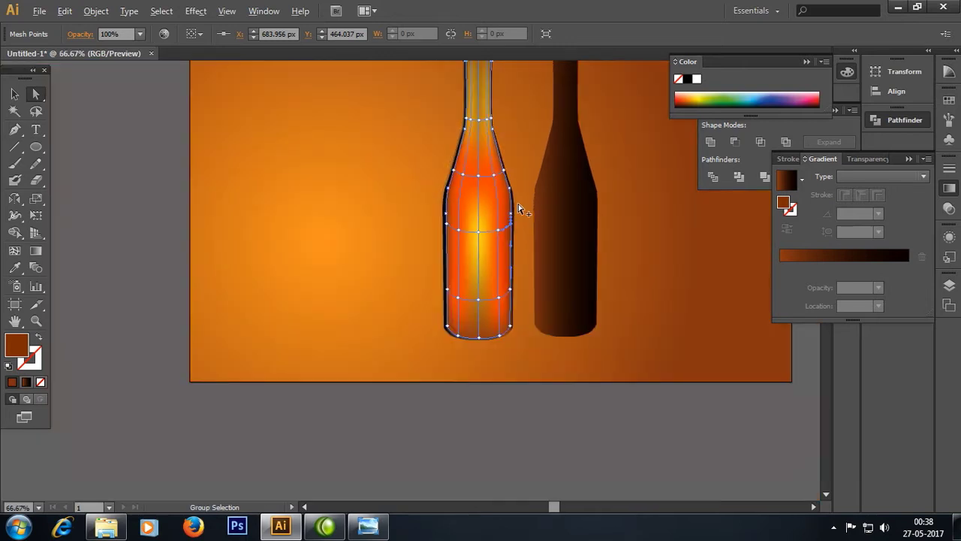
click(301, 274)
Step: Select mesh points at the bottle's base, then select the cap shape at the top
scroll(548, 297, up, 5)
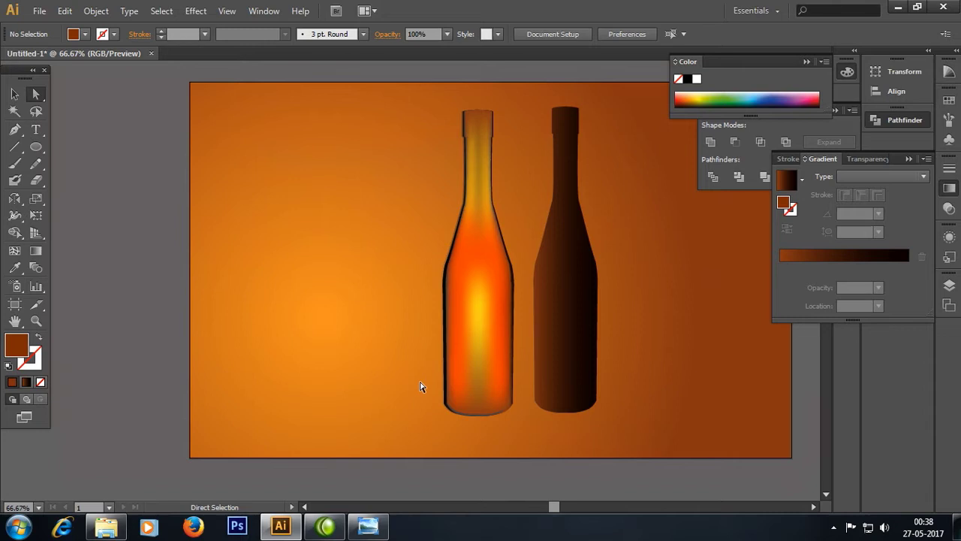
scroll(456, 395, up, 1)
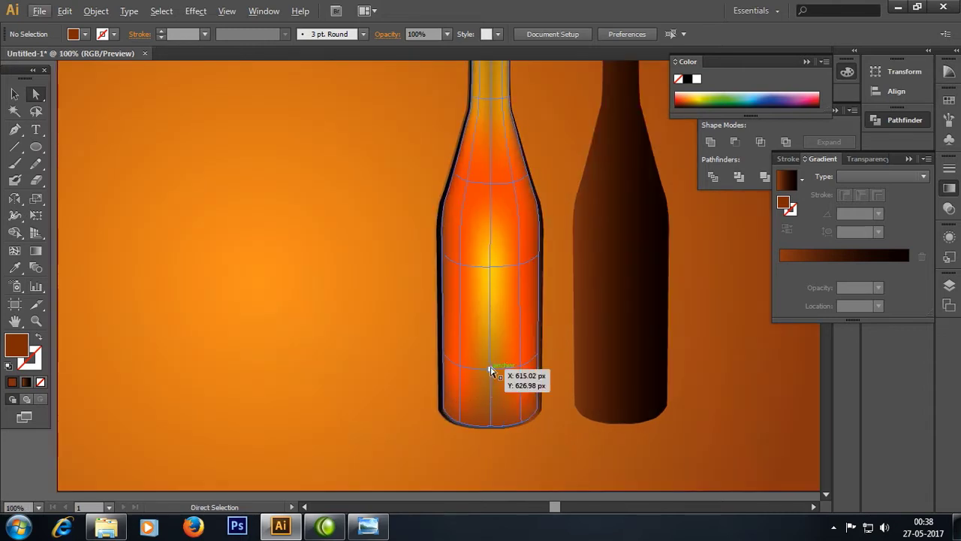
click(520, 367)
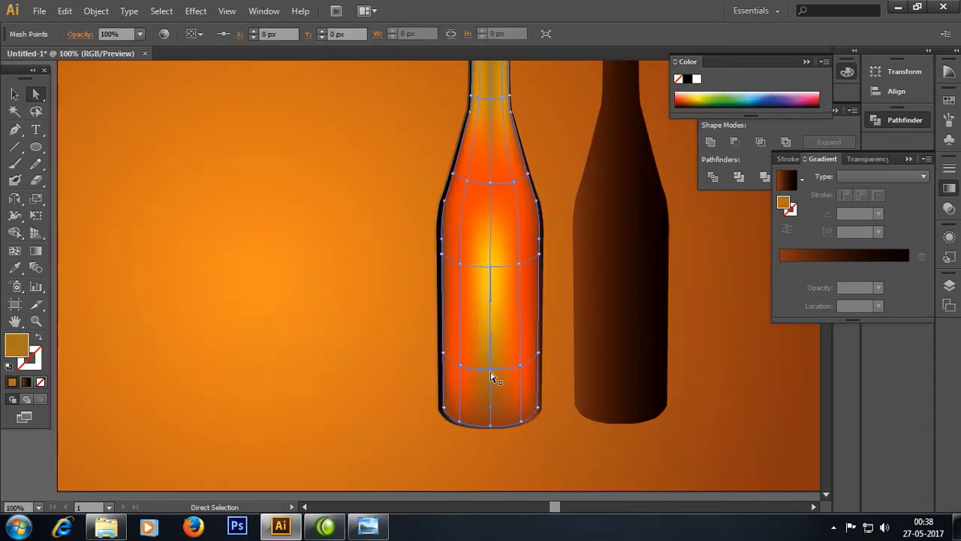
click(522, 423)
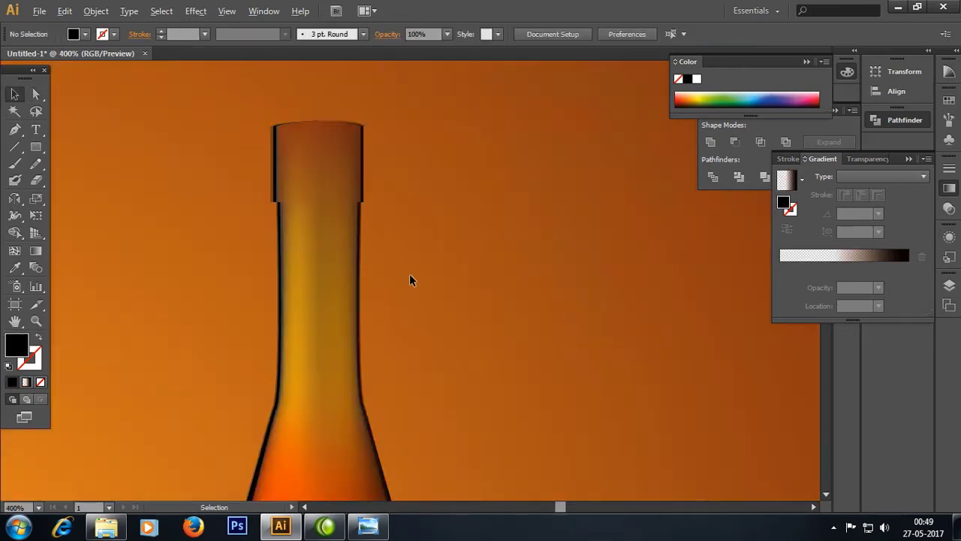
scroll(409, 273, up, 1)
mouse_move(234, 172)
mouse_down()
mouse_move(568, 455)
mouse_move(525, 489)
mouse_up()
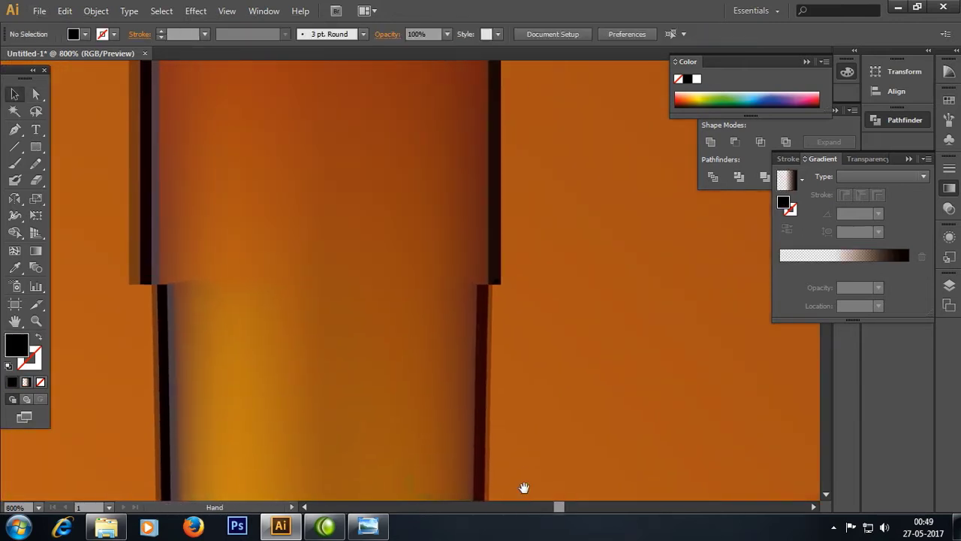
click(500, 347)
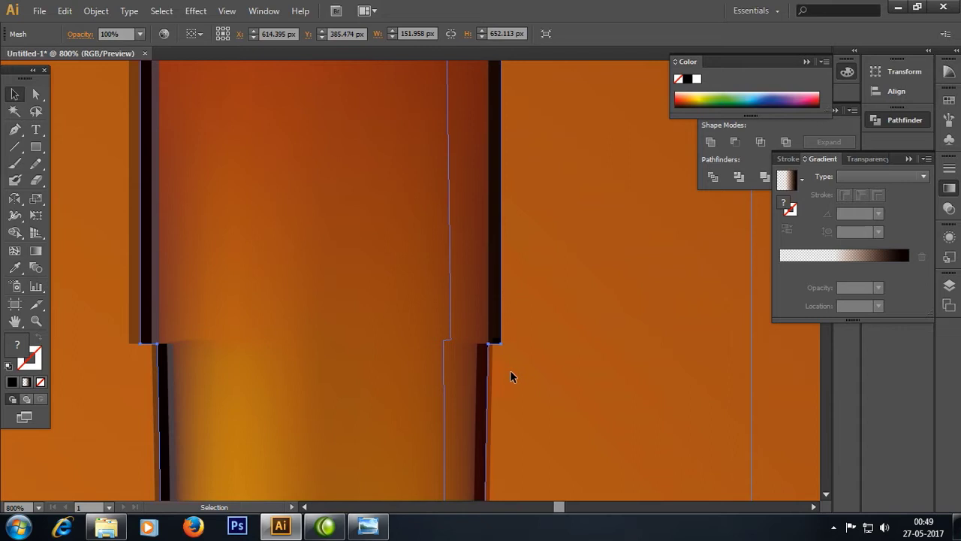
scroll(506, 366, down, 1)
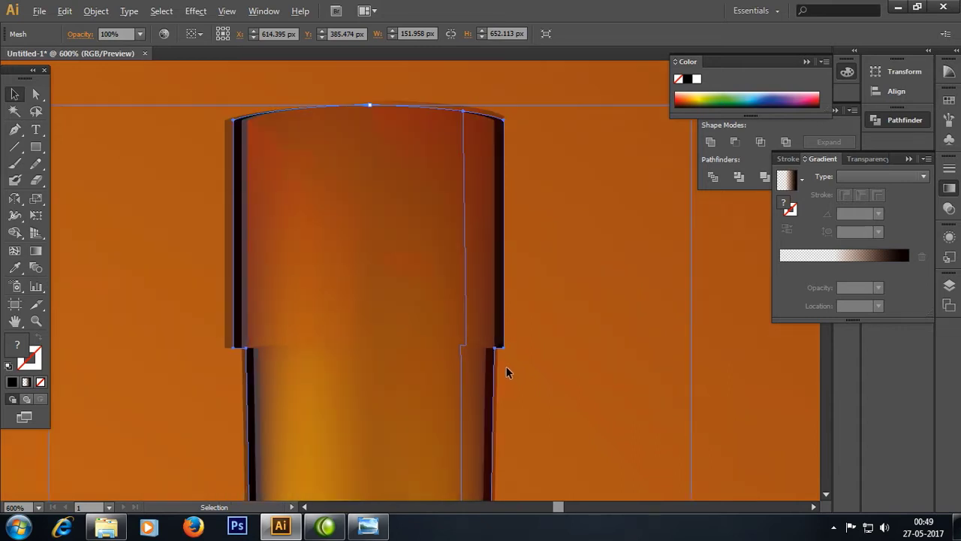
scroll(506, 365, down, 1)
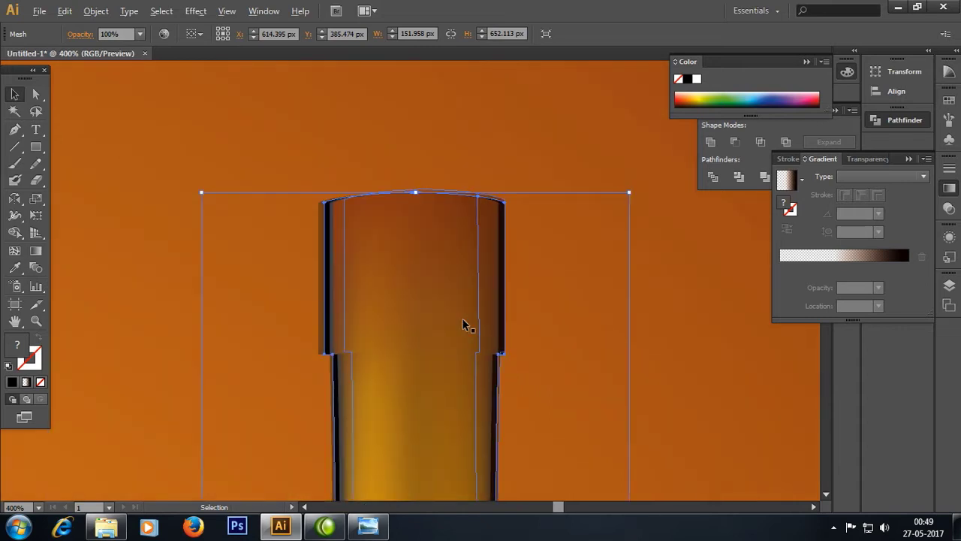
click(321, 213)
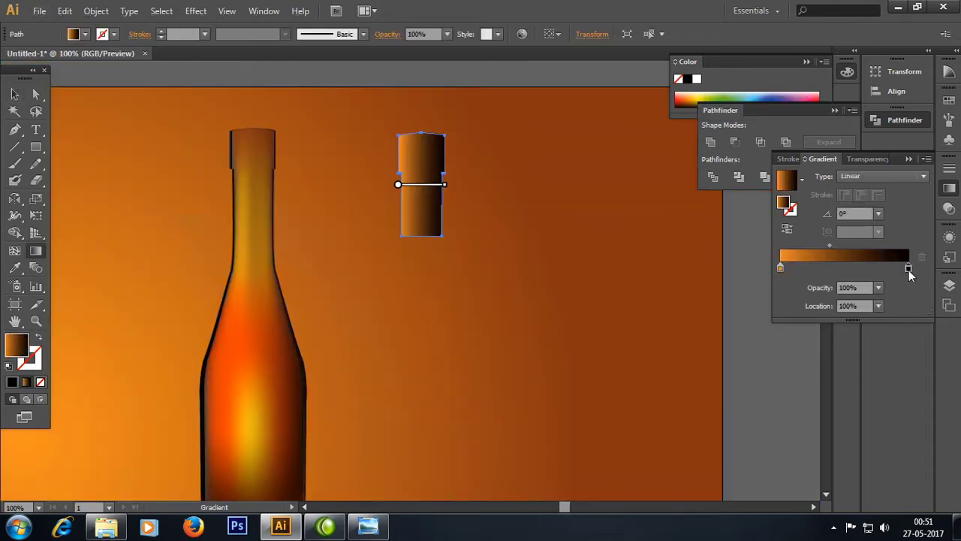
Step: Set both end stops of the cap gradient to white
double_click(909, 269)
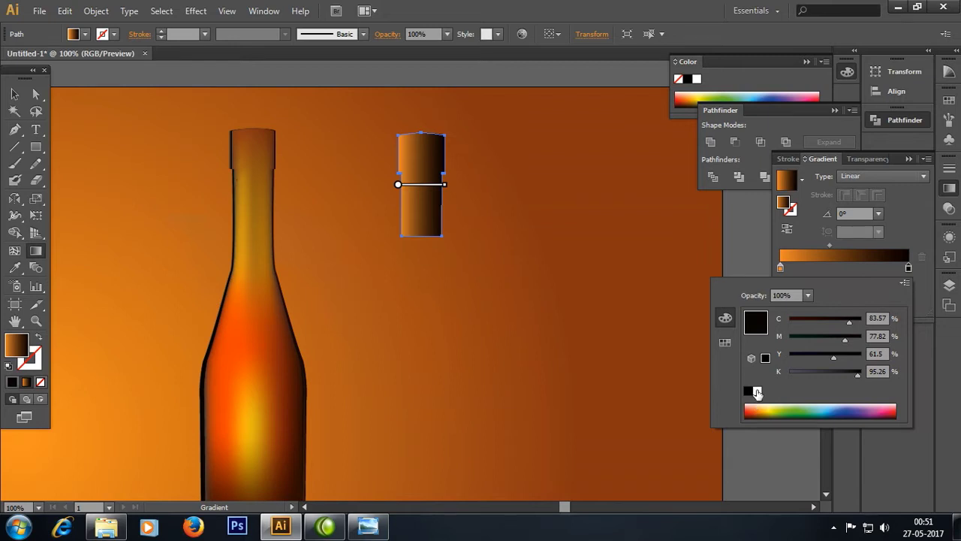
click(757, 390)
click(782, 269)
double_click(781, 268)
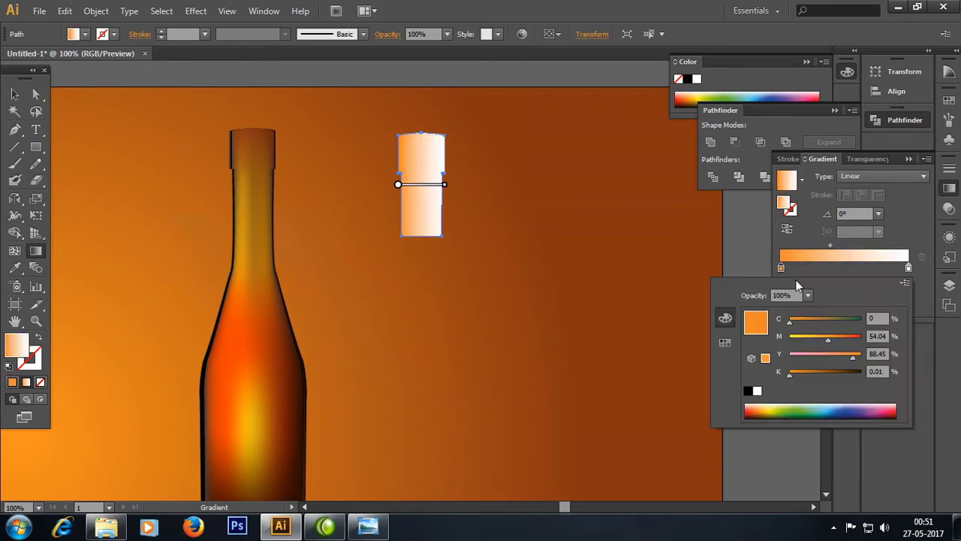
click(756, 392)
click(764, 268)
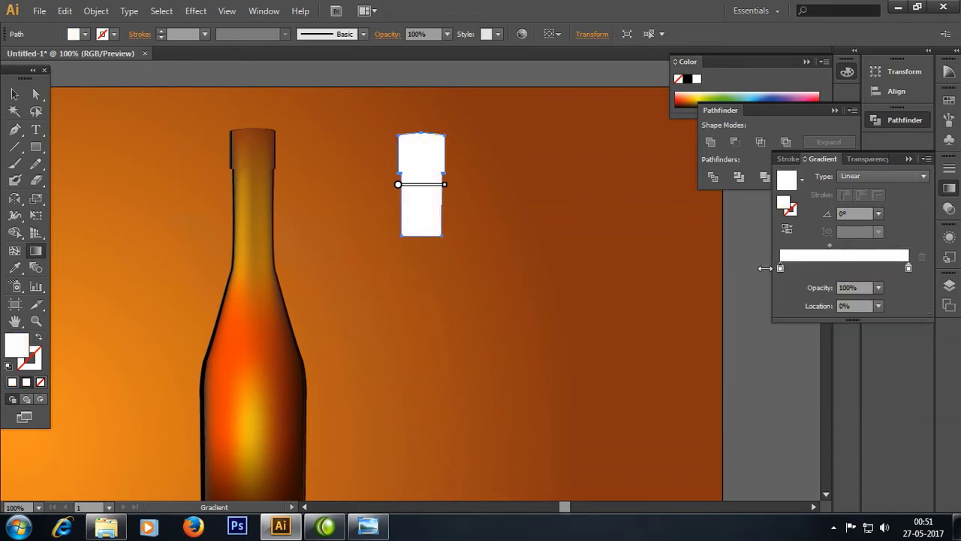
Step: Add a black stop and remove extra stops to create metallic stripes on the cap
click(784, 268)
double_click(786, 268)
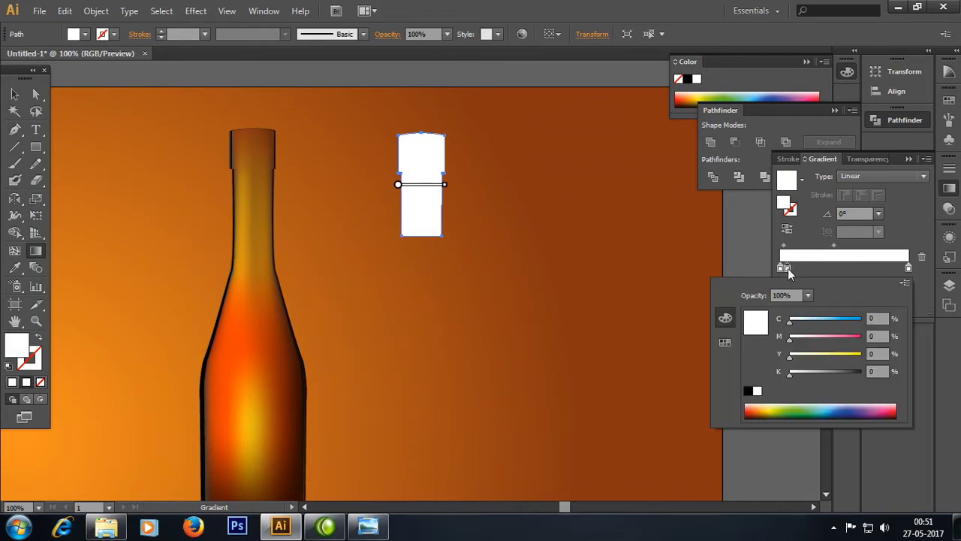
click(748, 392)
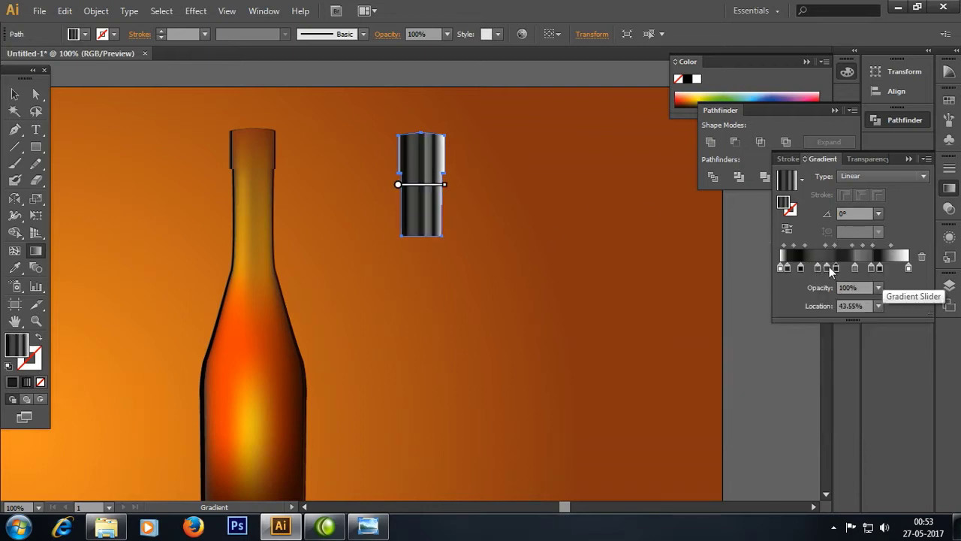
drag(827, 268, 826, 289)
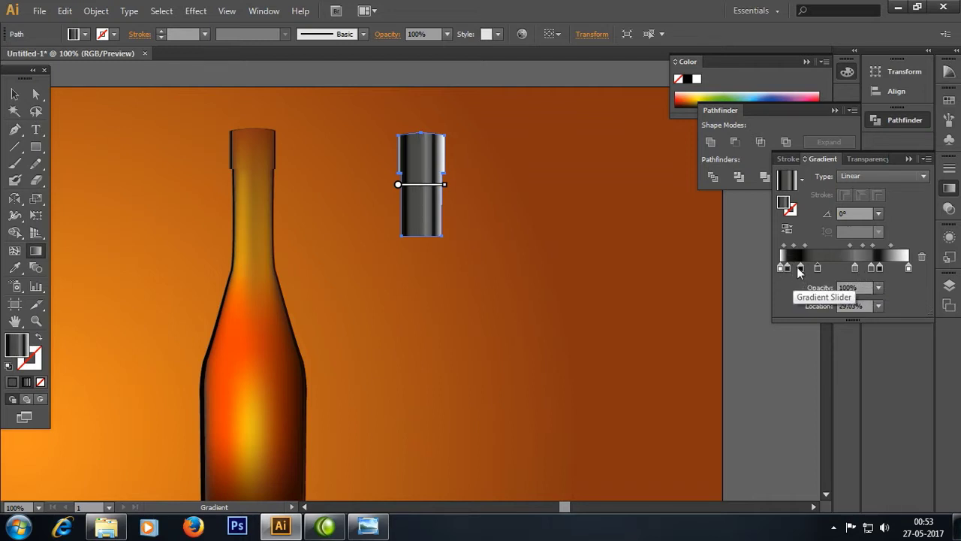
drag(800, 268, 788, 268)
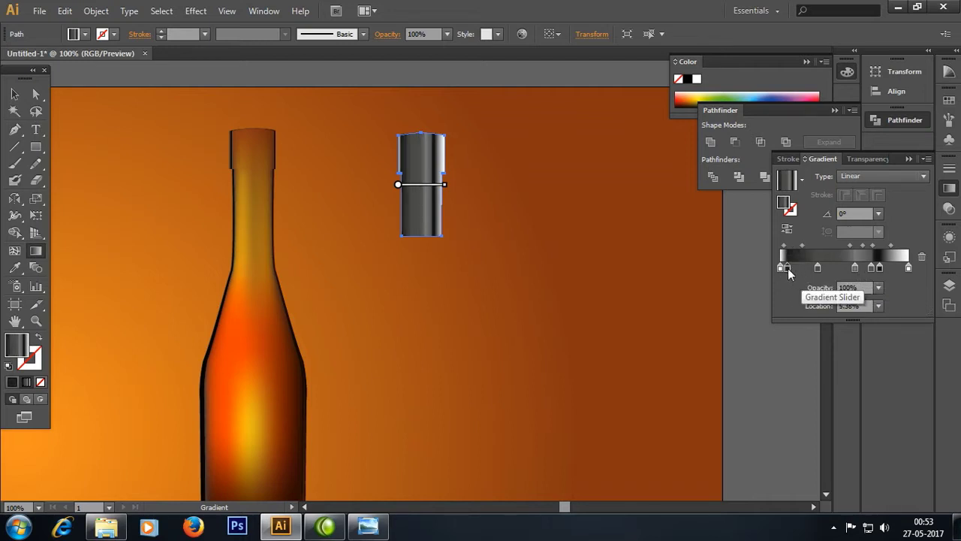
mouse_move(856, 268)
mouse_down()
mouse_move(869, 286)
mouse_move(882, 276)
mouse_move(879, 292)
mouse_up()
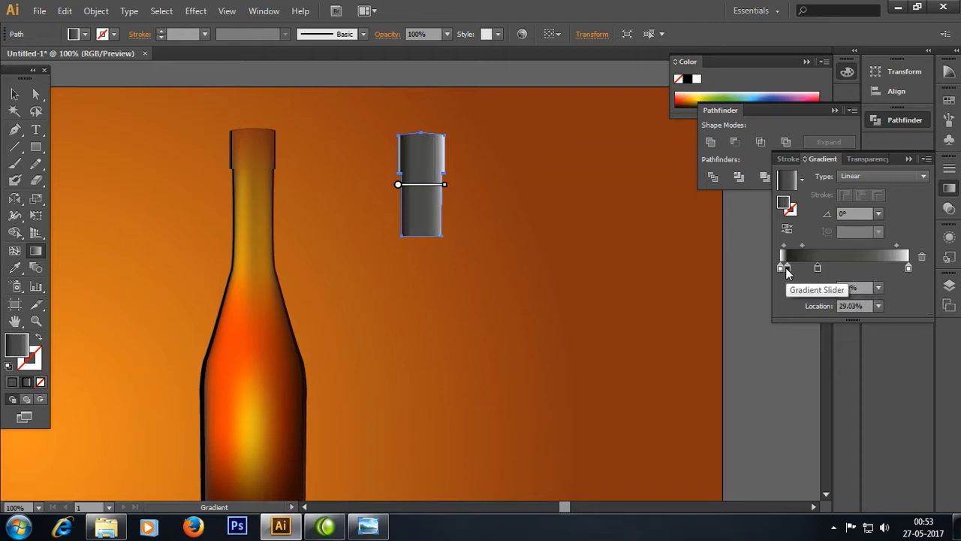
click(785, 266)
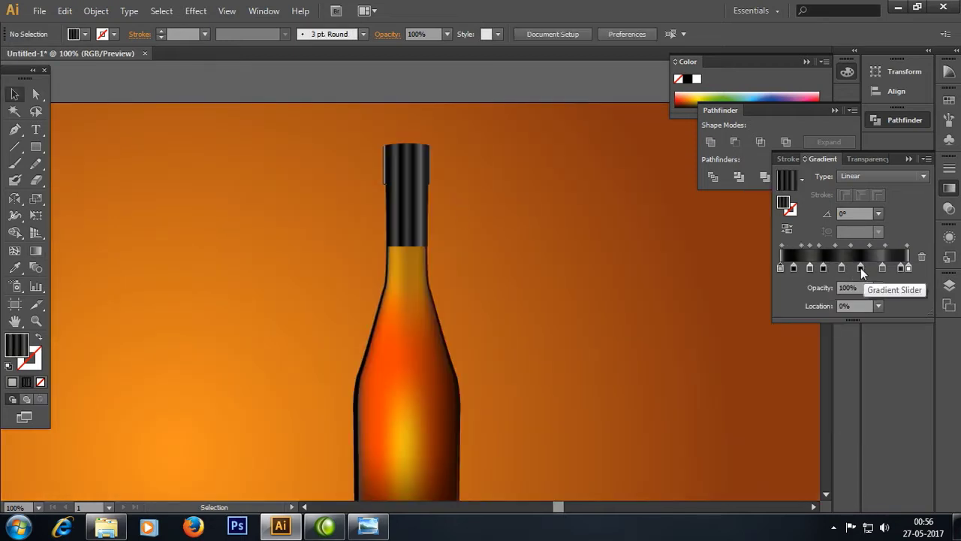
Step: Replace one cap gradient stop with a new stop shifted slightly left
drag(861, 267, 861, 292)
key(ctrl+z)
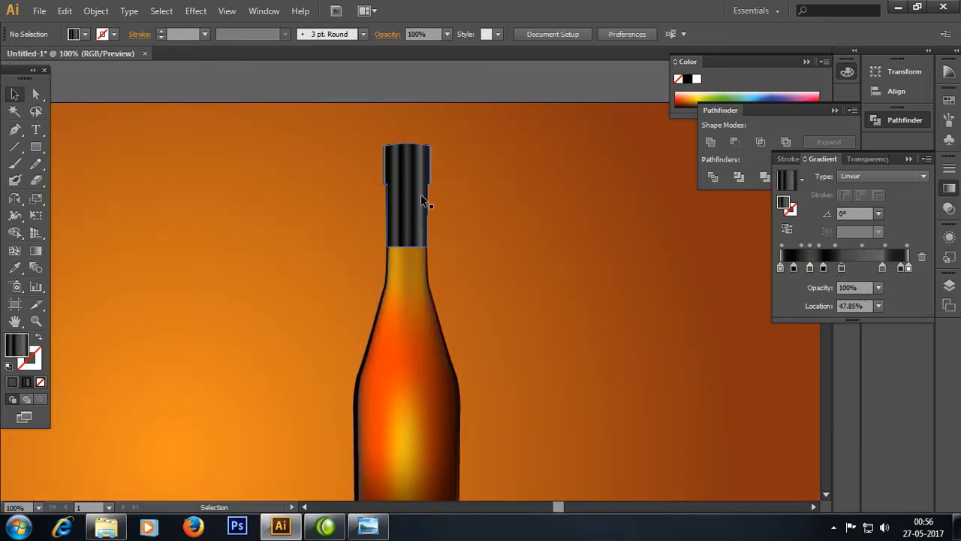
mouse_move(862, 268)
mouse_down()
mouse_move(862, 293)
mouse_move(875, 276)
mouse_move(840, 271)
mouse_up()
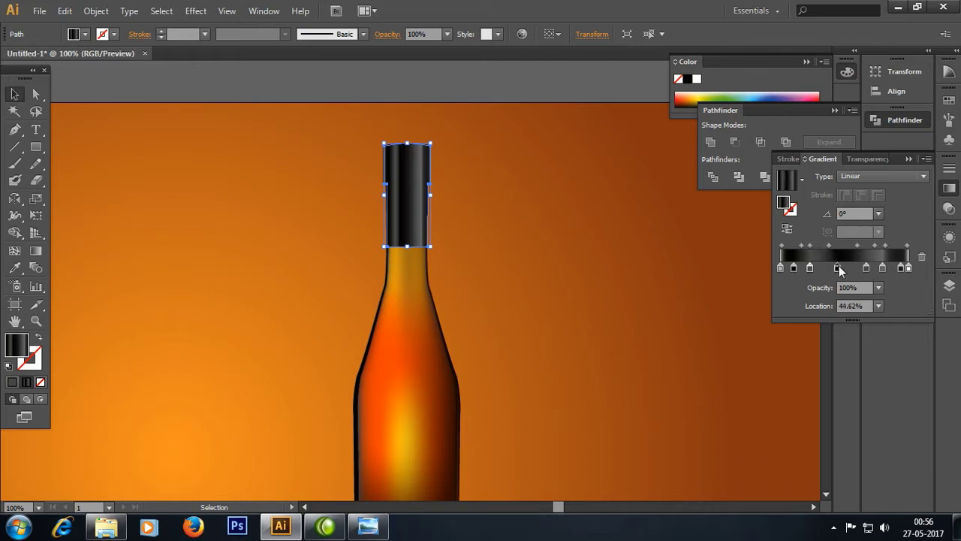
click(825, 268)
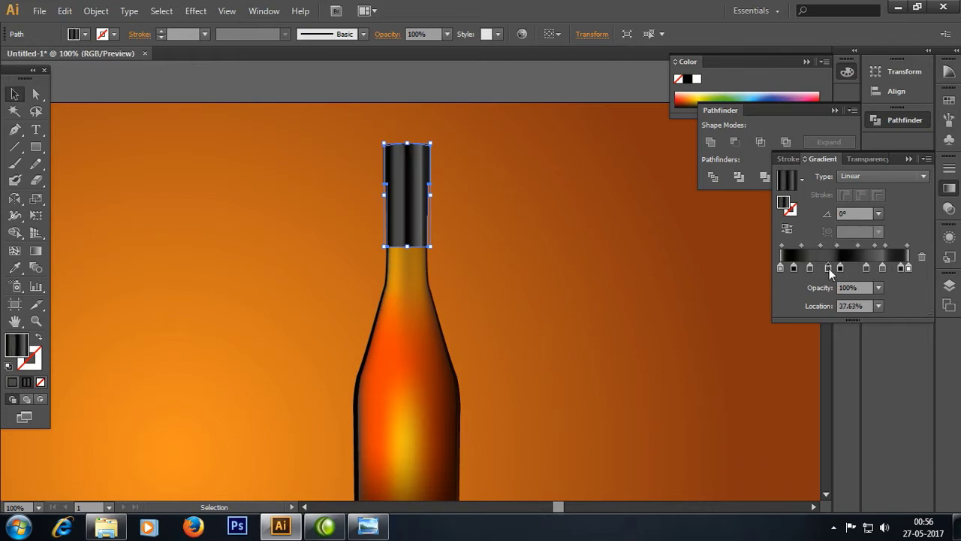
drag(823, 268, 820, 270)
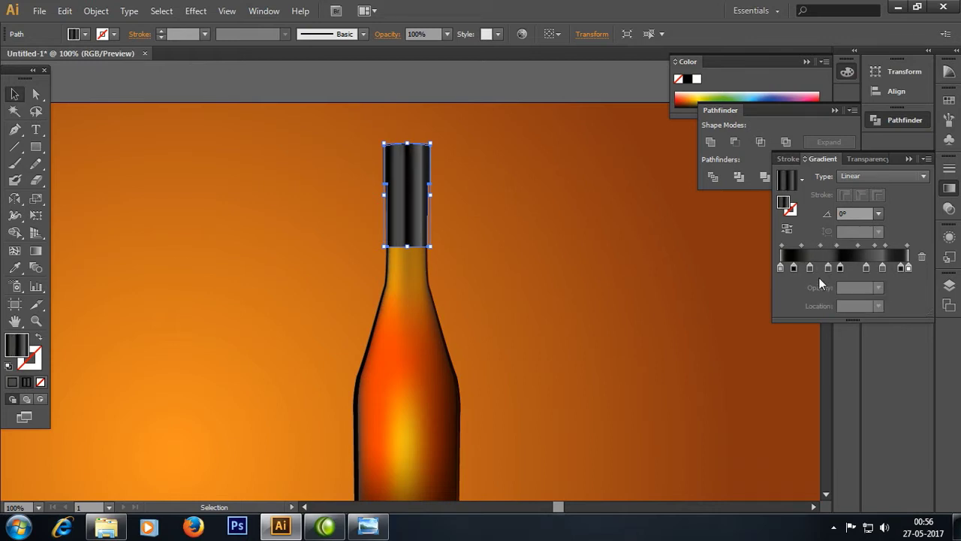
click(457, 97)
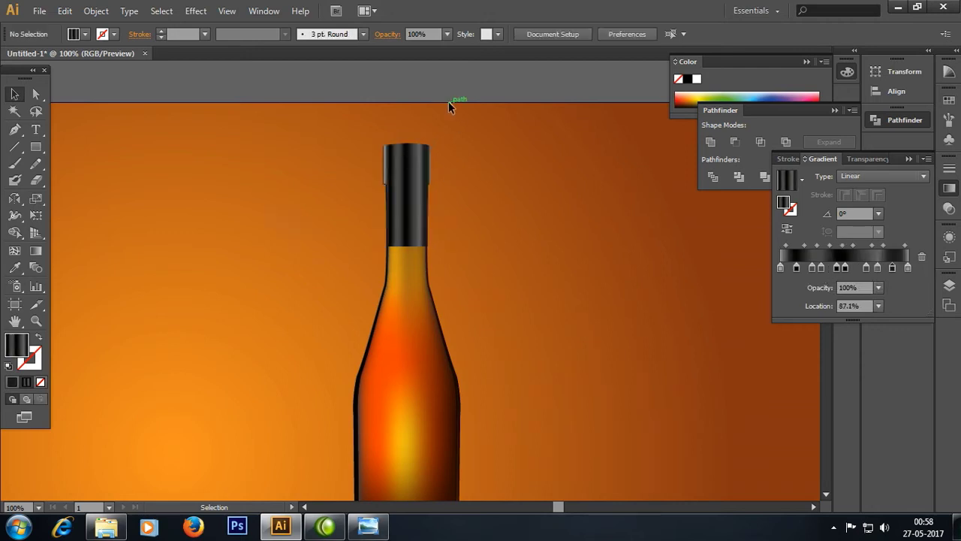
click(813, 268)
Step: Nudge one of the cap's ring lines slightly down
click(409, 264)
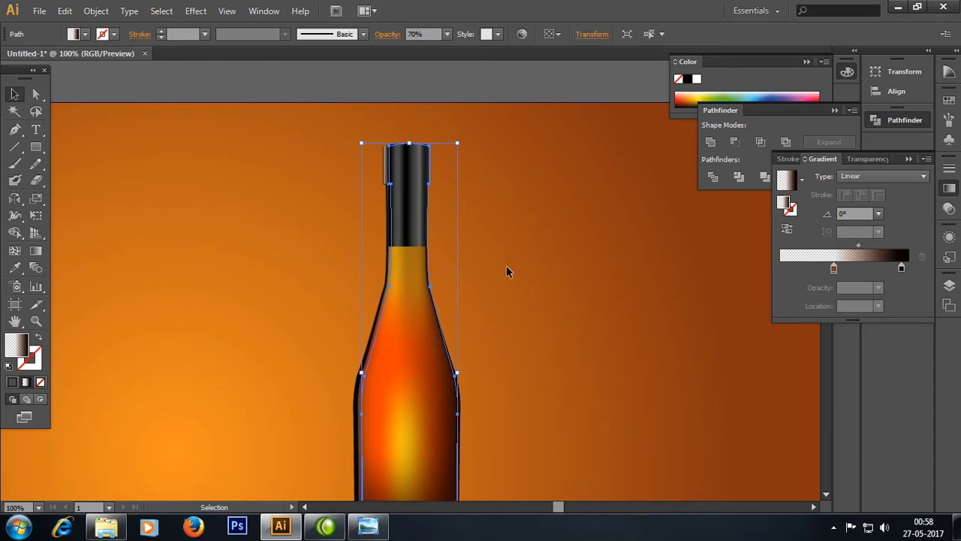
scroll(525, 250, up, 1)
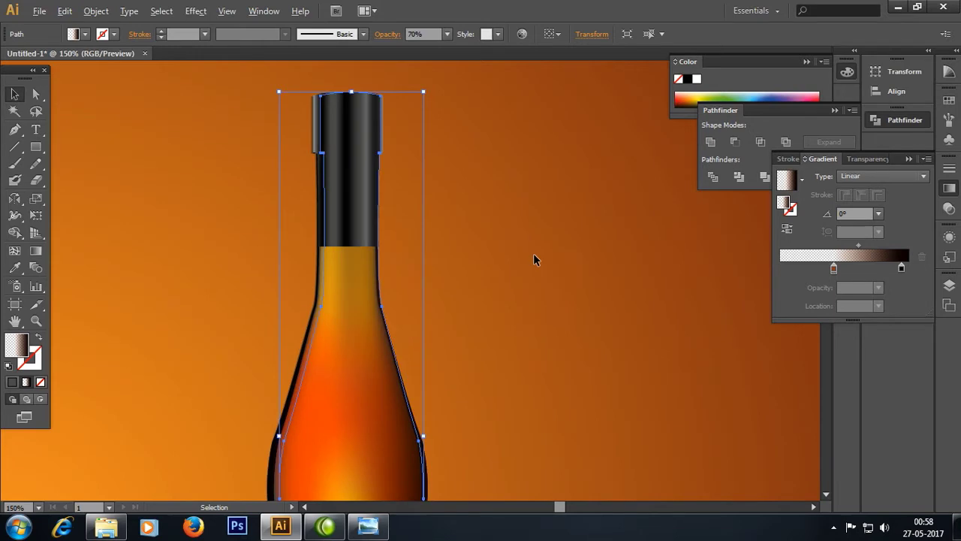
scroll(533, 253, up, 1)
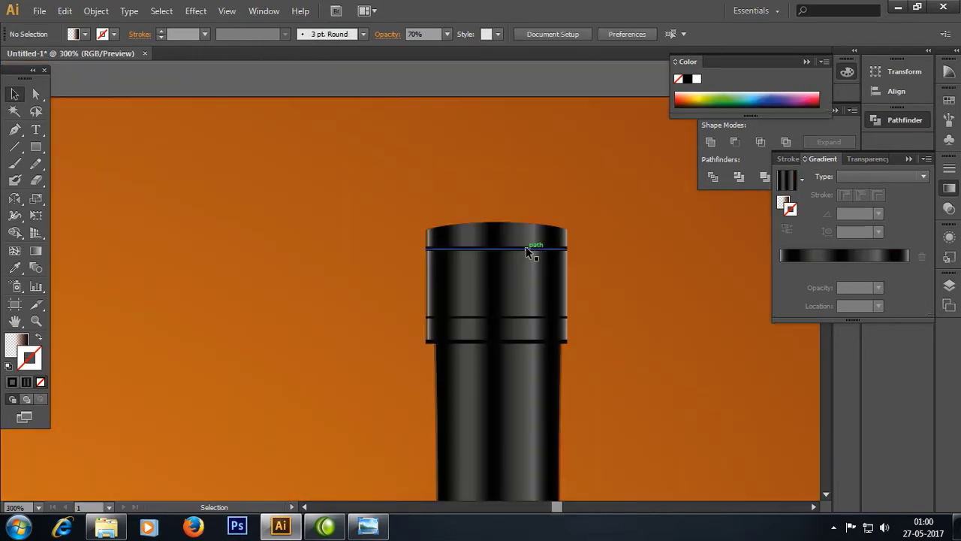
mouse_move(530, 253)
mouse_down()
mouse_move(527, 284)
mouse_move(525, 275)
mouse_up()
click(601, 301)
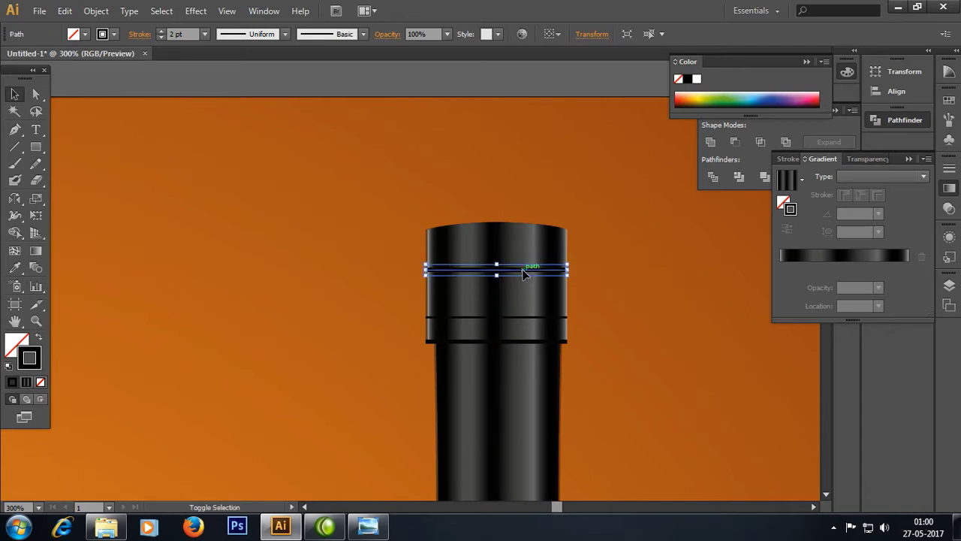
Step: Draw a short vertical line down from the top edge of the bottle cap
click(14, 148)
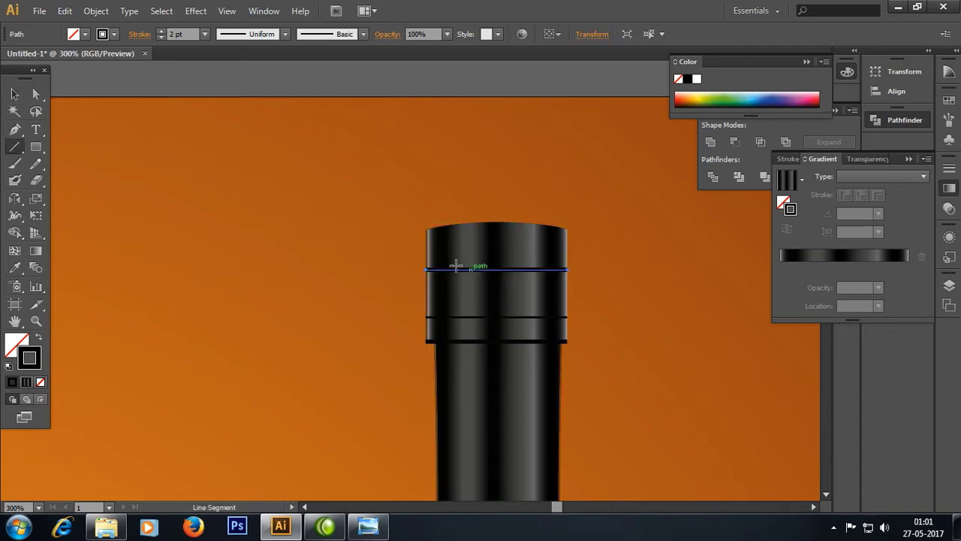
scroll(436, 229, up, 2)
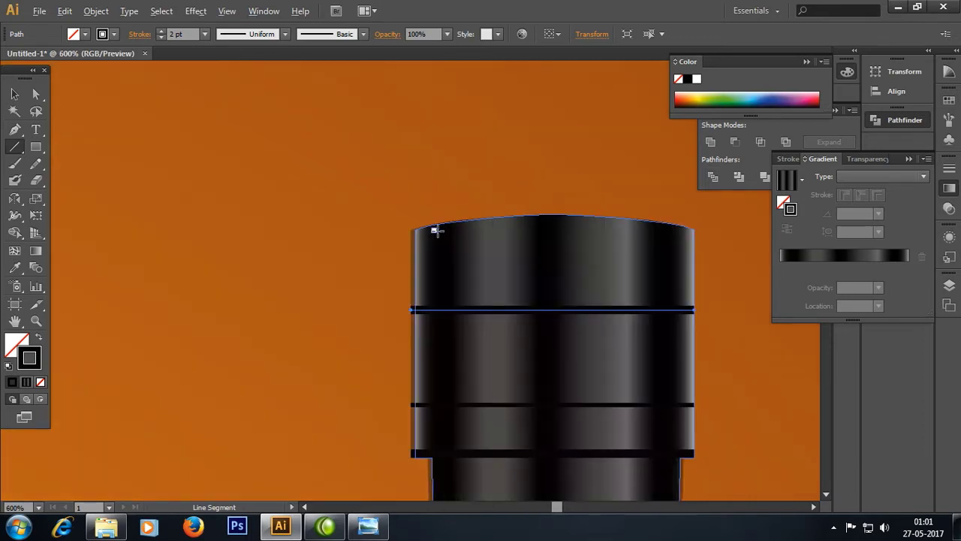
scroll(438, 231, up, 3)
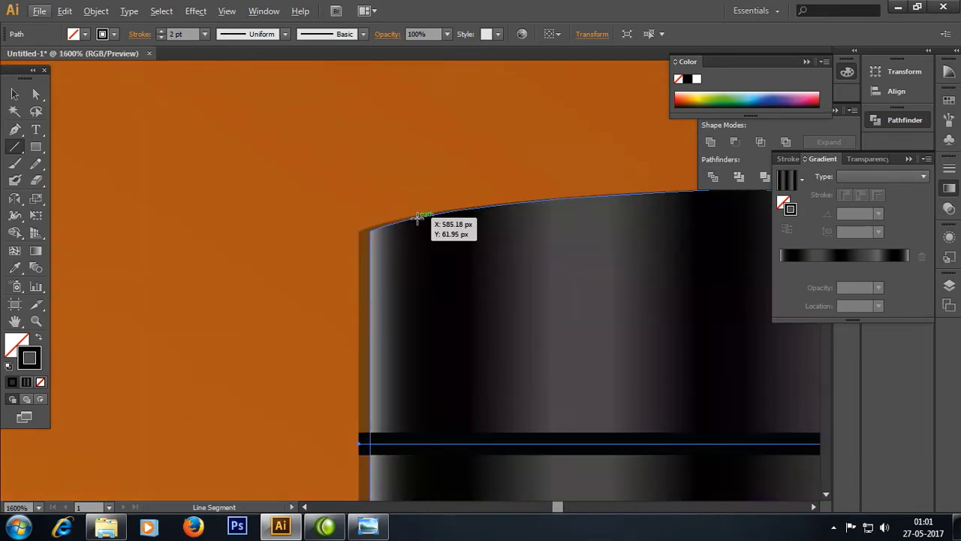
drag(418, 217, 416, 350)
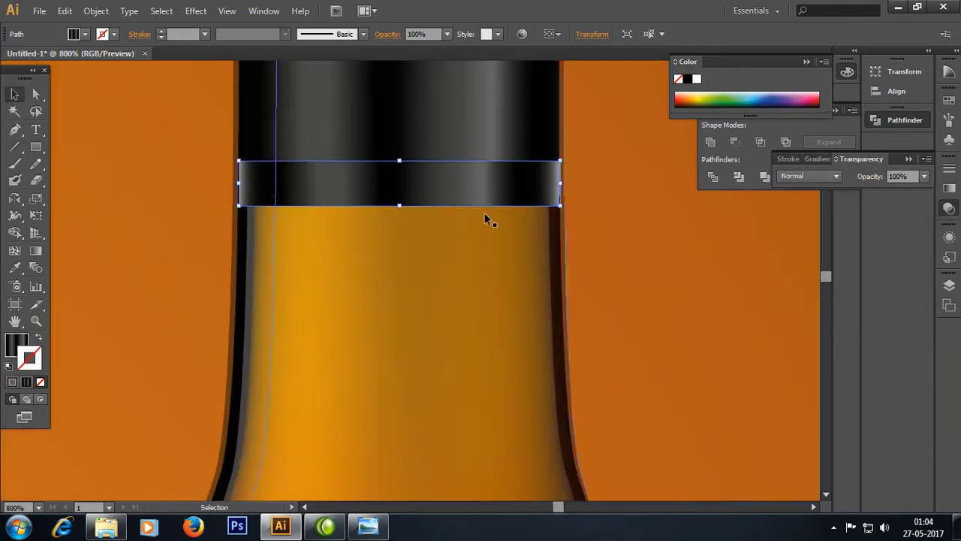
Step: Move the dark band up beneath the cap, at the top of the liquid
drag(487, 193, 489, 199)
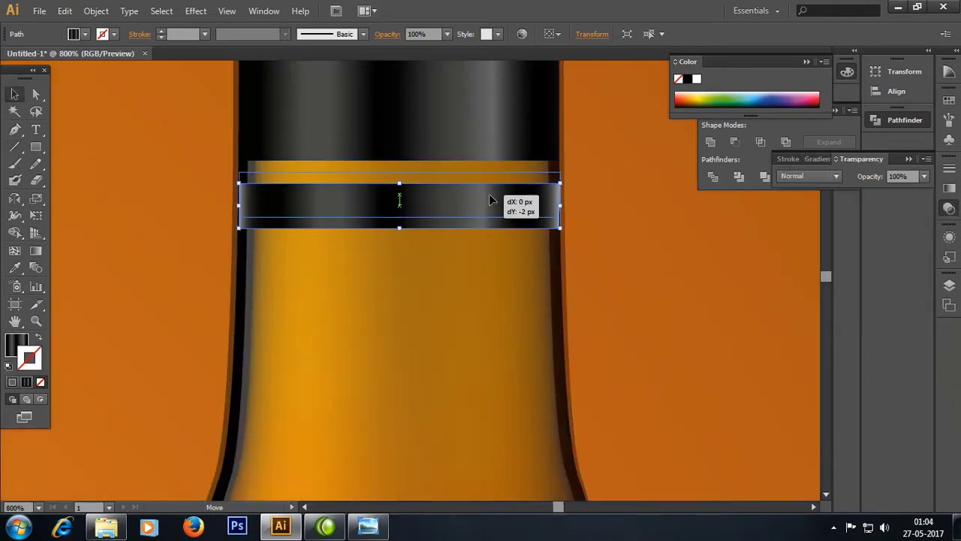
drag(489, 197, 490, 185)
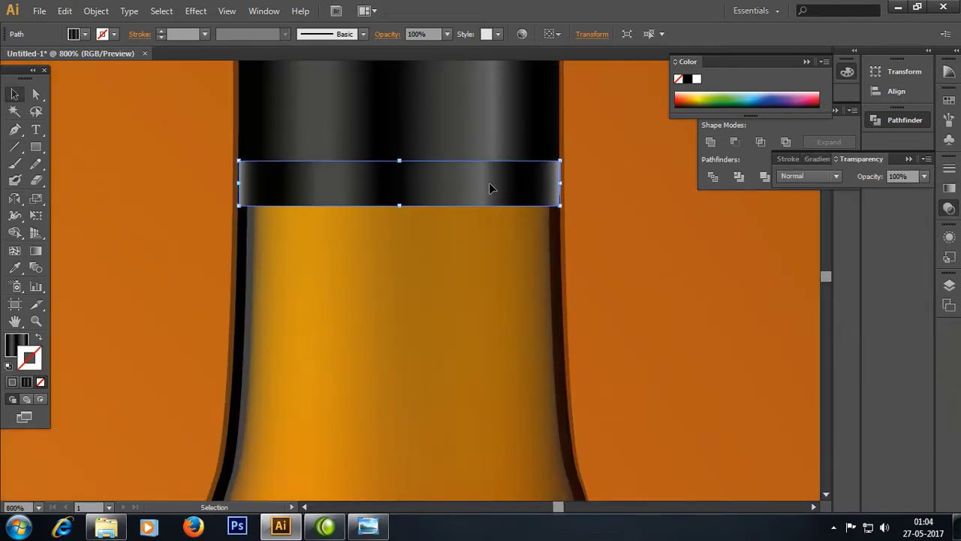
double_click(447, 175)
click(578, 185)
click(481, 181)
key(Escape)
Step: Give the band a copper linear gradient, adding and recolouring a gradient stop
click(40, 253)
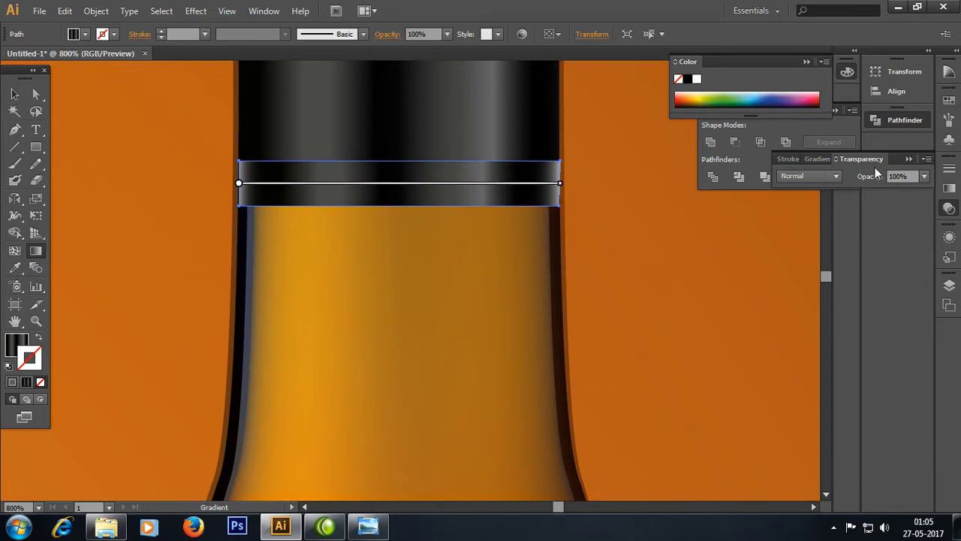
key(x)
click(817, 159)
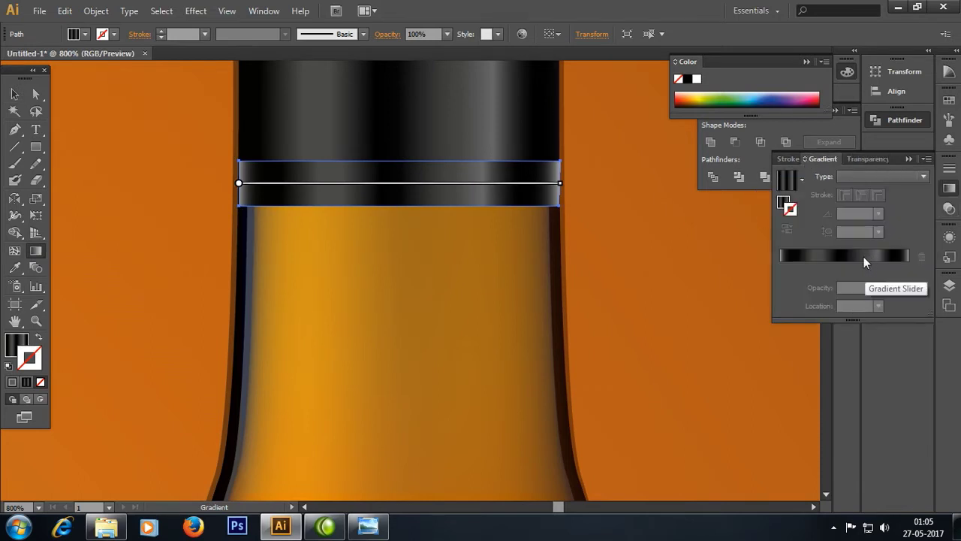
click(843, 262)
click(844, 261)
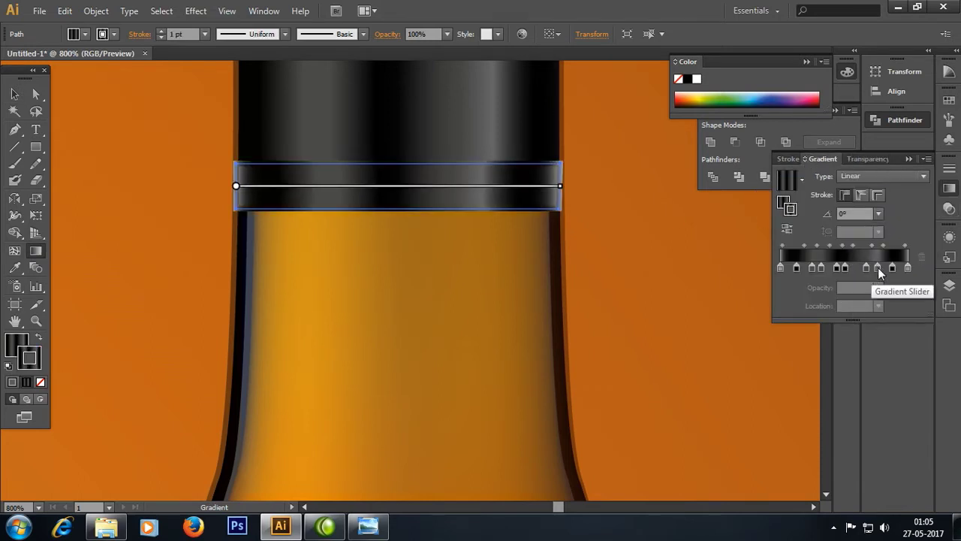
double_click(877, 268)
Step: Shorten the band by pulling its top edge down and bottom edge up
click(504, 229)
key(ctrl+c)
drag(399, 160, 398, 165)
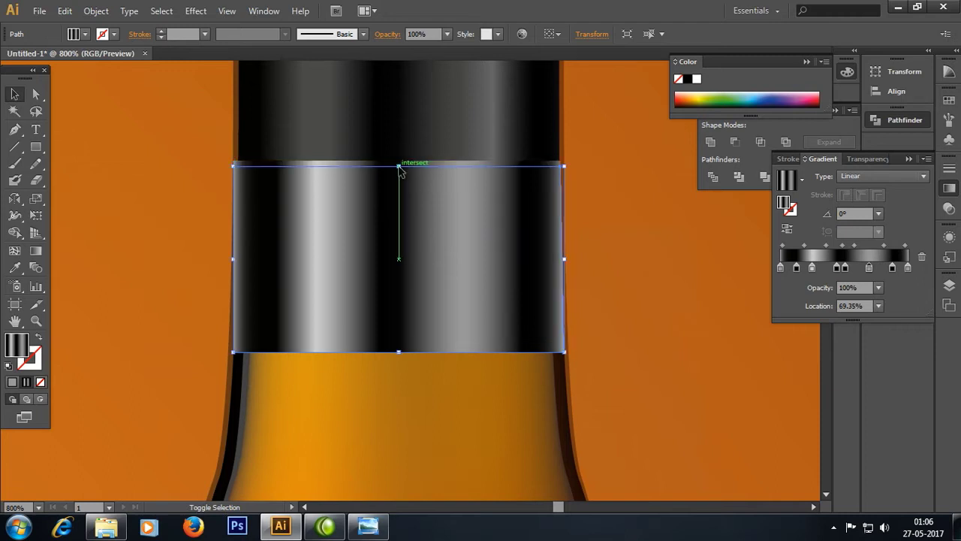
drag(398, 350, 402, 341)
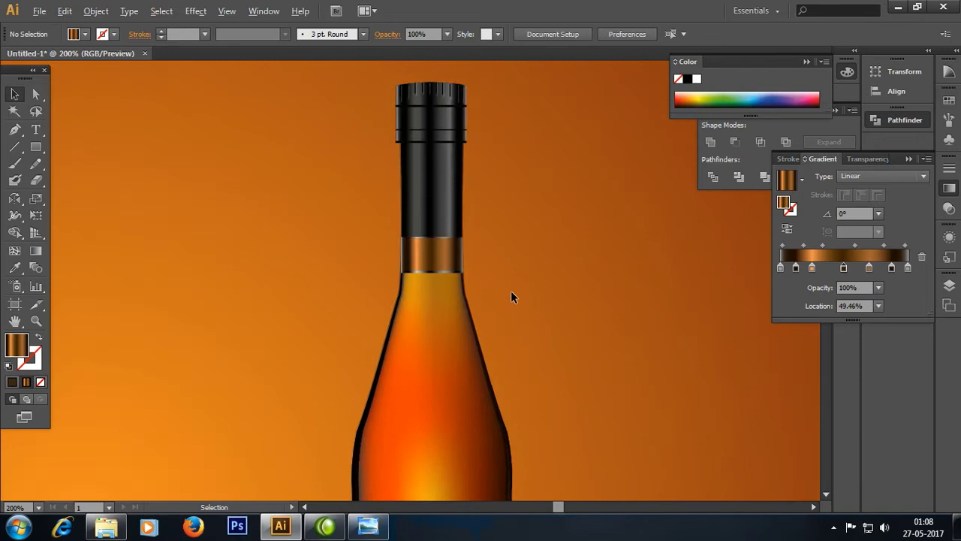
Step: Duplicate the band, bring the copy to front, shrink it to a thin strip, and select both pieces
key(ctrl+plus)
key(ctrl+plus)
drag(489, 214, 609, 288)
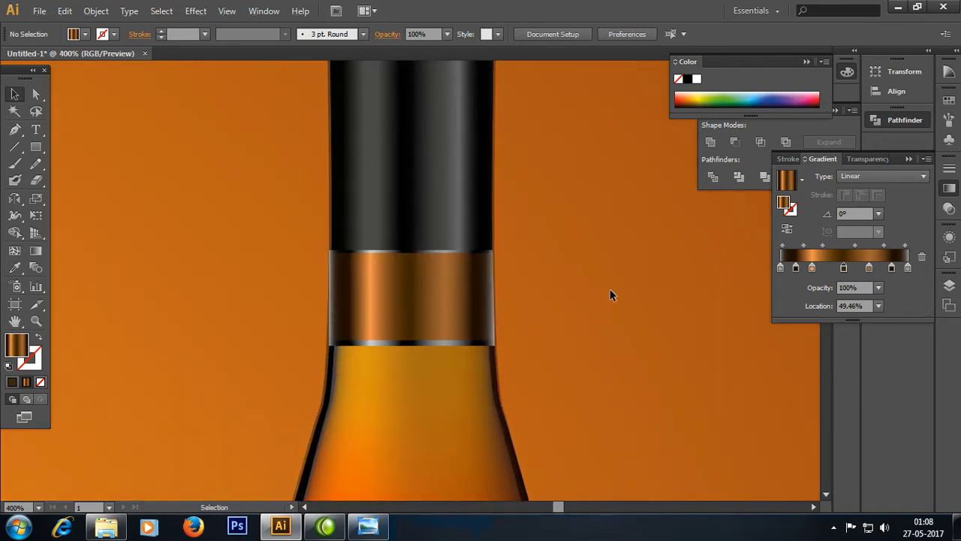
mouse_move(406, 344)
mouse_down()
mouse_move(390, 365)
mouse_move(409, 356)
mouse_move(409, 368)
mouse_up()
right_click(405, 366)
mouse_move(443, 329)
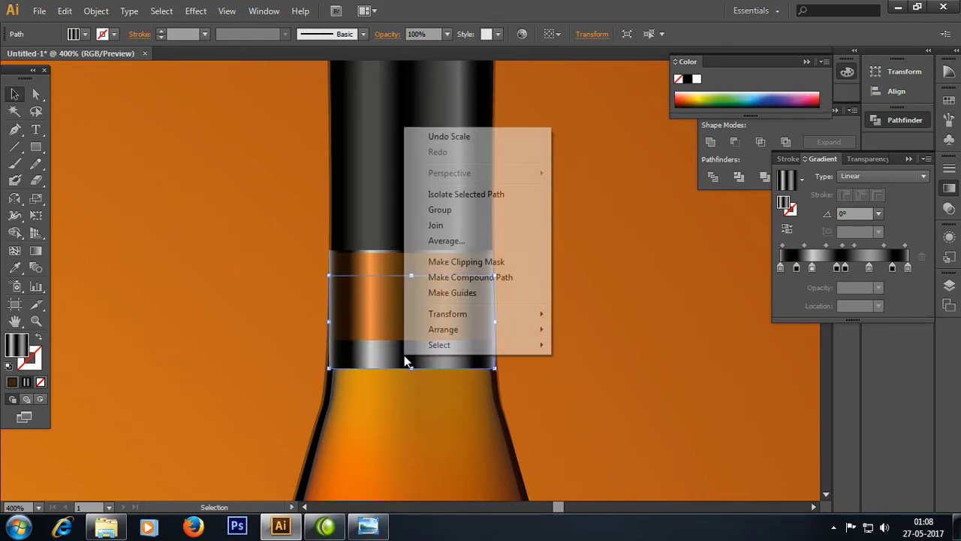
click(593, 331)
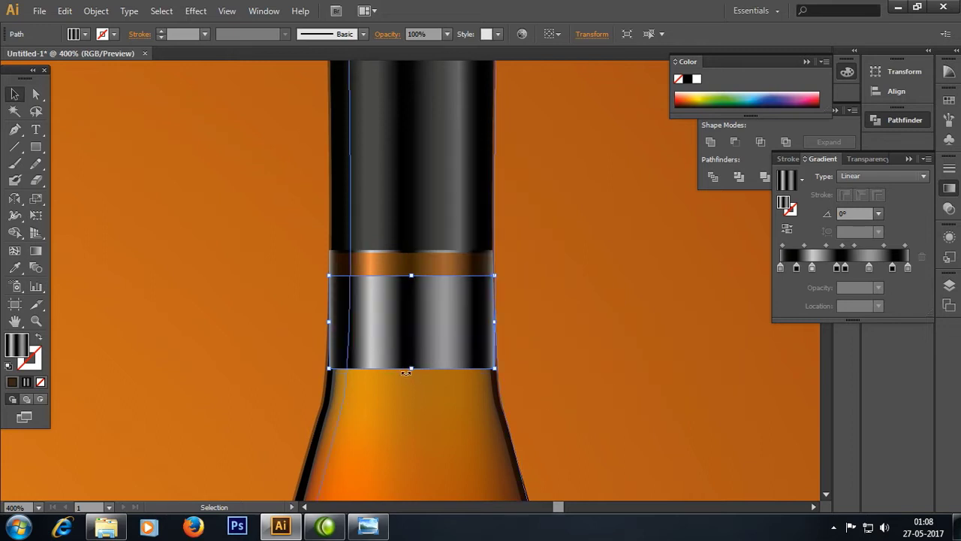
mouse_move(412, 368)
mouse_down()
mouse_move(428, 285)
mouse_move(420, 349)
mouse_move(422, 261)
mouse_up()
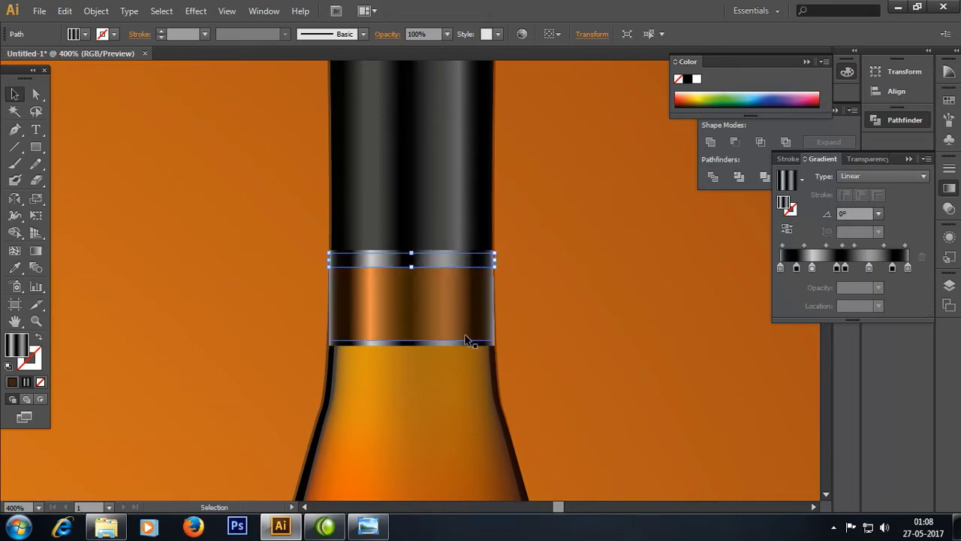
click(427, 304)
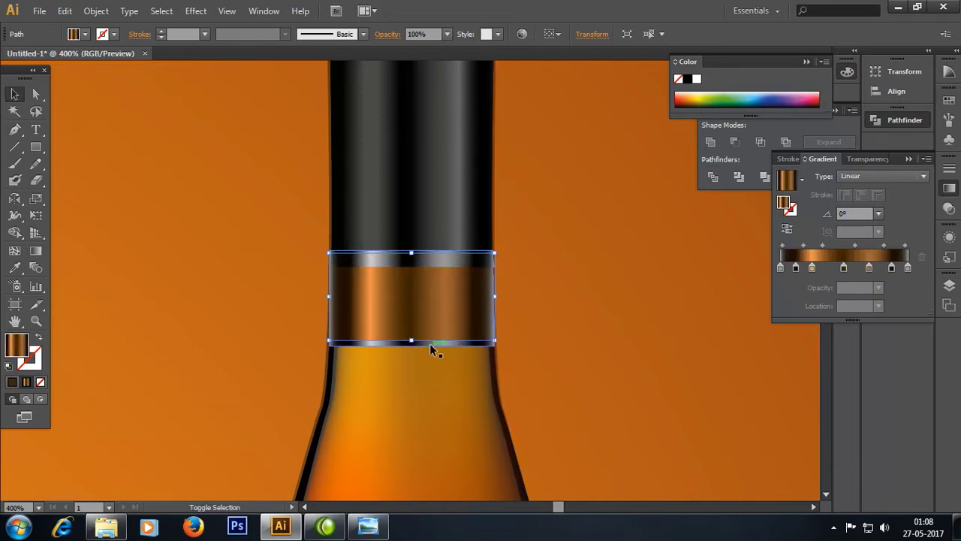
shift+click(431, 346)
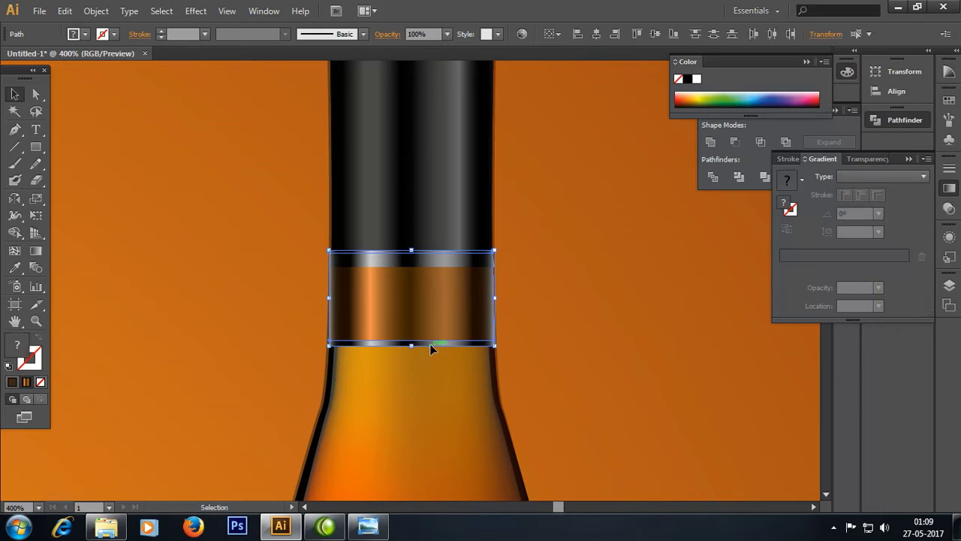
Step: Nudge the band and strips down, then drag them back up into place
key(Down)
key(Down)
key(Down)
key(Down)
key(Down)
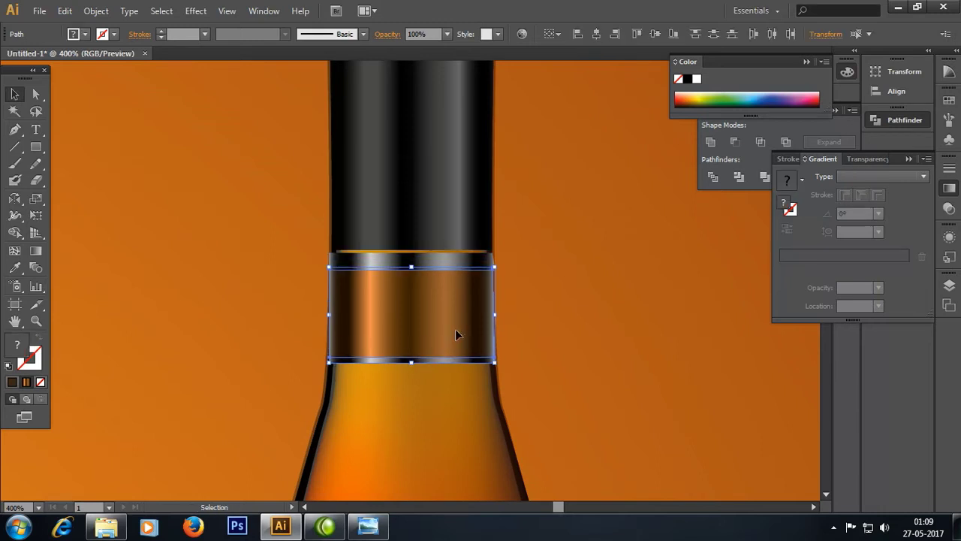
scroll(458, 338, up, 3)
scroll(484, 250, down, 1)
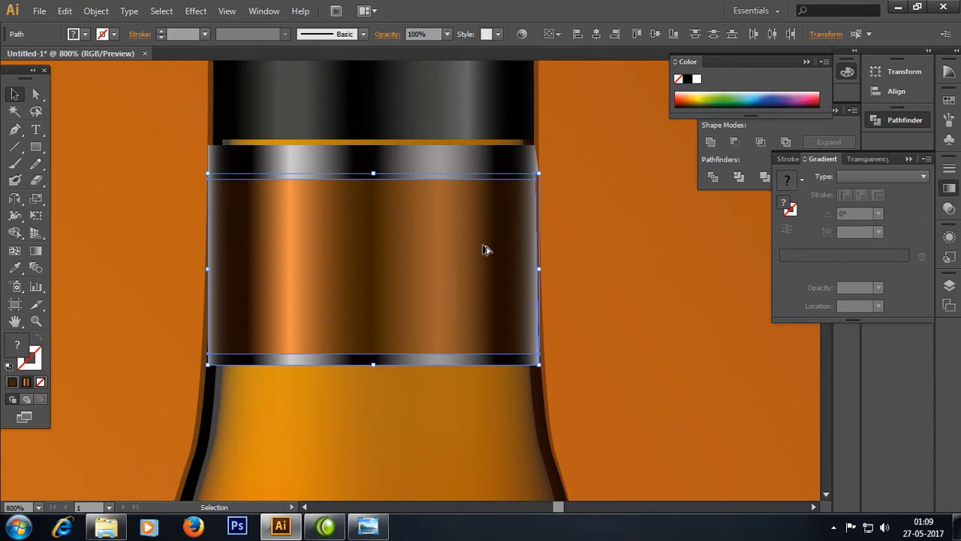
drag(390, 358, 394, 338)
Step: Remove two middle stops from the strip's gradient and tint a stop olive-gold with Y 100
mouse_move(836, 268)
mouse_down()
mouse_move(841, 289)
mouse_move(852, 291)
mouse_move(845, 269)
mouse_move(803, 268)
mouse_up()
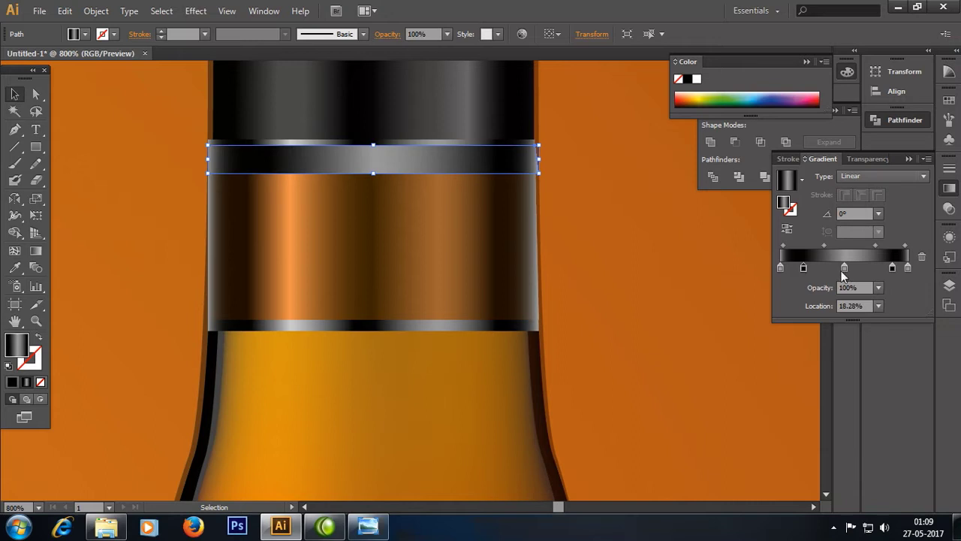
double_click(845, 268)
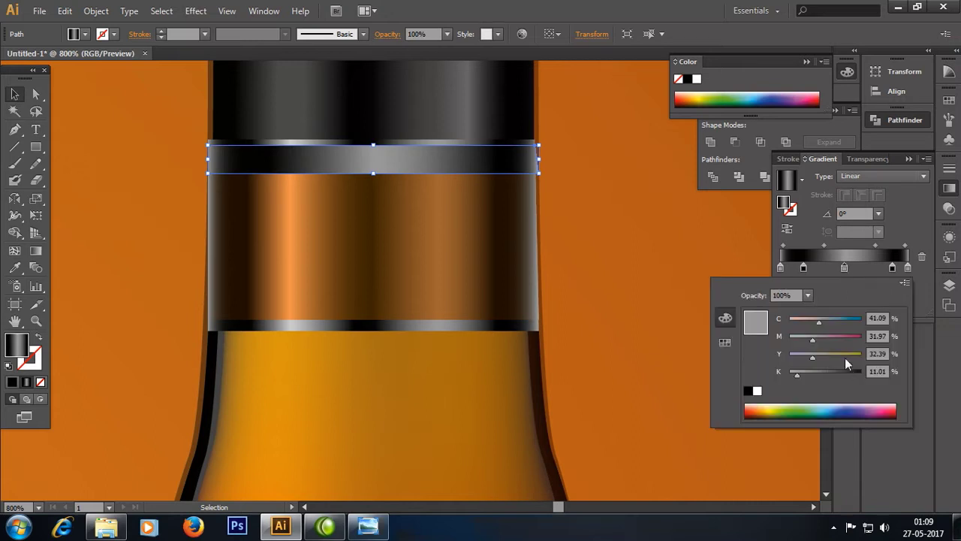
drag(846, 354, 865, 354)
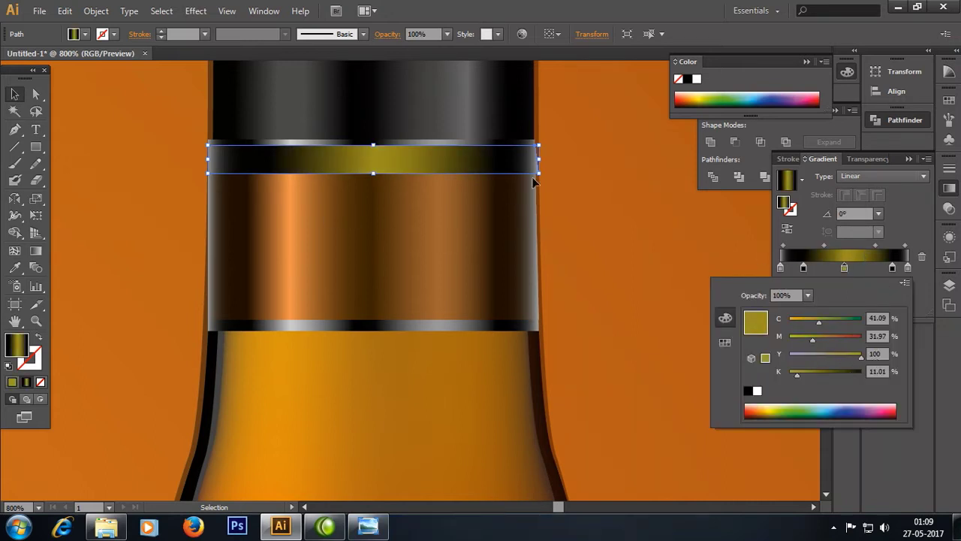
double_click(845, 267)
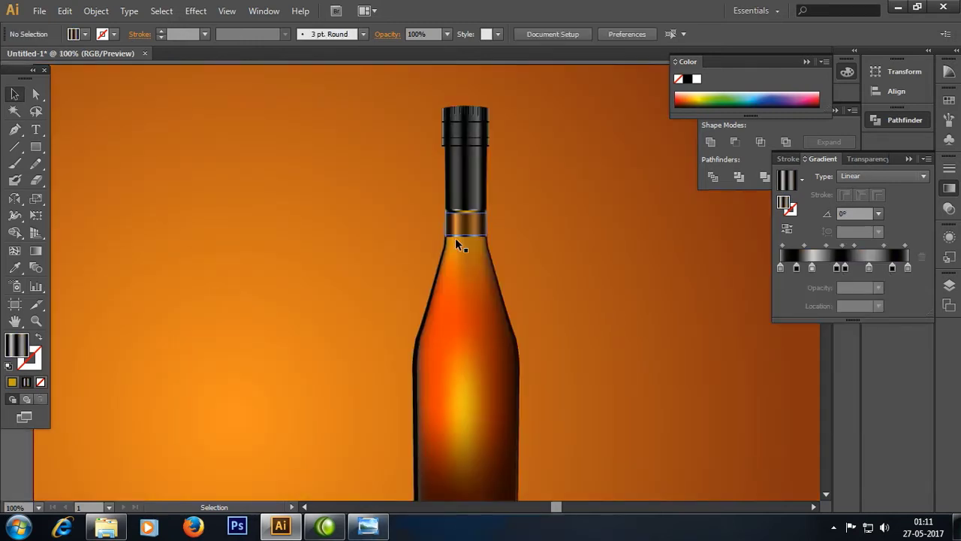
Step: Copy the whole bottle about 205 px to the right as a shadow shape
click(466, 261)
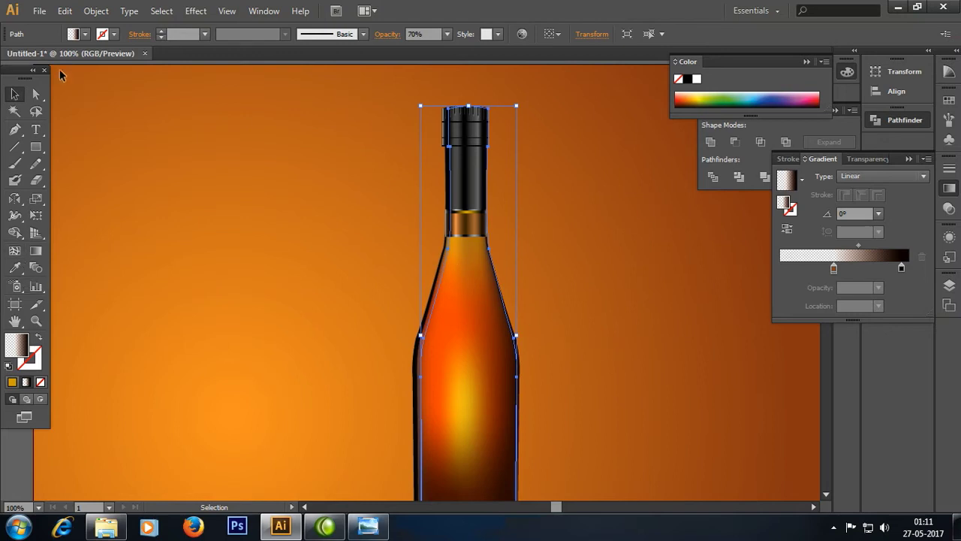
click(604, 257)
click(454, 314)
drag(455, 315, 614, 329)
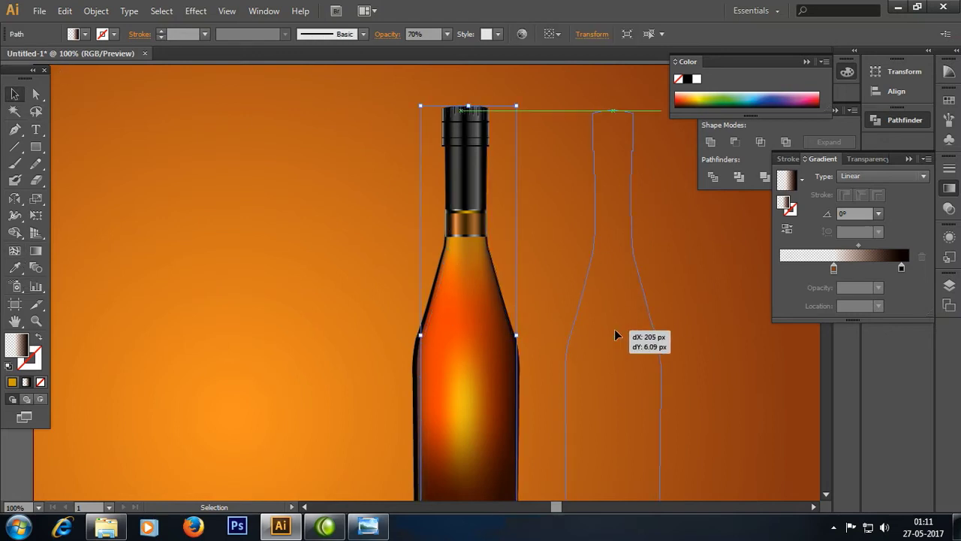
click(517, 338)
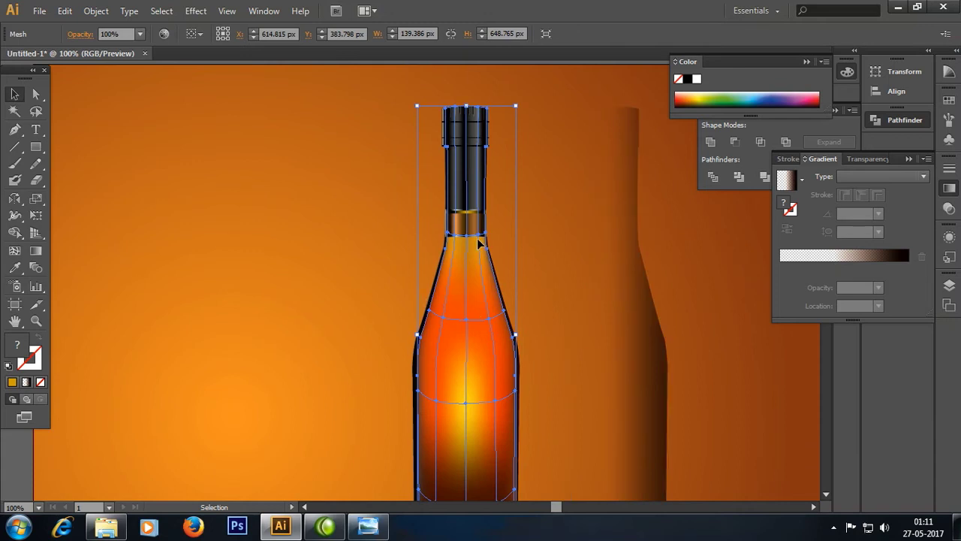
key(ctrl+plus)
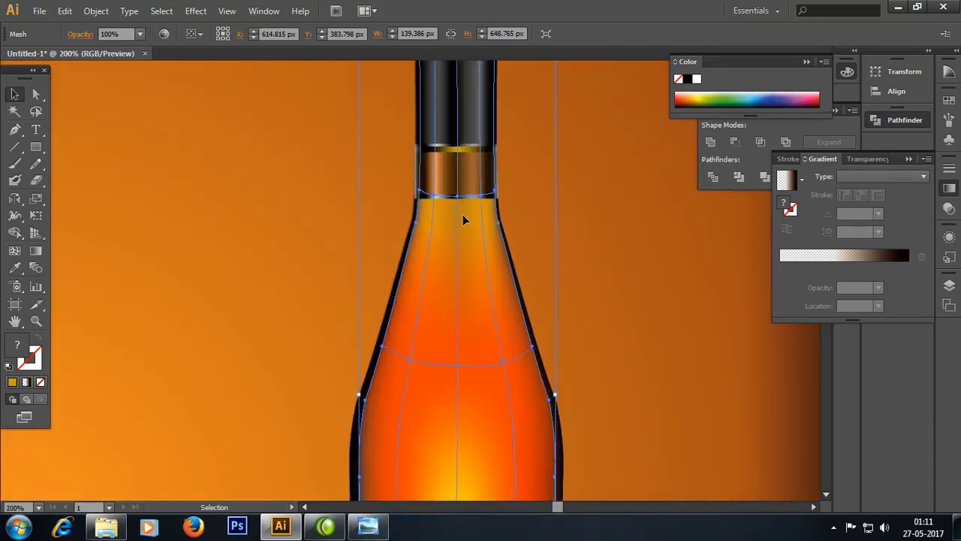
Step: Colour the neck mesh point bright orange #FFA300
click(42, 93)
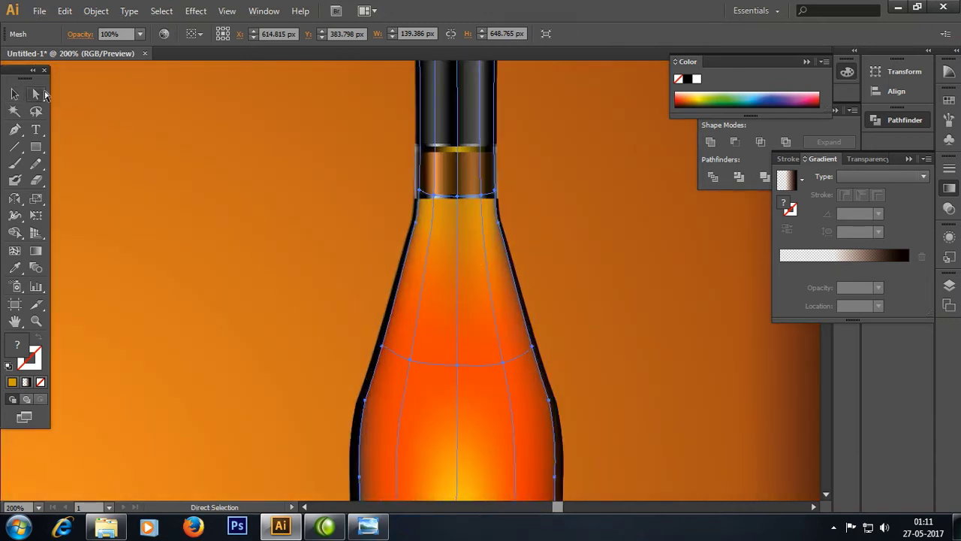
click(458, 196)
double_click(21, 350)
text(FFA300)
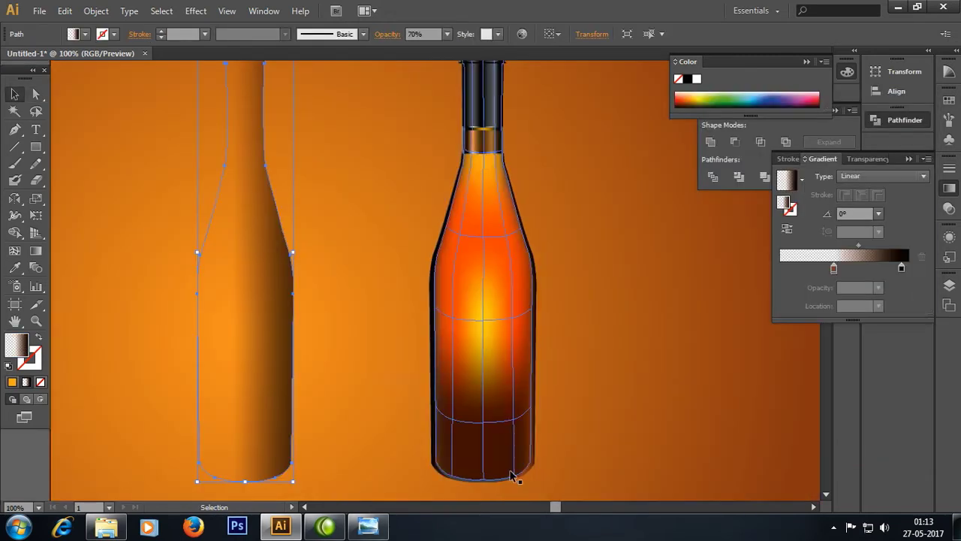
Step: Select the bottle's bottom mesh points and colour them deep brown #3D1404
click(496, 438)
scroll(550, 421, up, 3)
drag(533, 423, 594, 244)
click(36, 97)
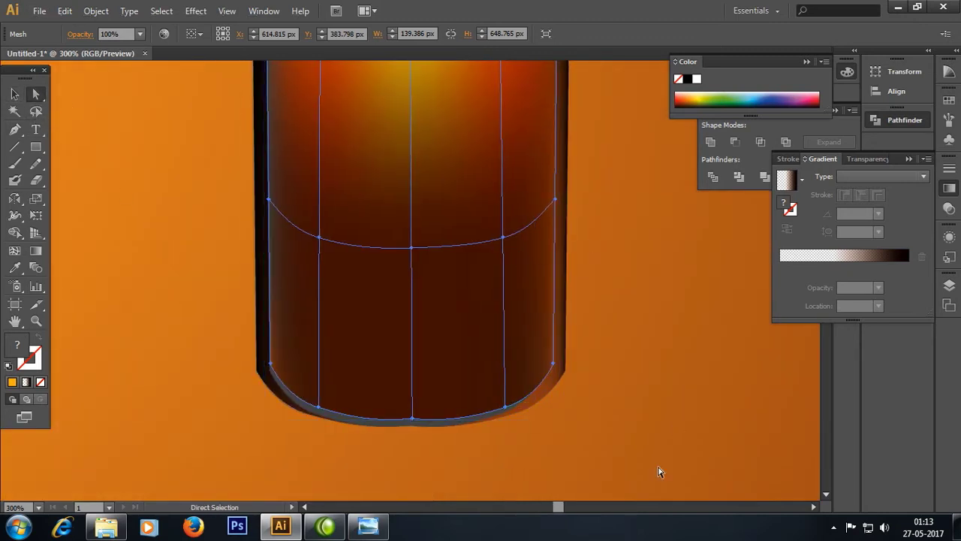
click(505, 407)
click(704, 389)
click(505, 407)
click(412, 418)
click(333, 412)
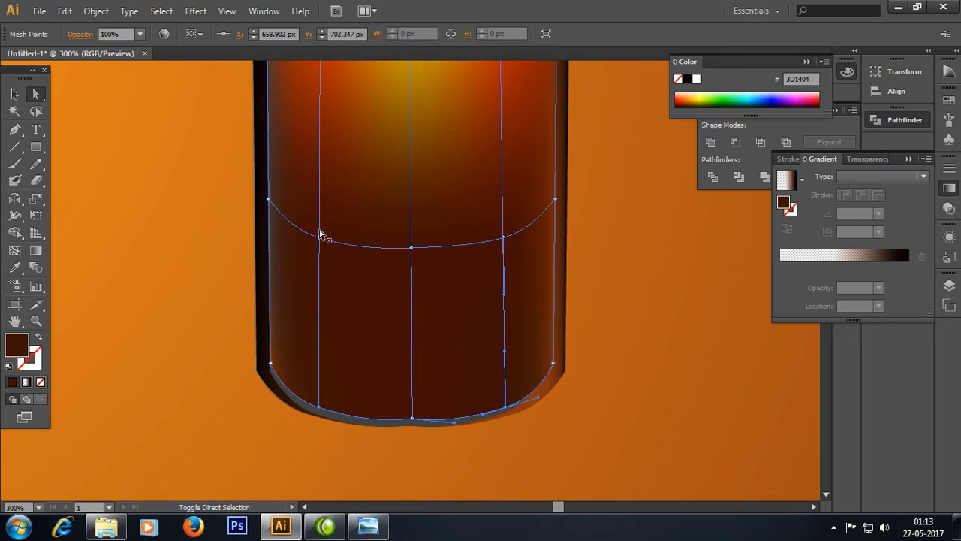
double_click(15, 345)
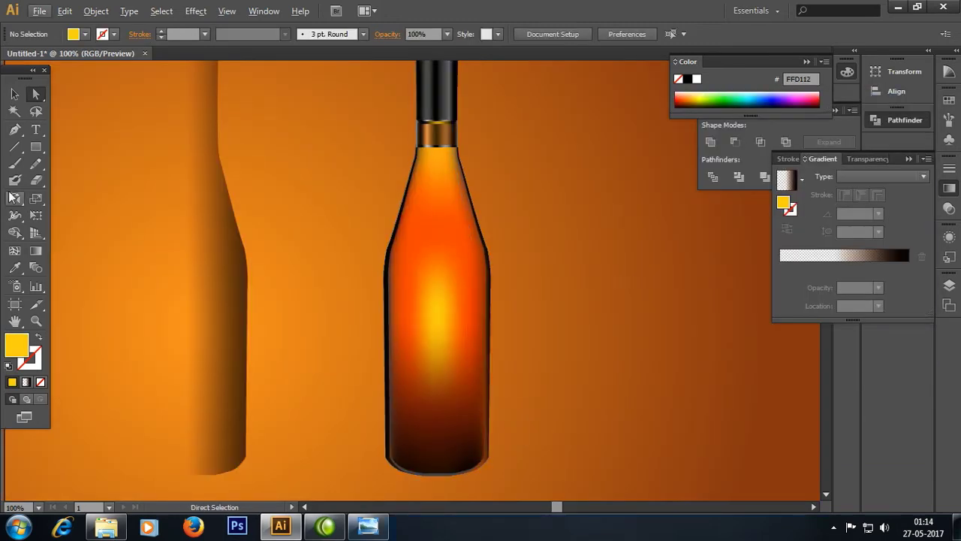
Step: Draw the first curved reflection shape across the bottle base with the Pen tool
click(14, 130)
scroll(495, 427, up, 2)
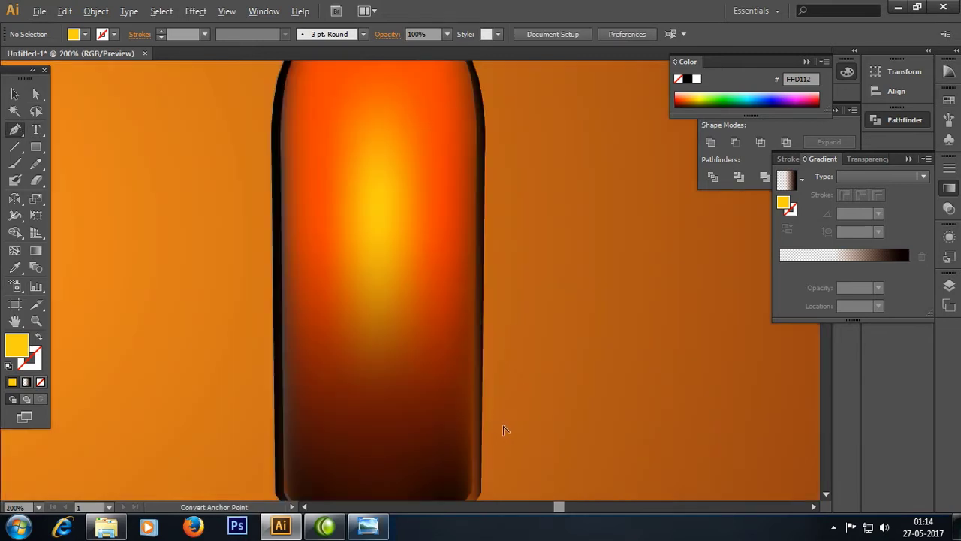
scroll(451, 304, up, 2)
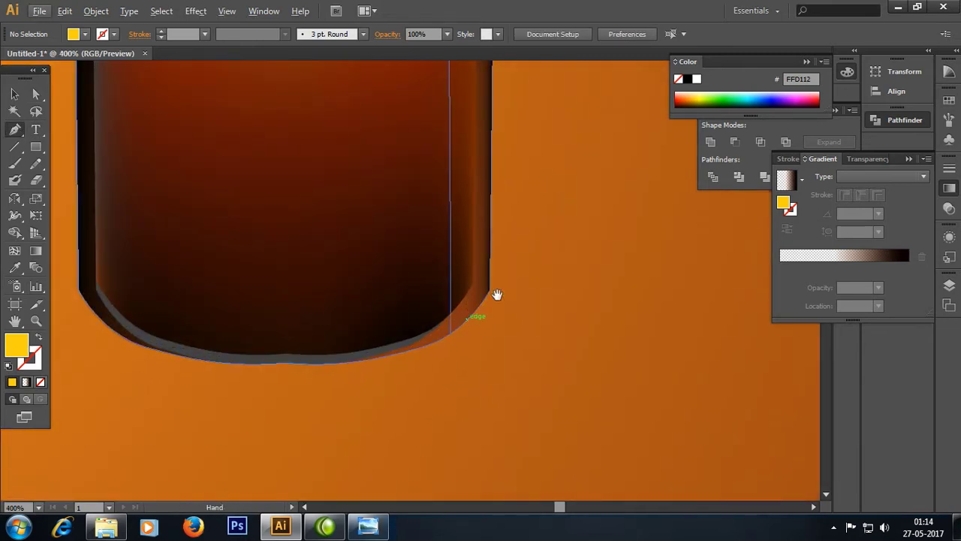
drag(495, 293, 635, 365)
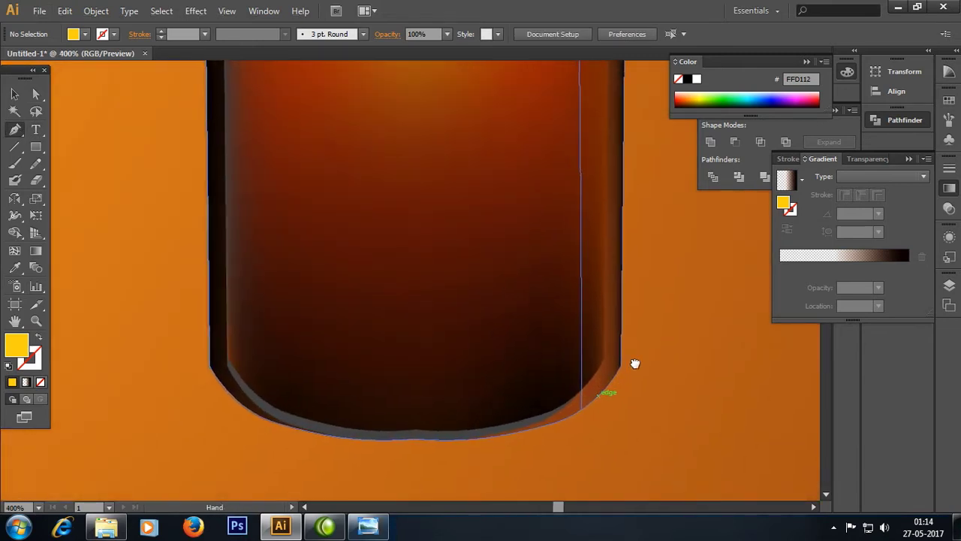
click(216, 346)
click(330, 289)
click(372, 277)
click(415, 265)
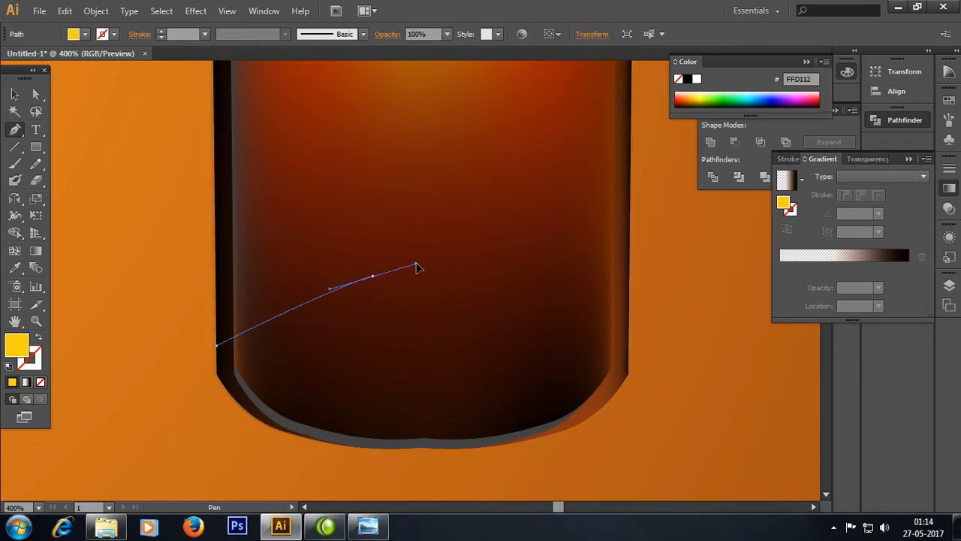
drag(418, 268, 502, 287)
click(376, 278)
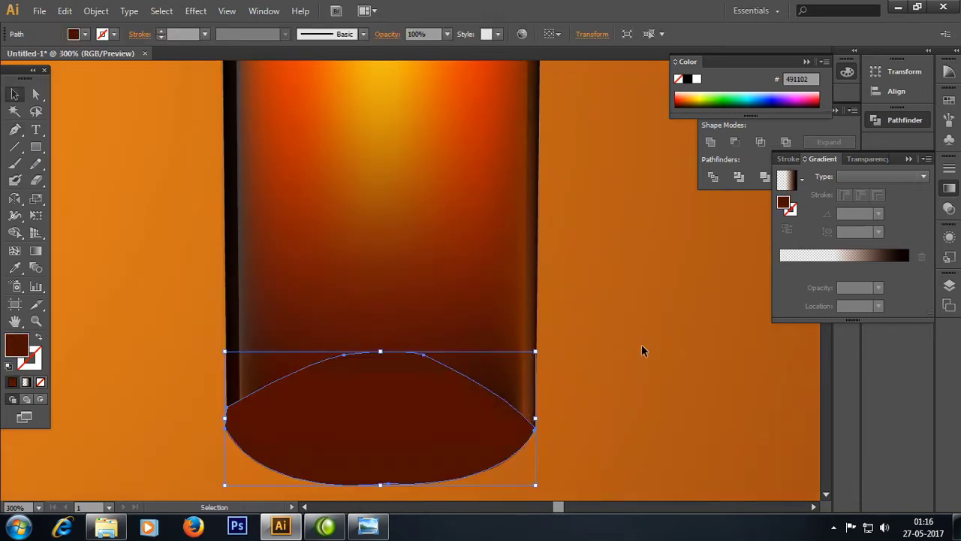
click(642, 346)
Step: Draw a second, inner curved shape near the base and scale it to about 97 by 34 px
click(15, 130)
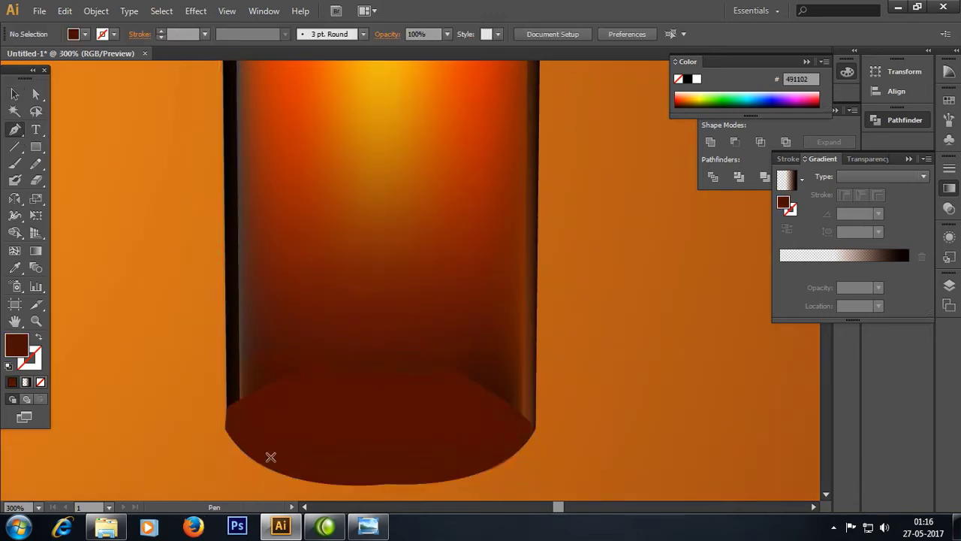
click(231, 435)
drag(339, 375, 371, 372)
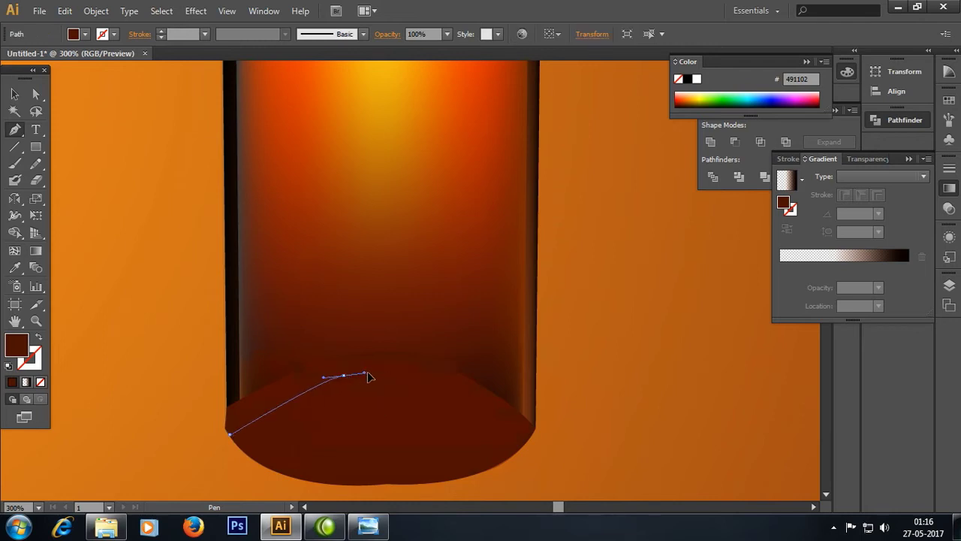
click(344, 376)
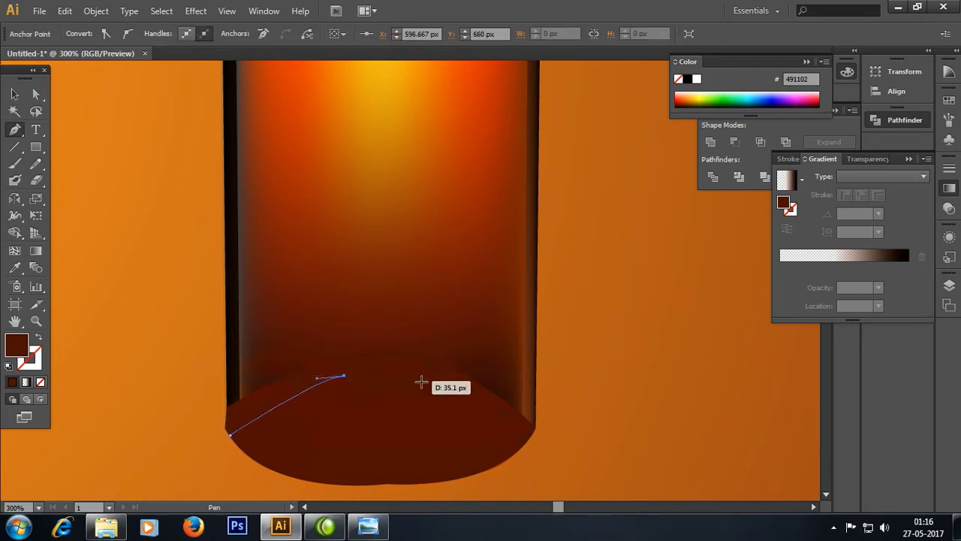
drag(424, 375, 454, 389)
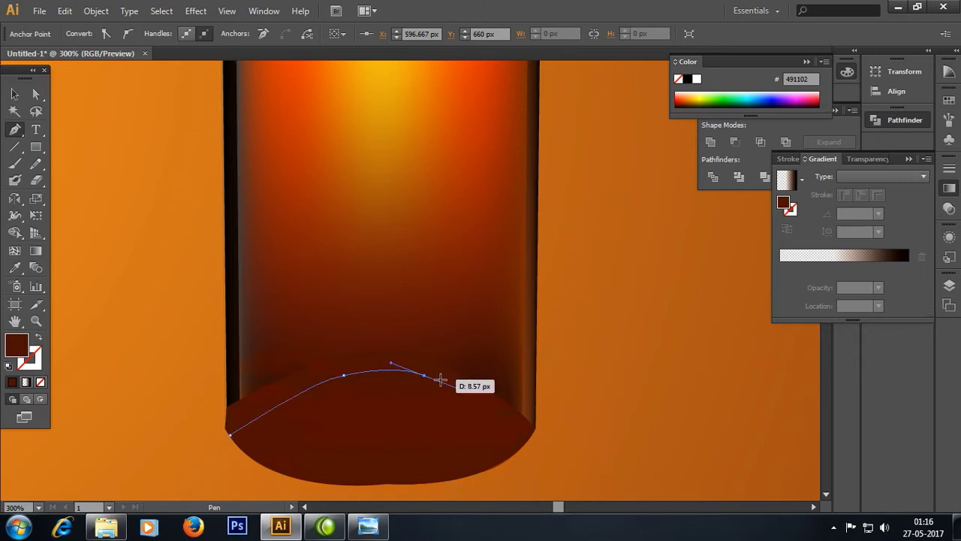
click(424, 375)
click(518, 446)
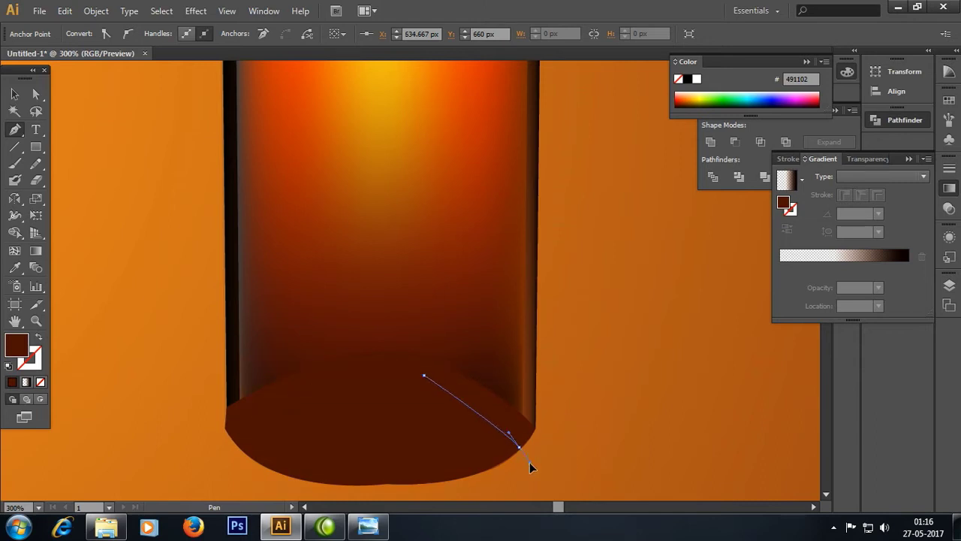
drag(519, 446, 489, 471)
click(490, 470)
drag(410, 397, 401, 396)
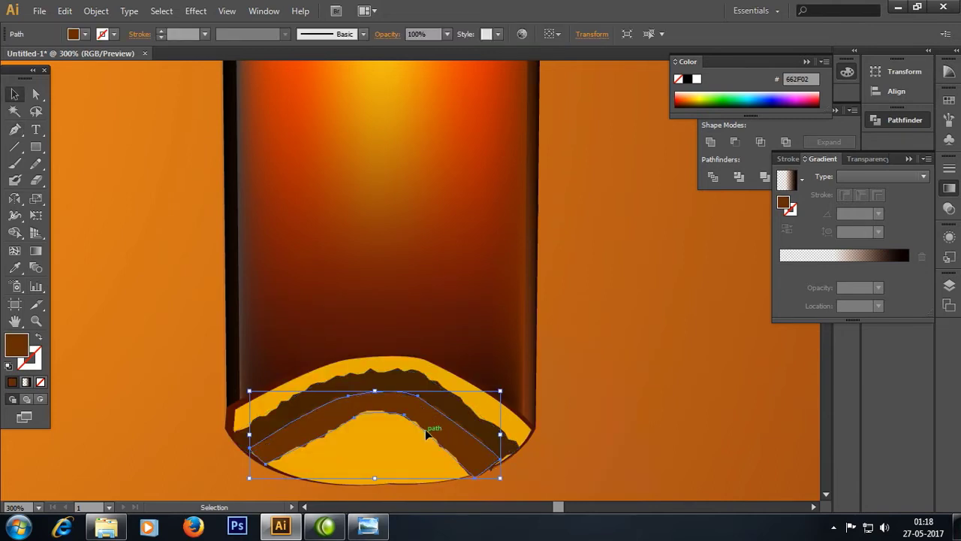
mouse_move(500, 391)
mouse_down()
mouse_move(474, 411)
mouse_move(378, 444)
mouse_move(442, 455)
mouse_move(403, 444)
mouse_up()
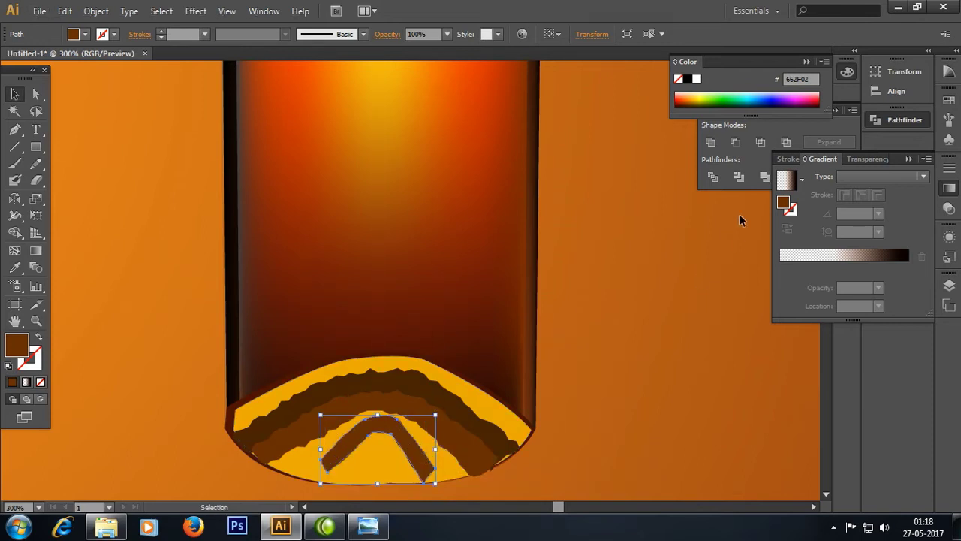
Step: Set the base reflection shape's blend mode to Overlay
click(864, 163)
click(830, 177)
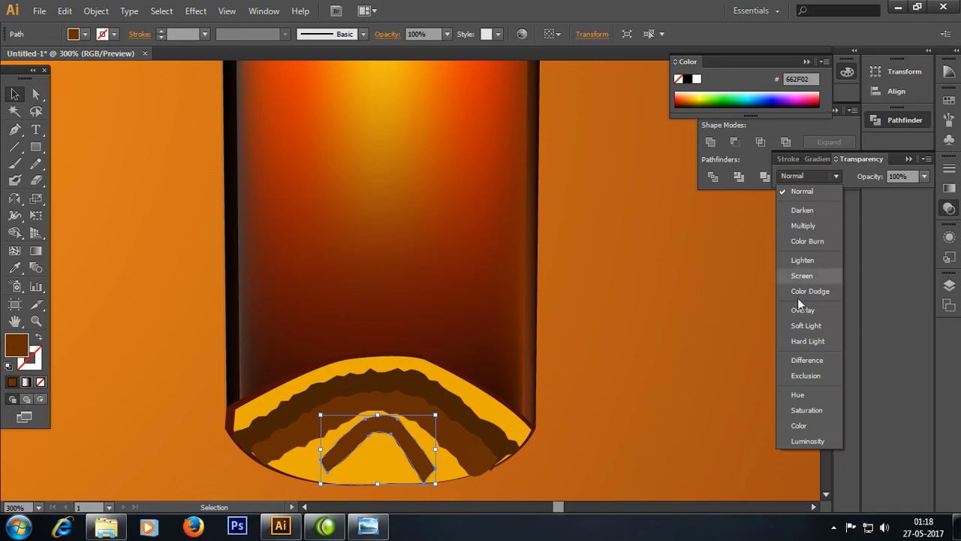
click(803, 310)
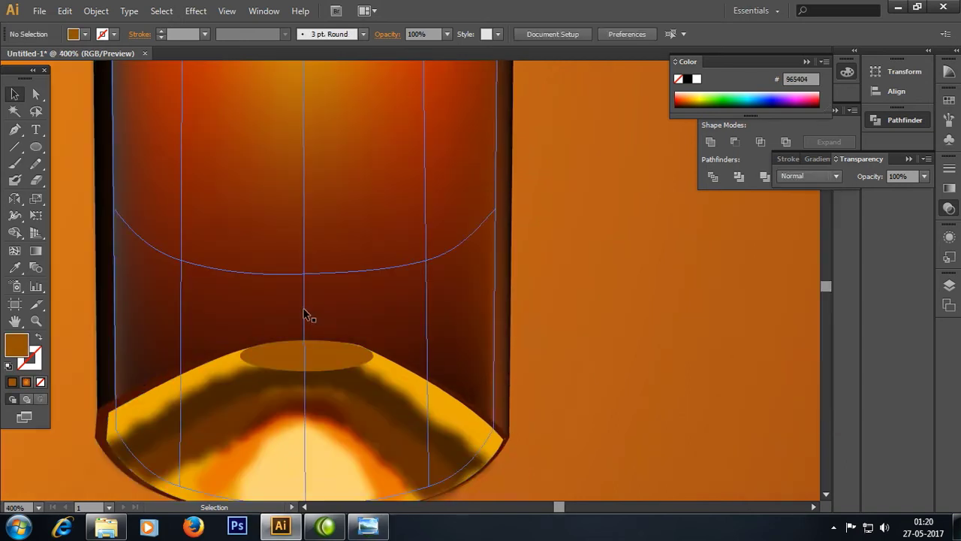
Step: Ready the brush with swapped colours for the white highlights, checking the finished reference image
click(15, 181)
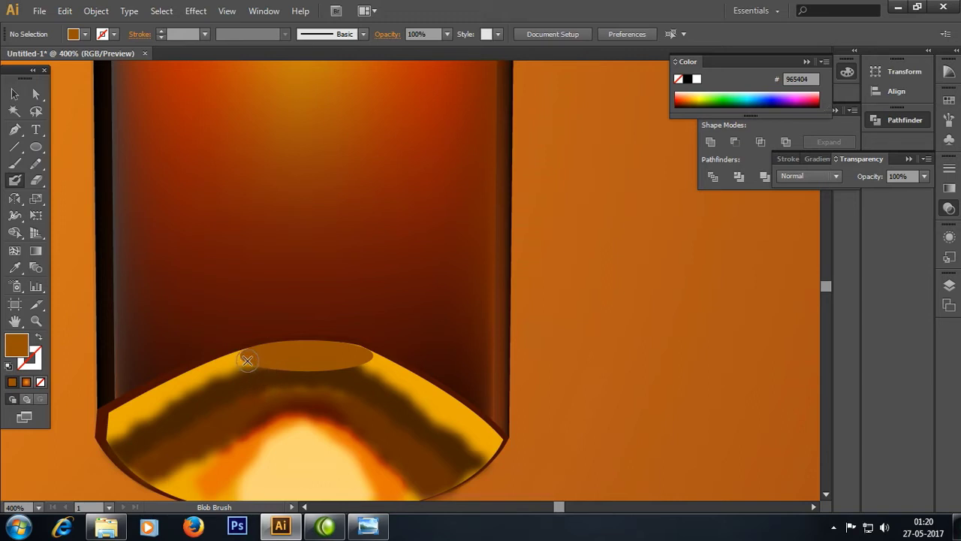
click(361, 528)
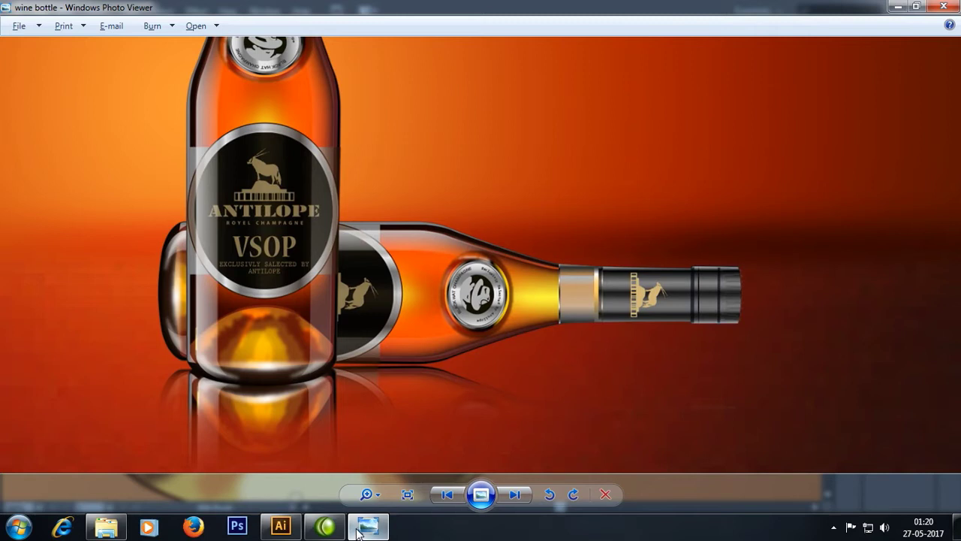
click(359, 528)
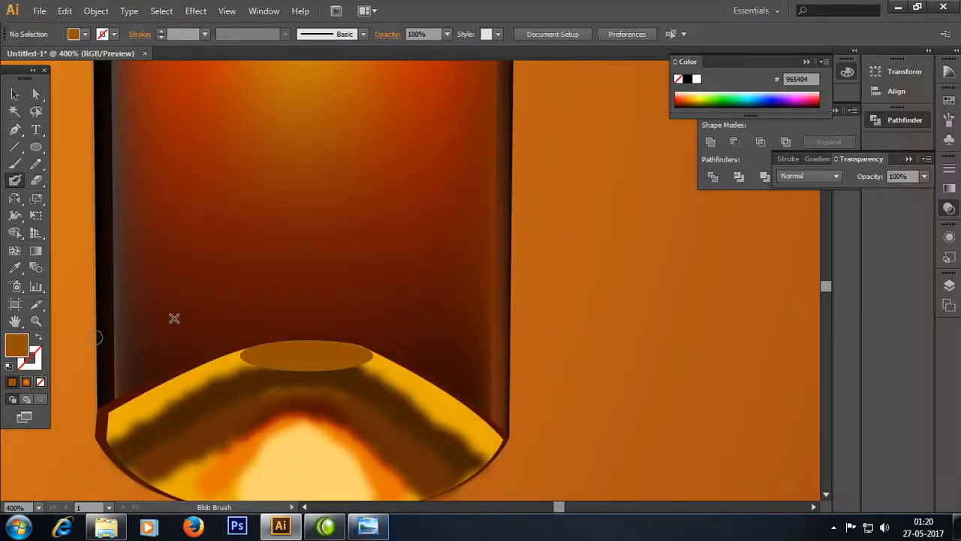
key(x)
key(x)
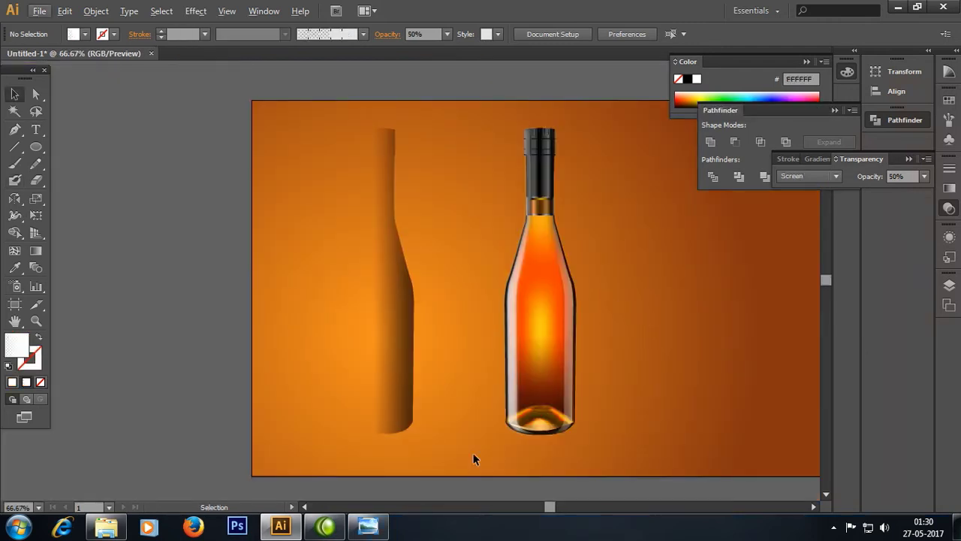
click(369, 528)
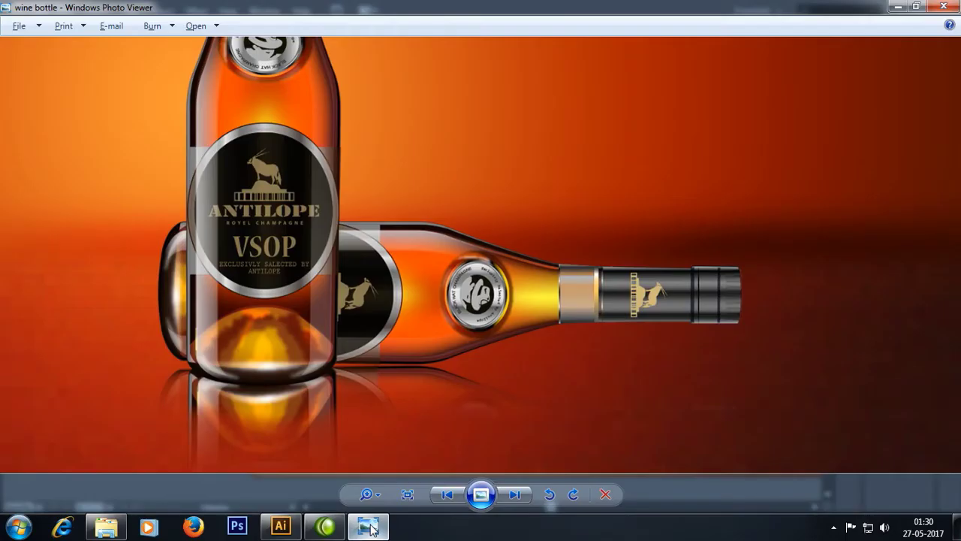
click(370, 528)
scroll(647, 294, up, 2)
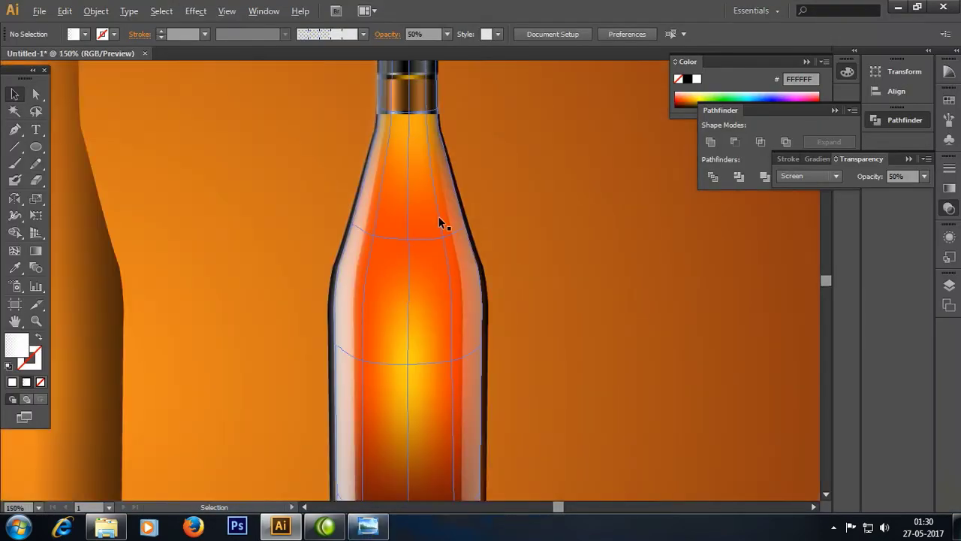
Step: Move the left highlight strip to the right and widen it across the bottle
click(354, 269)
drag(404, 261, 419, 263)
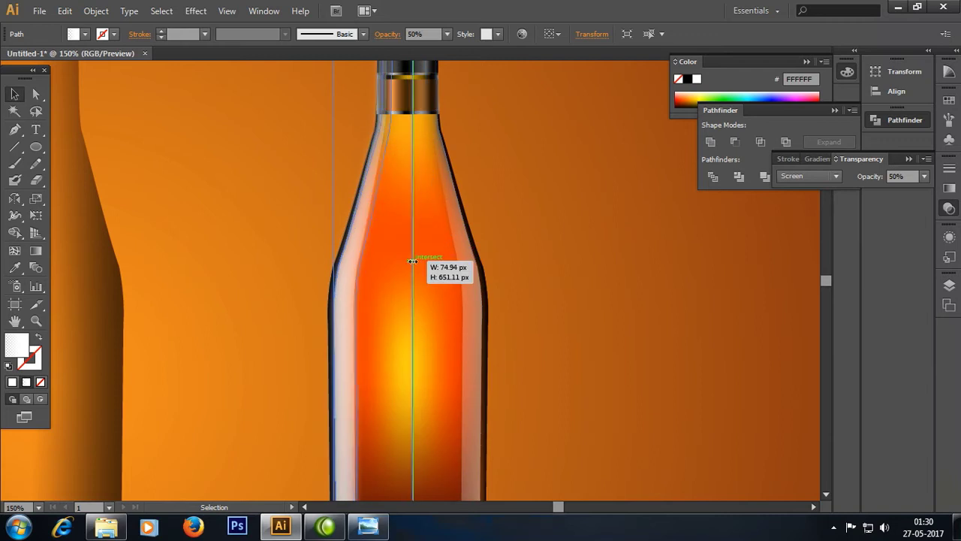
click(592, 252)
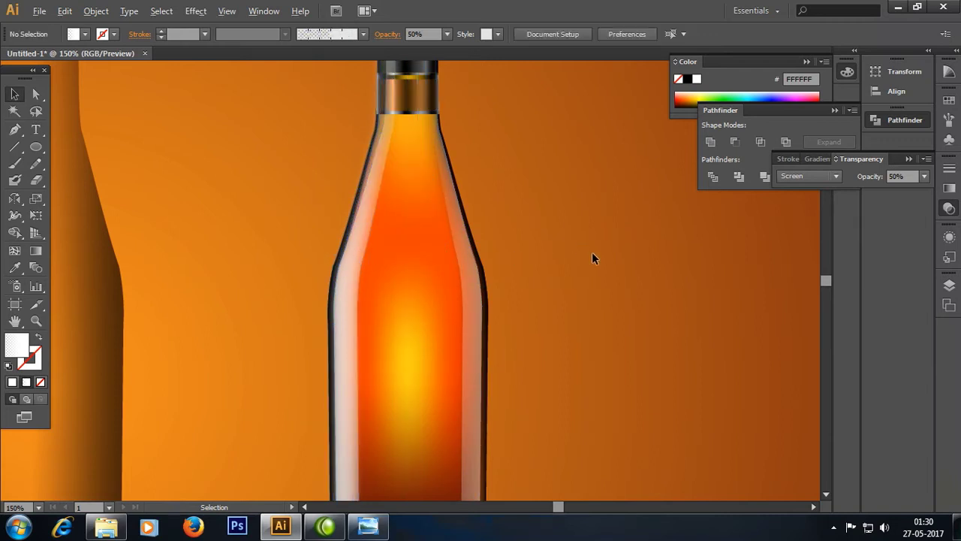
key(ctrl+minus)
key(ctrl+minus)
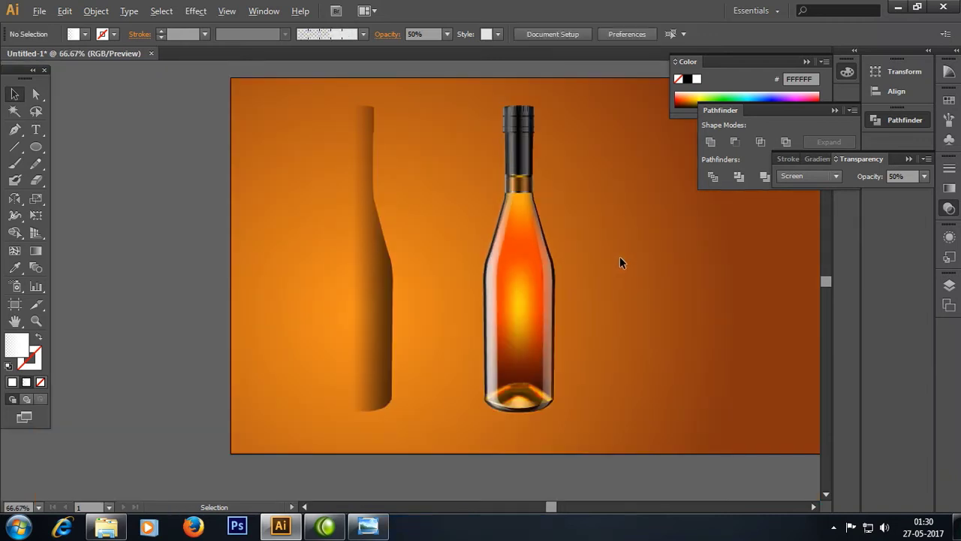
scroll(620, 256, up, 1)
scroll(586, 225, up, 1)
scroll(601, 248, down, 2)
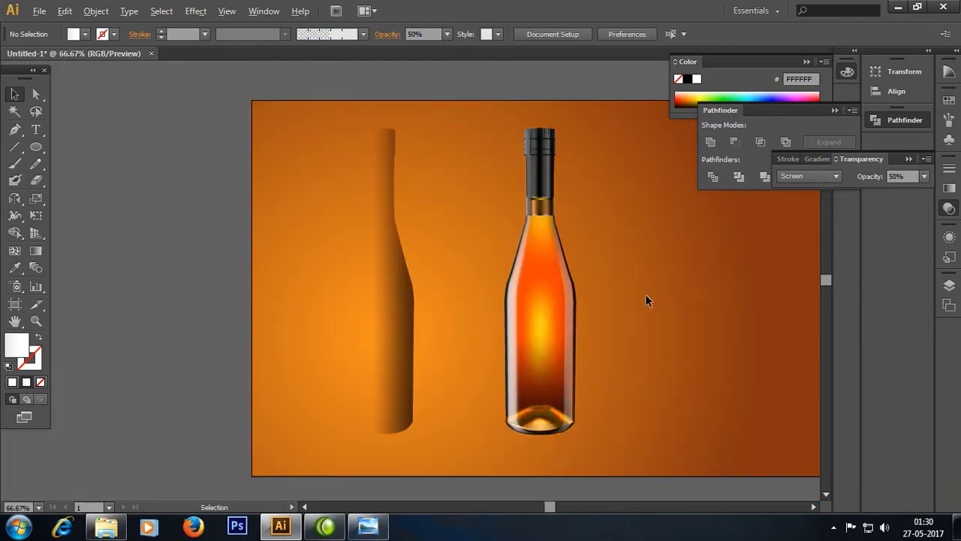
scroll(645, 294, up, 2)
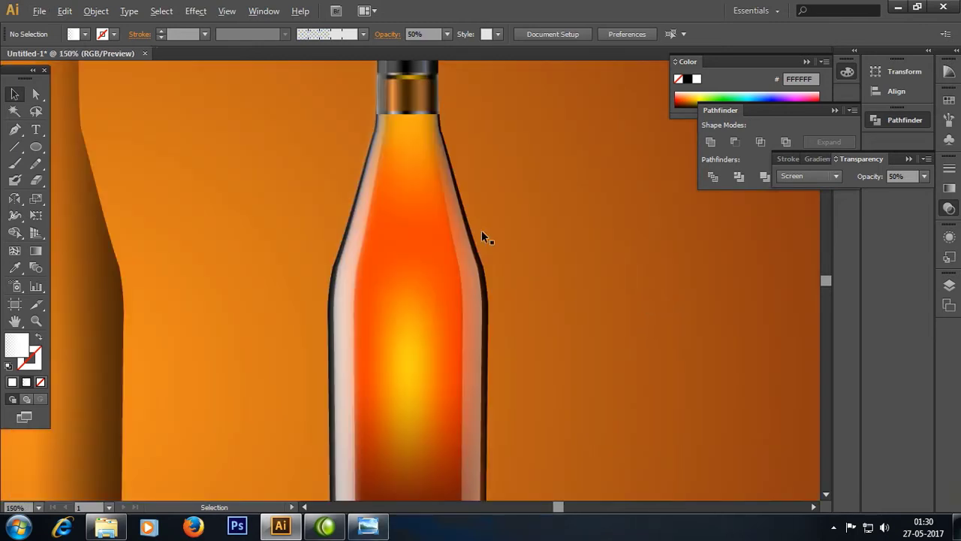
click(355, 274)
drag(357, 272, 418, 263)
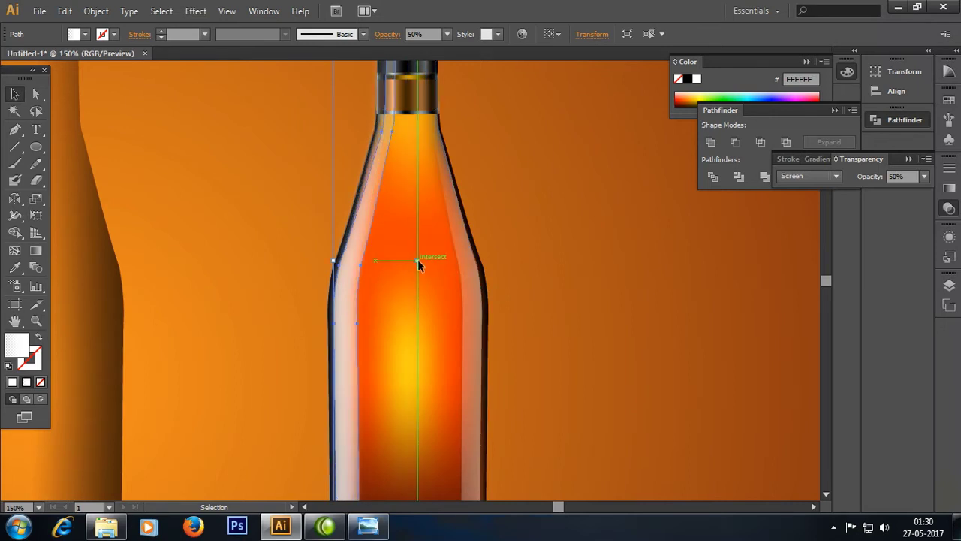
click(515, 252)
scroll(595, 252, down, 1)
scroll(619, 255, down, 1)
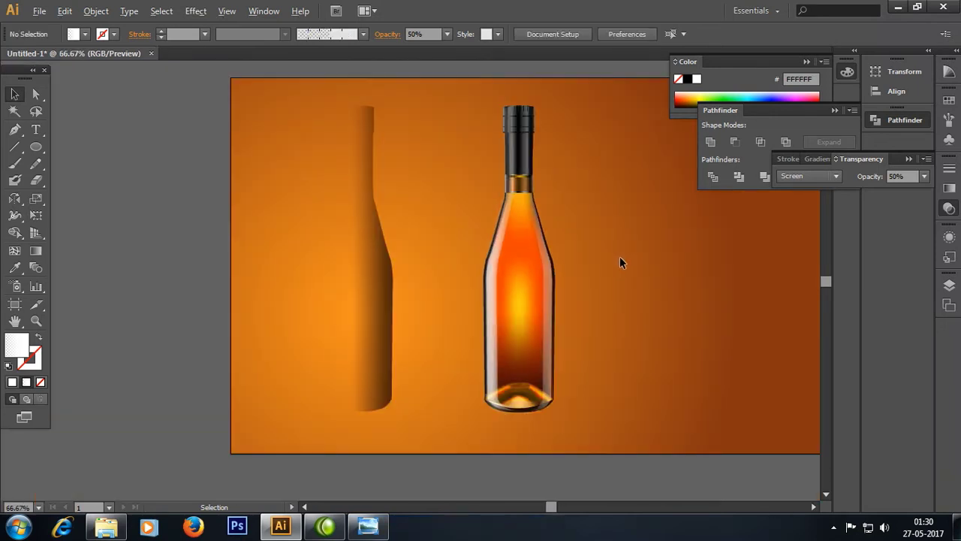
scroll(620, 256, up, 1)
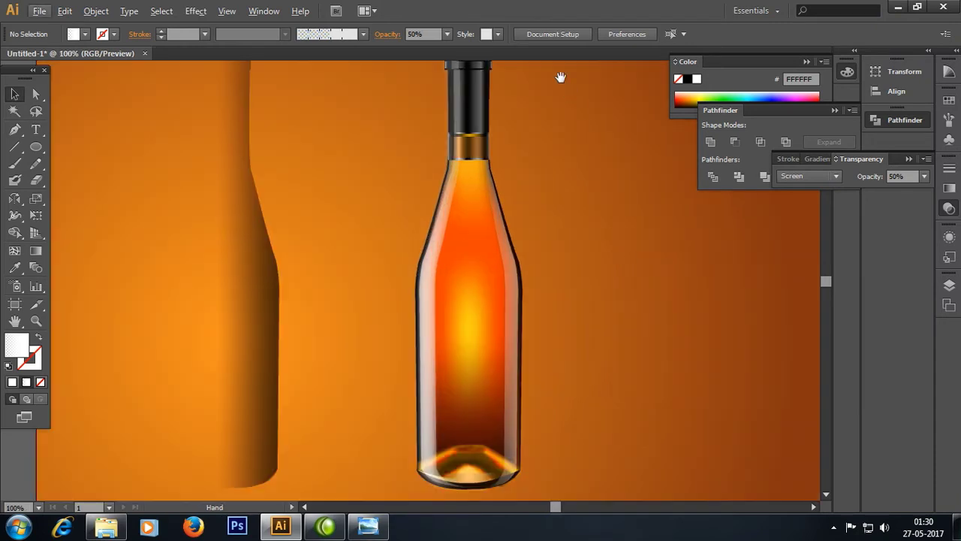
scroll(525, 225, up, 3)
scroll(542, 361, down, 3)
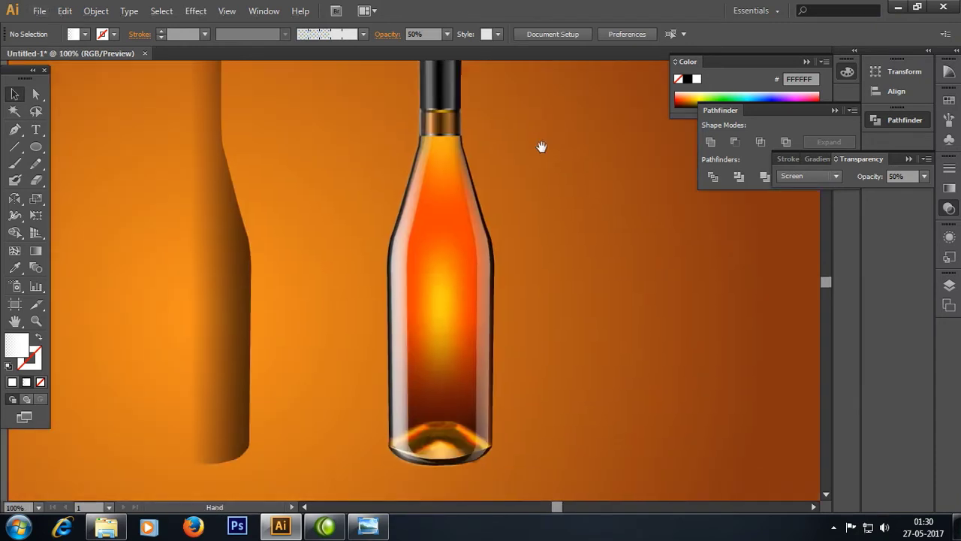
scroll(541, 146, down, 2)
Step: Set the glass highlight's opacity to 70%
click(404, 271)
click(925, 176)
click(905, 229)
click(588, 296)
scroll(589, 295, down, 1)
key(alt)
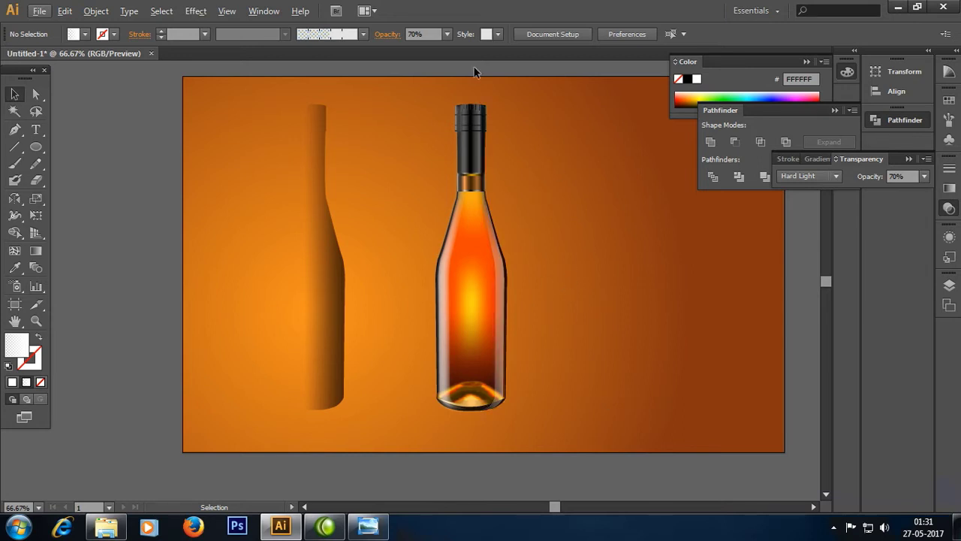
Step: Select and check the faded shadow bottle shape
click(315, 301)
click(611, 200)
click(316, 245)
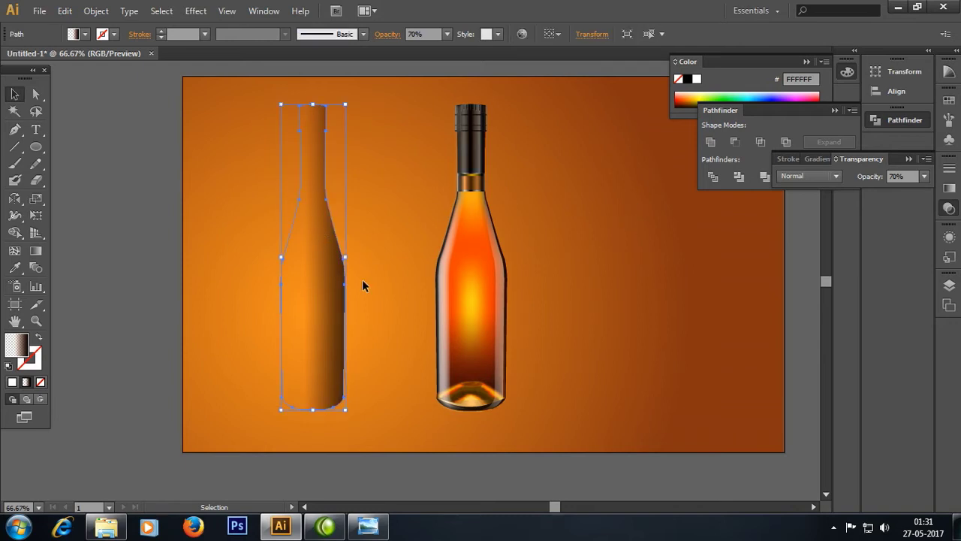
click(350, 264)
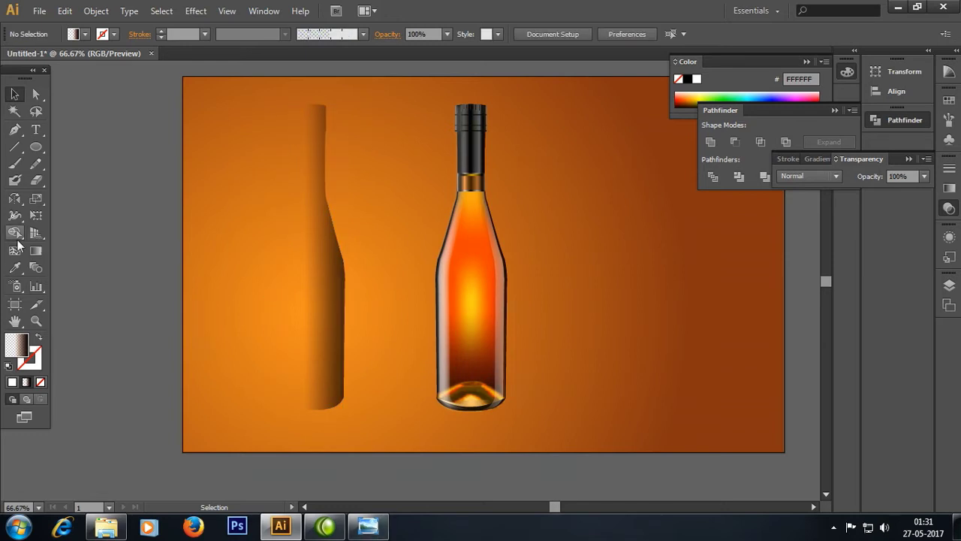
Step: Draw a label rectangle across the bottle body
click(47, 146)
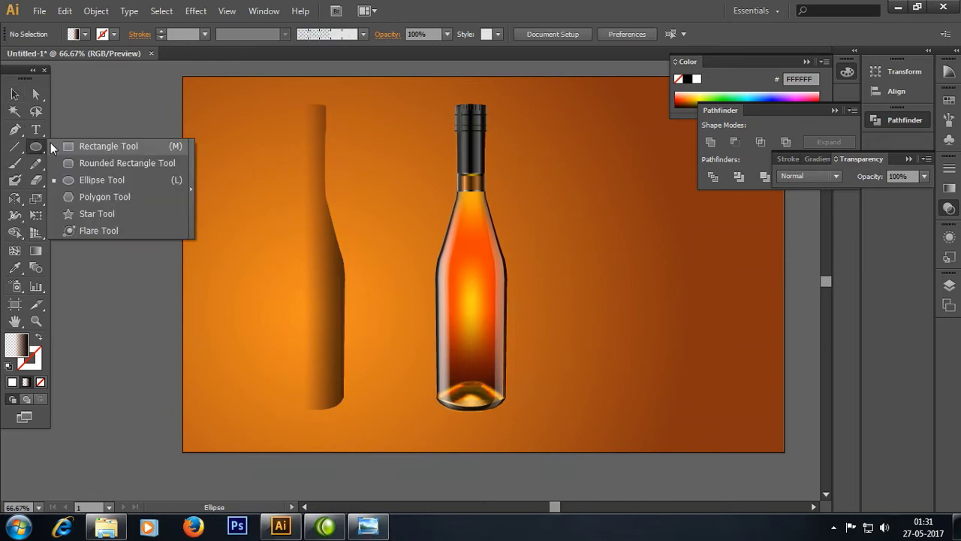
click(111, 146)
scroll(472, 307, up, 2)
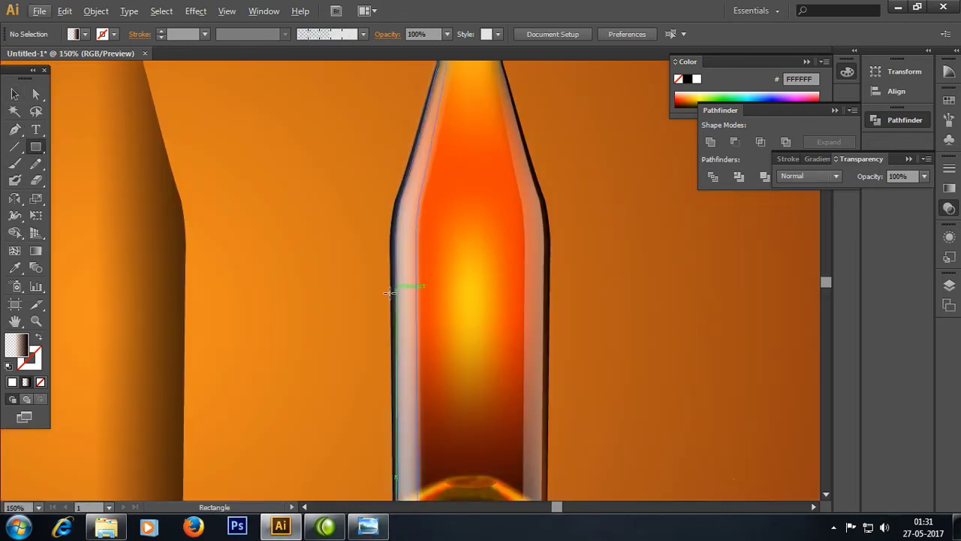
mouse_move(392, 274)
mouse_down()
mouse_move(549, 425)
mouse_move(550, 414)
mouse_up()
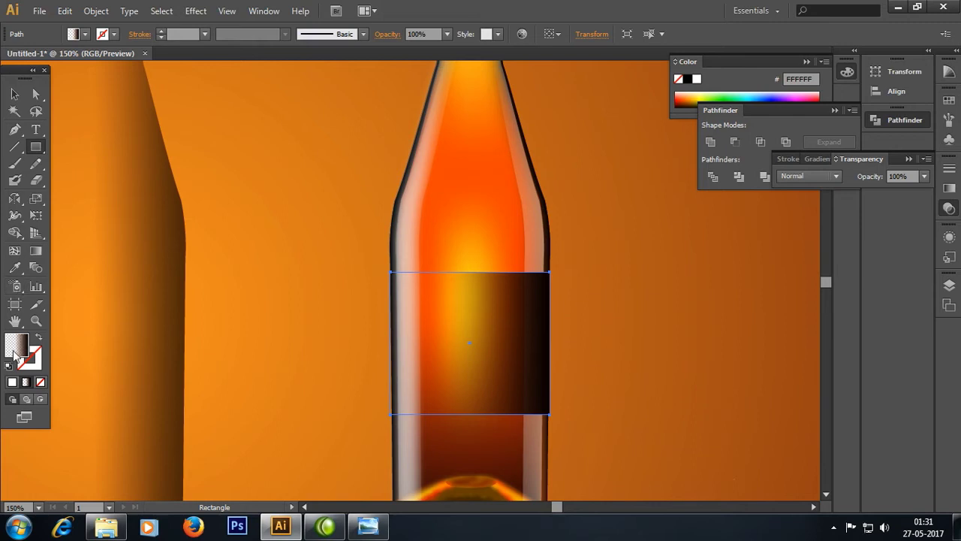
Step: Fill the label with a linear gradient, adding a middle stop and a dark brown right stop
click(36, 252)
double_click(36, 252)
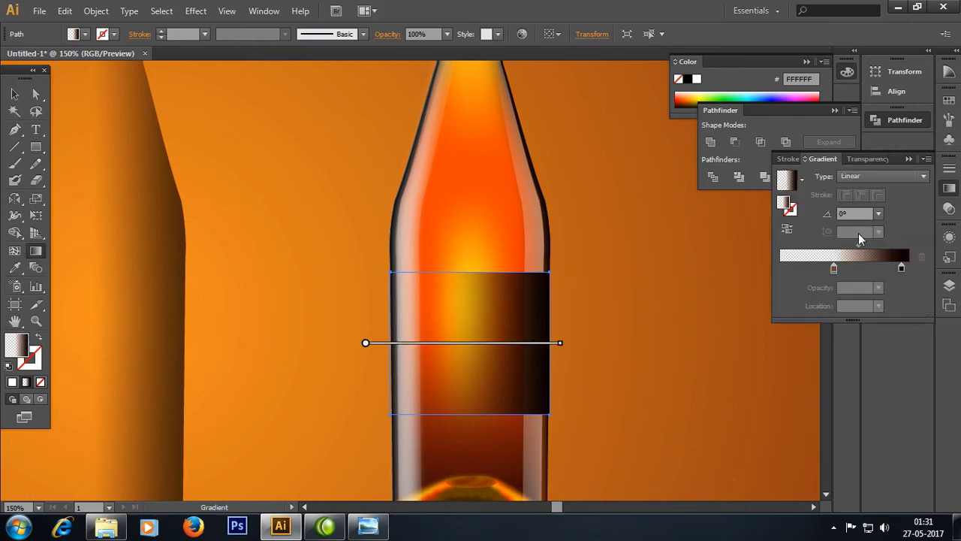
click(781, 268)
click(879, 306)
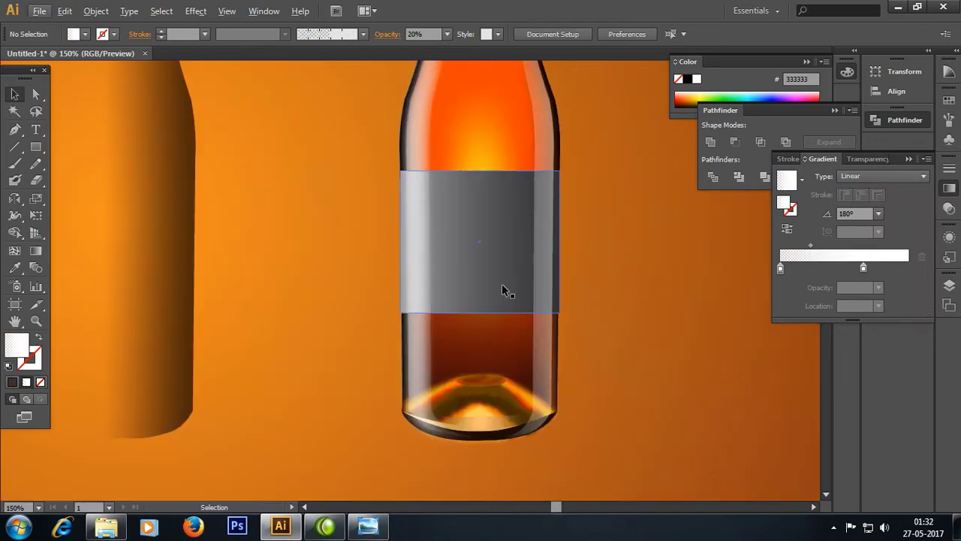
click(503, 290)
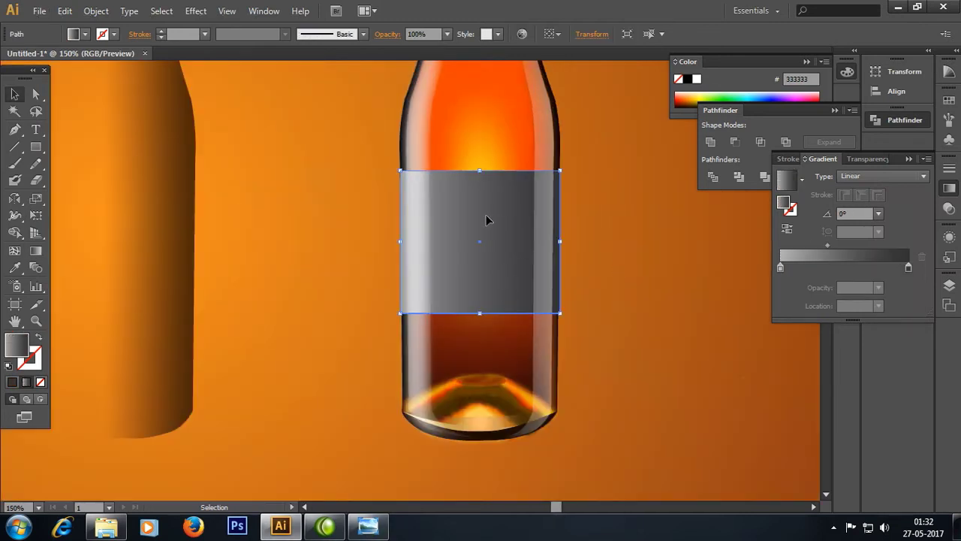
click(892, 269)
drag(891, 268, 888, 268)
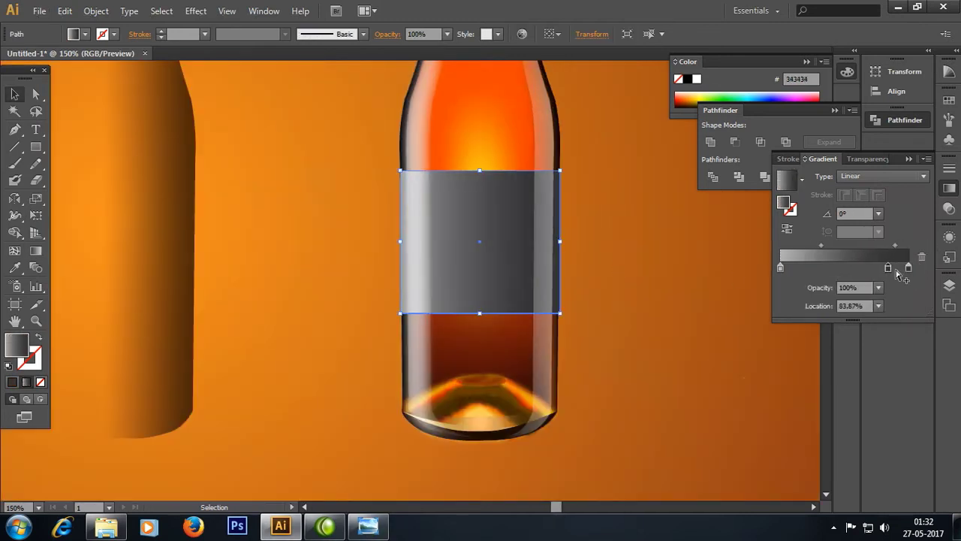
double_click(908, 269)
click(815, 330)
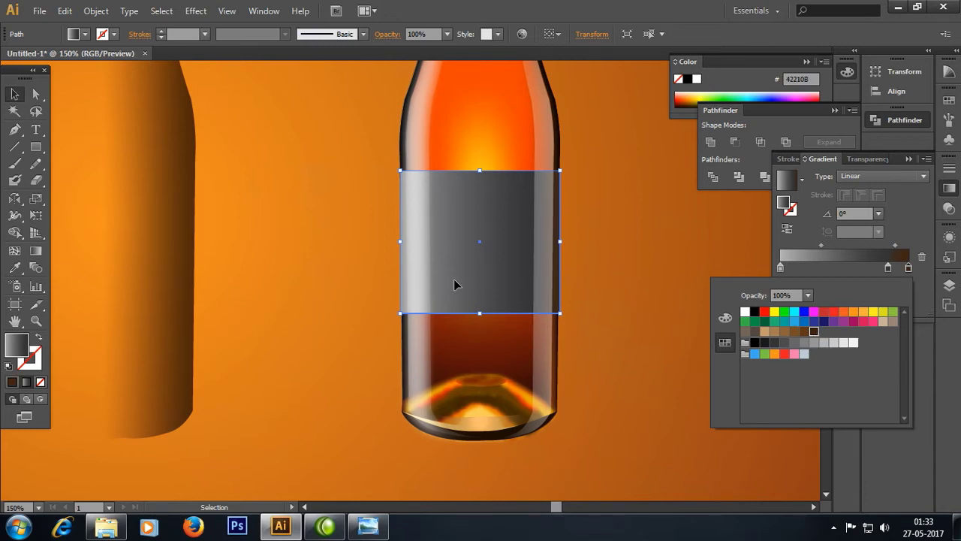
click(327, 225)
Step: Pull the label's right edge in to meet the bottle's edge
scroll(587, 271, up, 2)
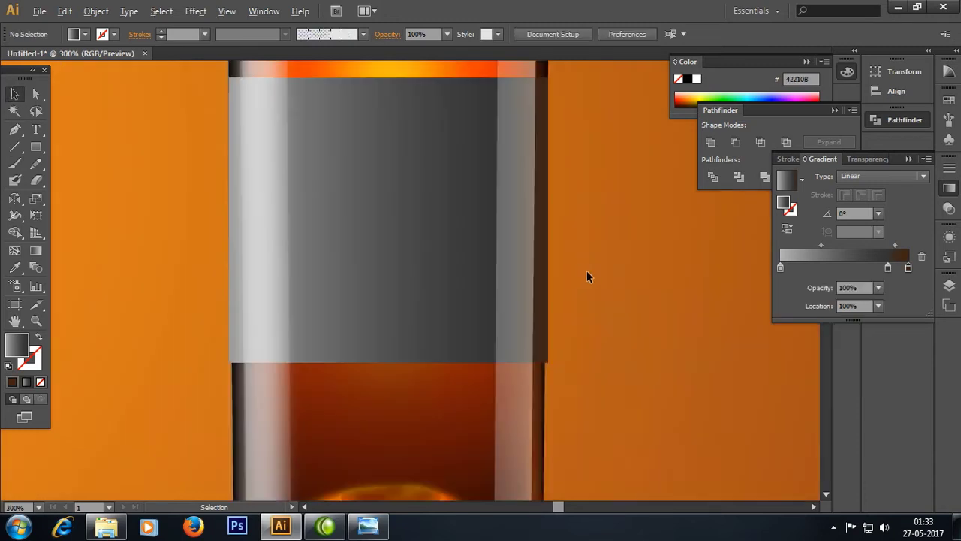
scroll(609, 296, up, 2)
click(484, 409)
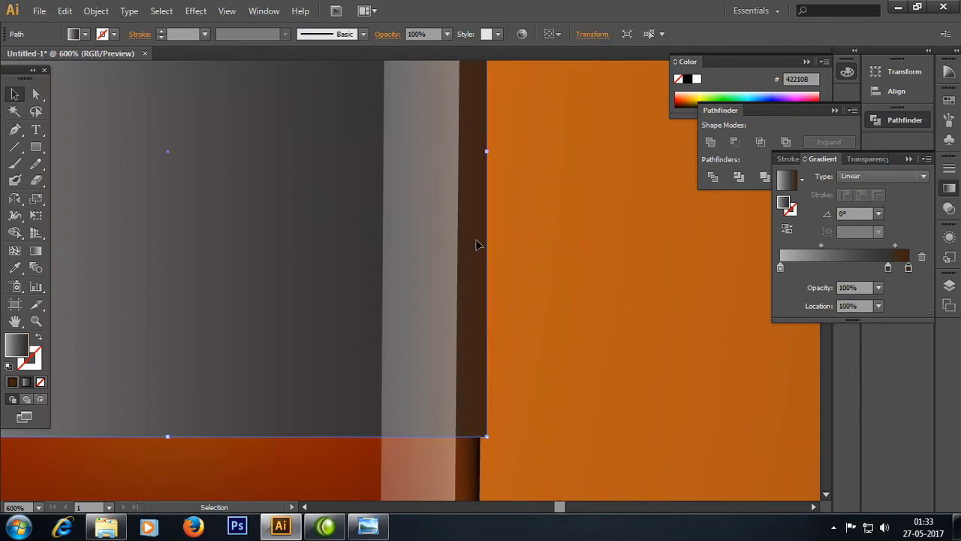
drag(487, 152, 478, 152)
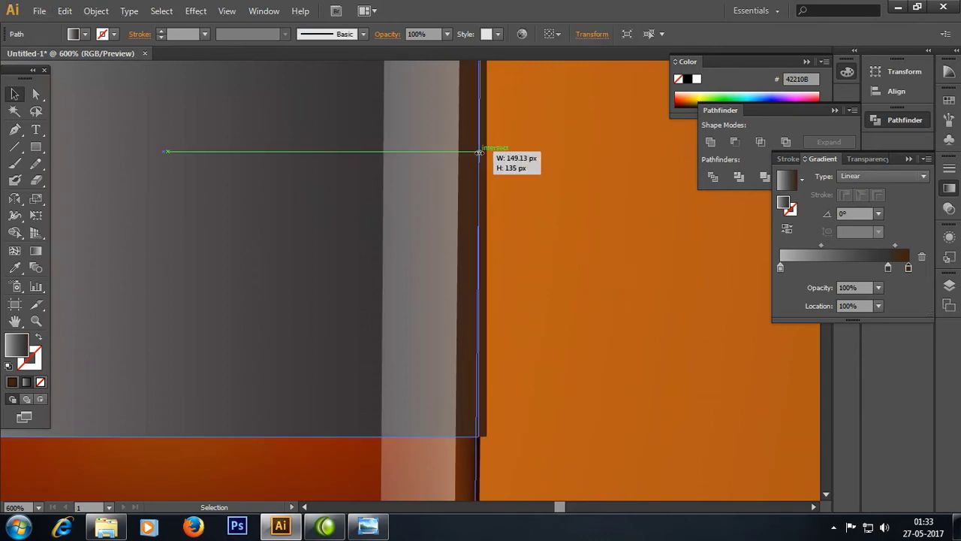
click(578, 221)
scroll(463, 244, down, 3)
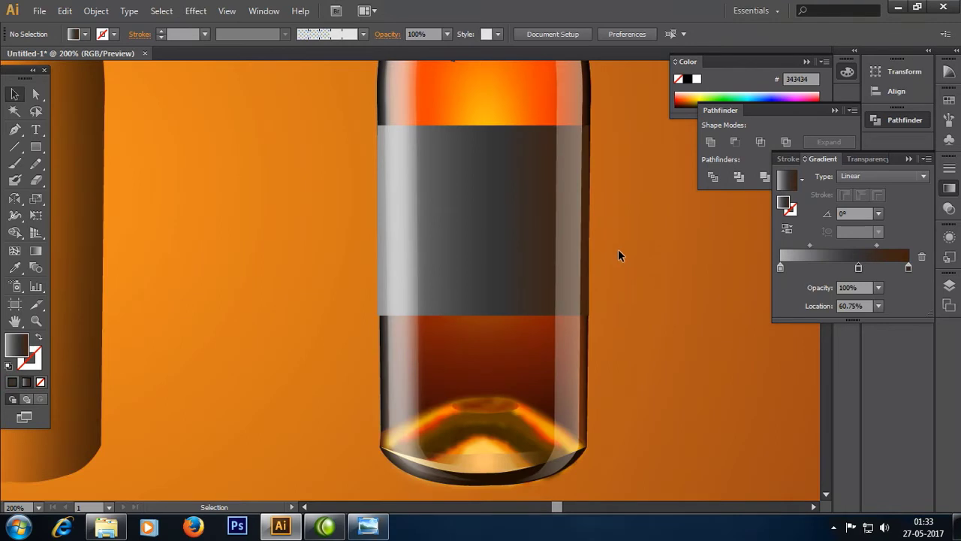
scroll(618, 249, down, 2)
scroll(618, 249, down, 1)
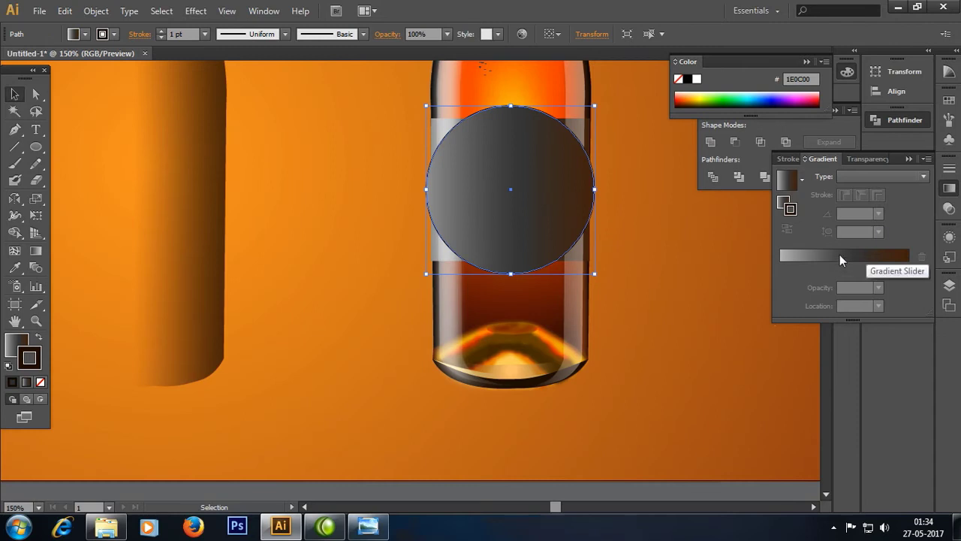
Step: Add two dark grey stops to the label circle's fill gradient
click(840, 257)
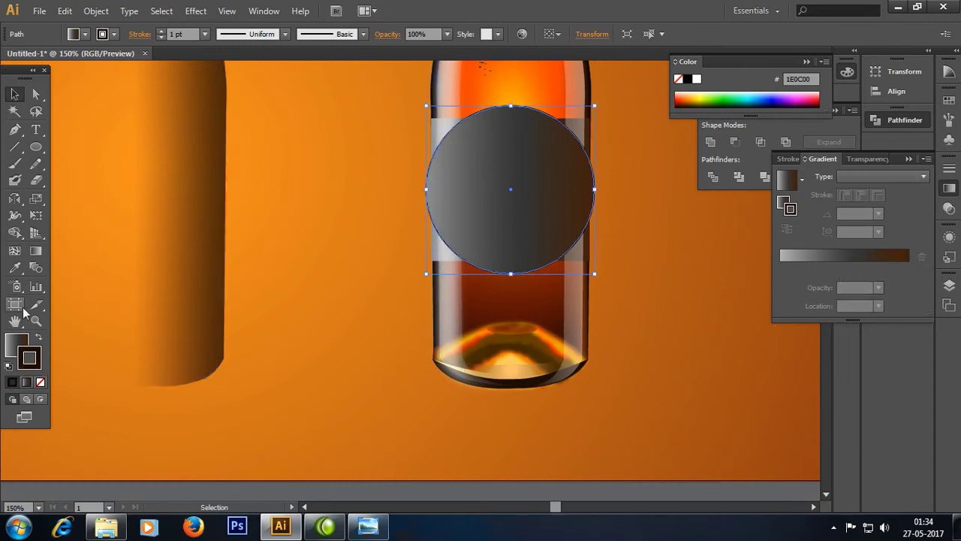
click(15, 346)
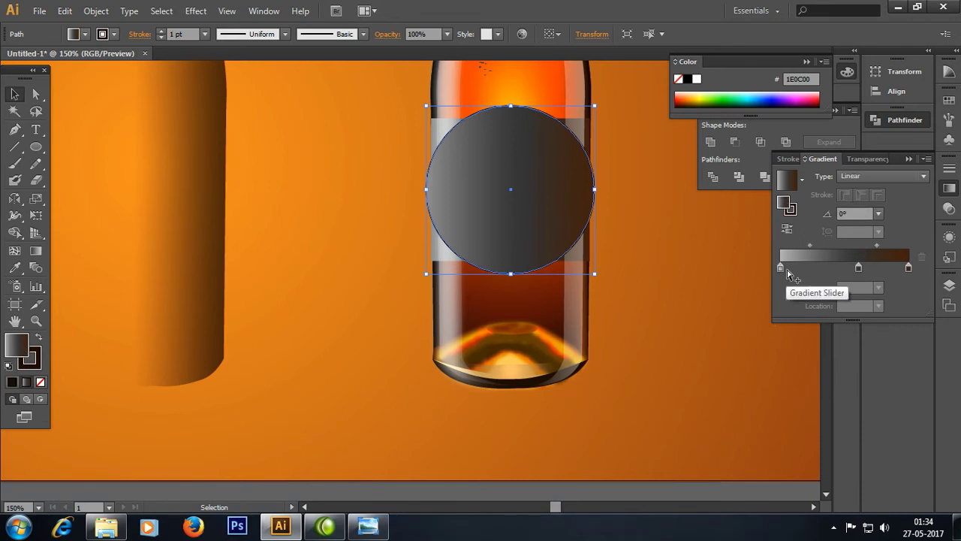
click(806, 268)
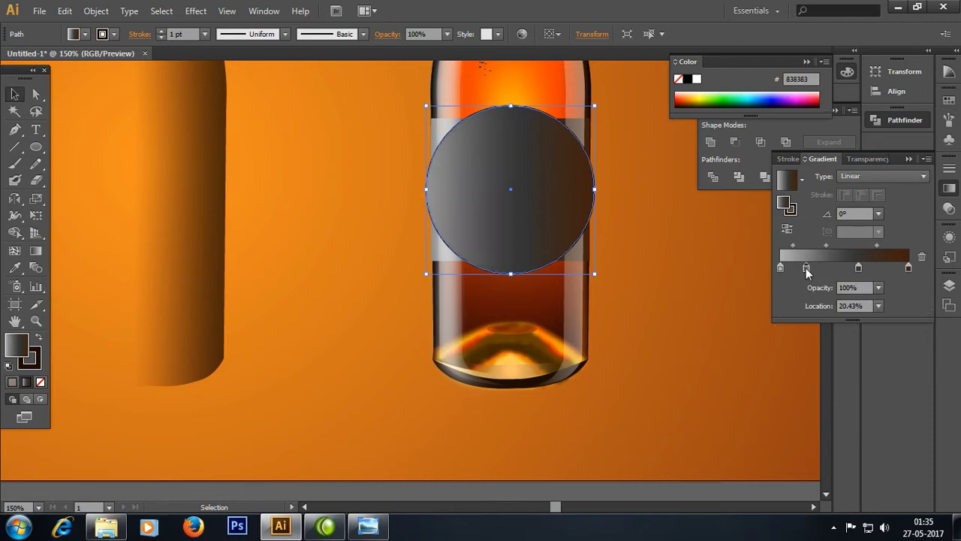
double_click(806, 268)
click(764, 344)
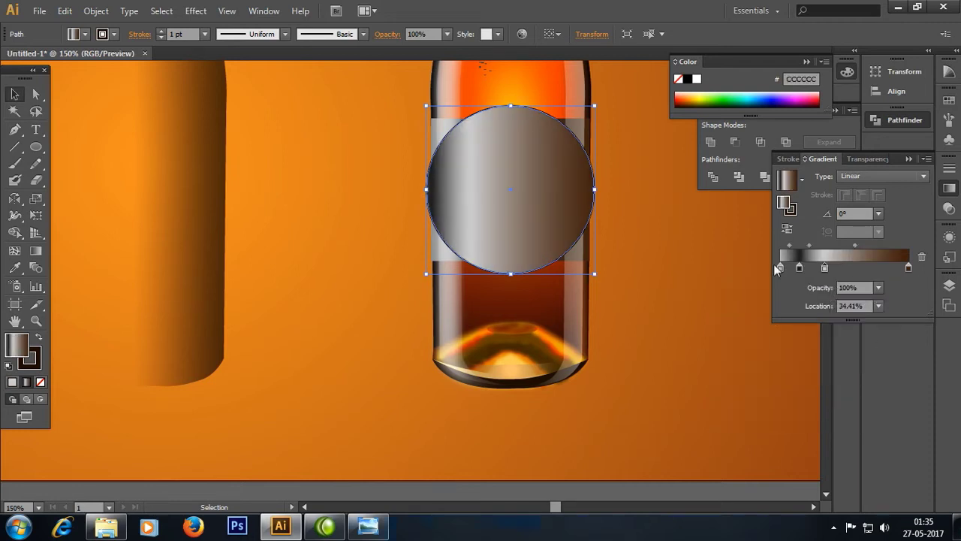
click(851, 267)
double_click(851, 268)
click(774, 343)
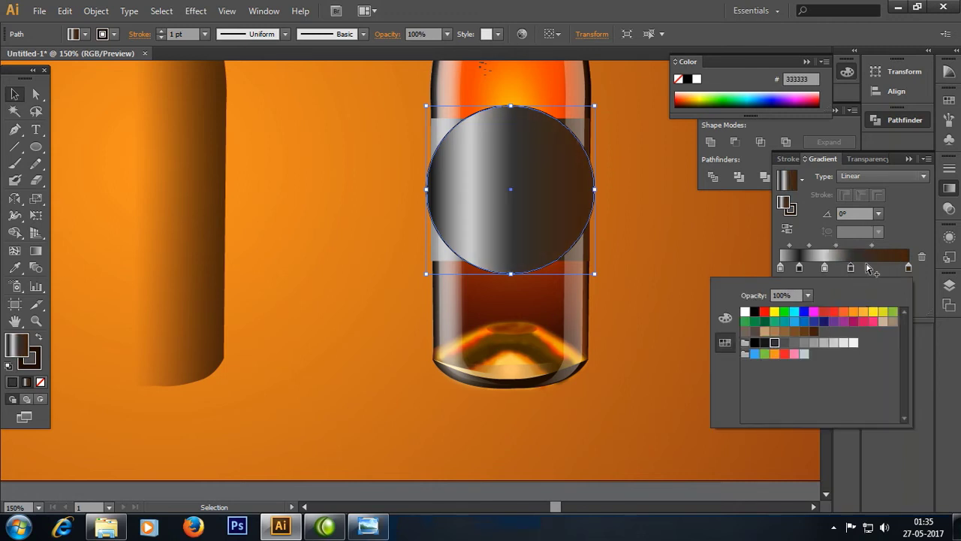
Step: Add alternating light grey and dark grey stops toward the gradient's right end
click(879, 267)
double_click(880, 269)
click(846, 344)
click(904, 276)
click(904, 268)
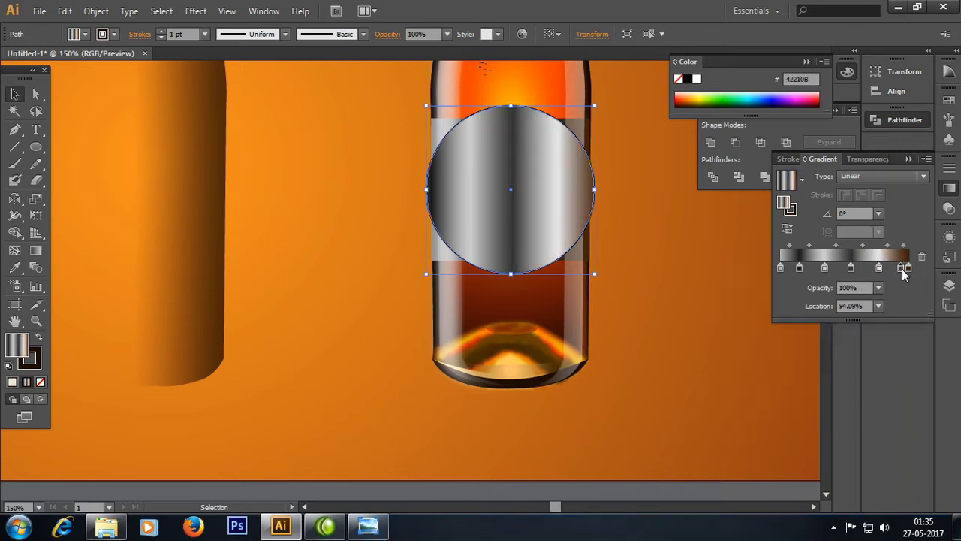
drag(905, 270, 903, 270)
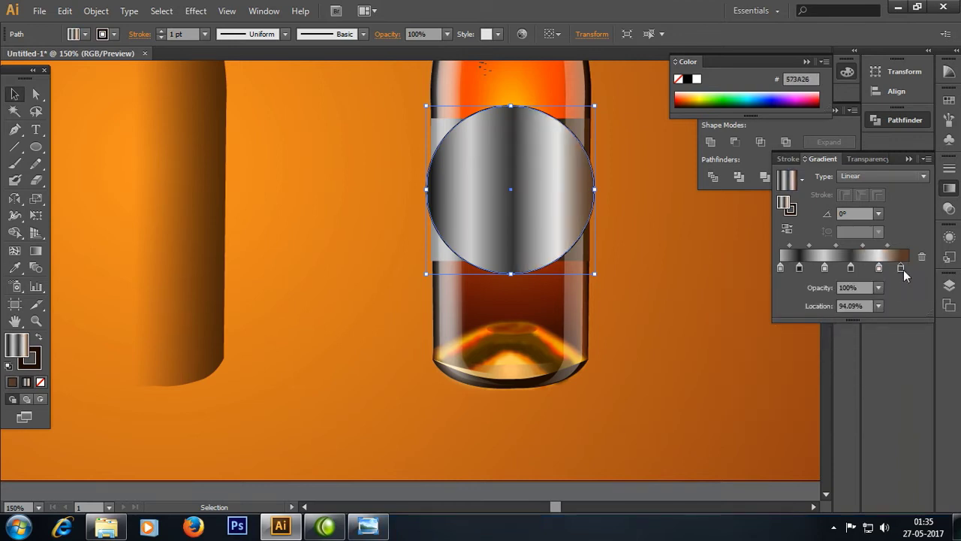
double_click(903, 270)
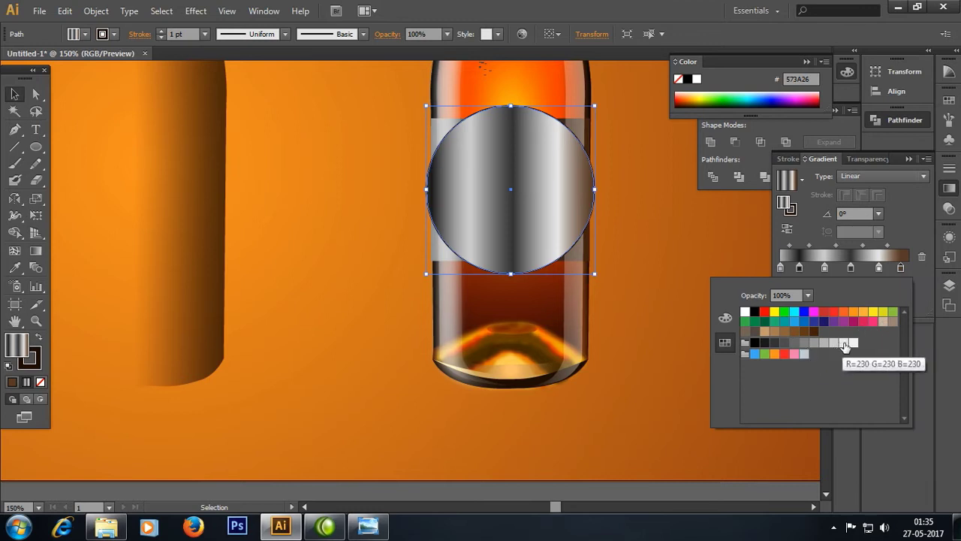
click(784, 343)
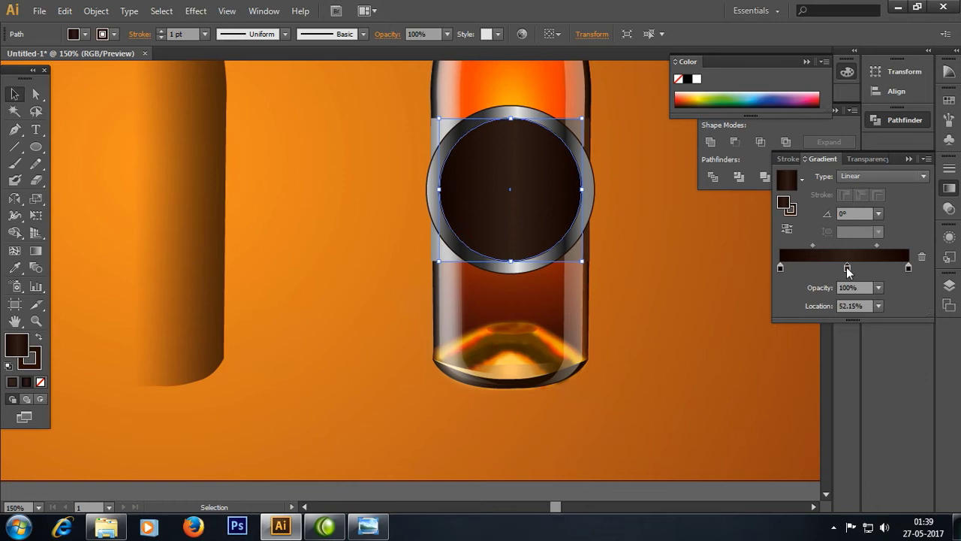
mouse_move(848, 269)
mouse_down()
mouse_move(816, 269)
mouse_move(884, 271)
mouse_move(849, 268)
mouse_up()
Step: Darken the middle gradient stop to black and give it a new swatch colour
double_click(849, 267)
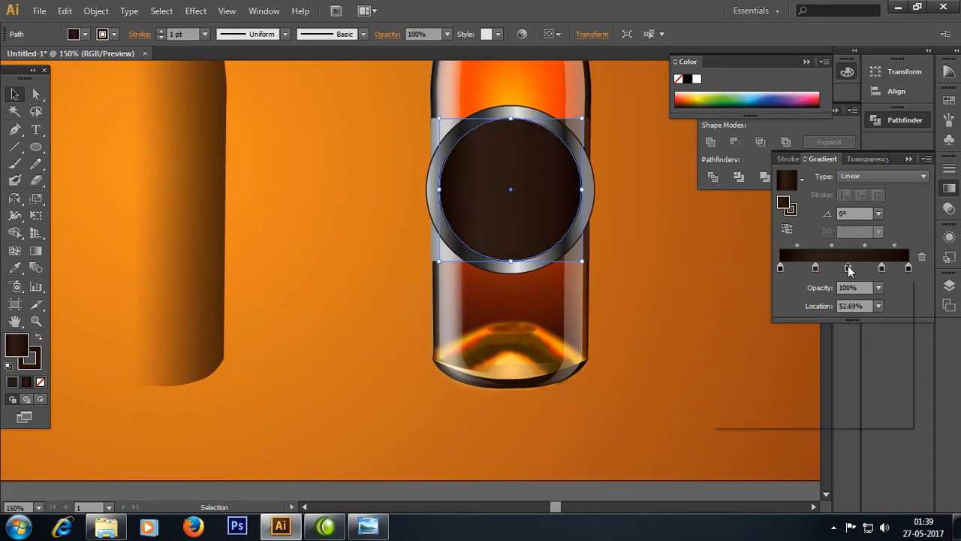
drag(850, 373, 864, 374)
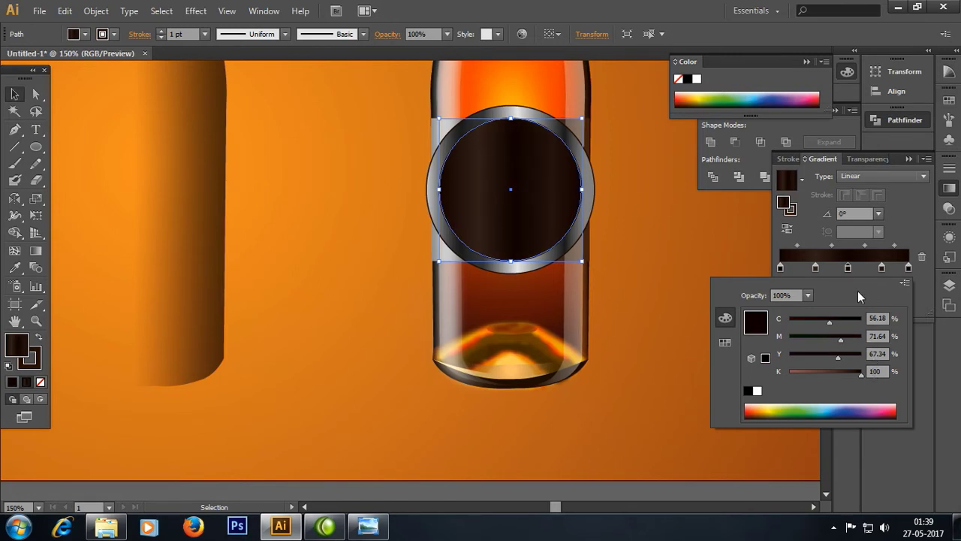
click(849, 267)
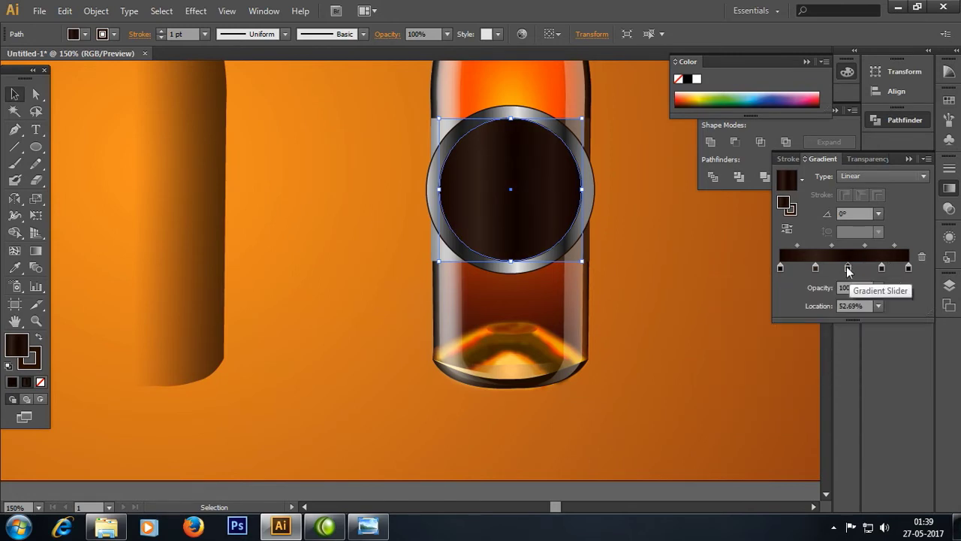
double_click(849, 267)
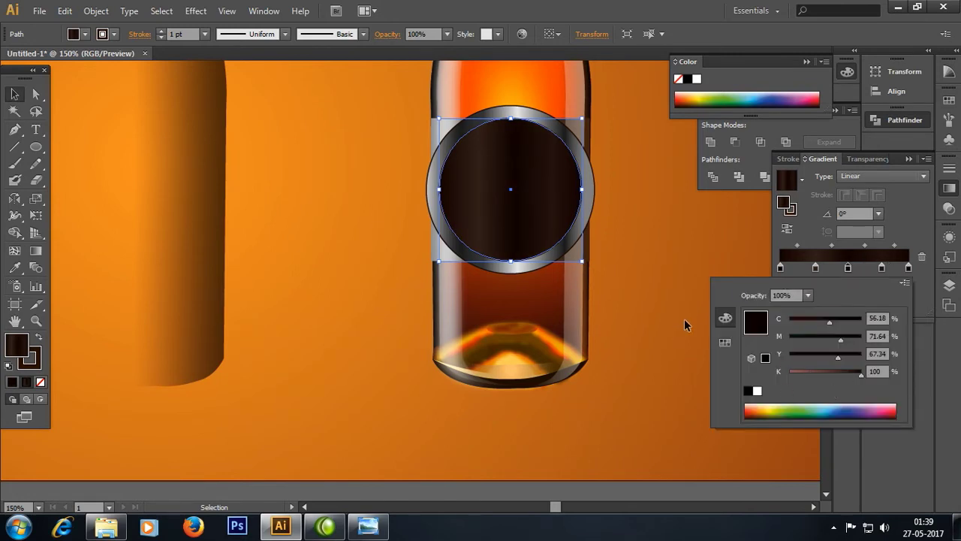
click(725, 343)
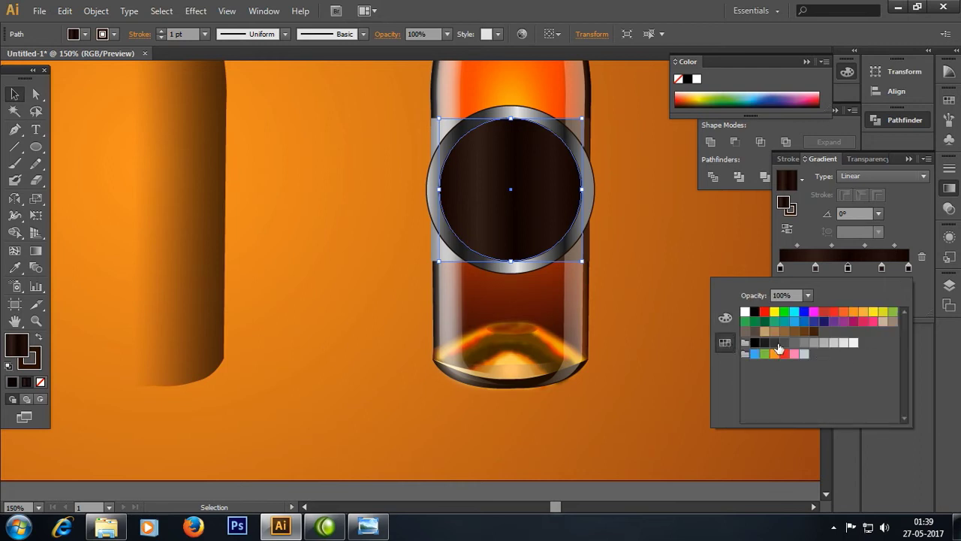
click(725, 317)
click(805, 429)
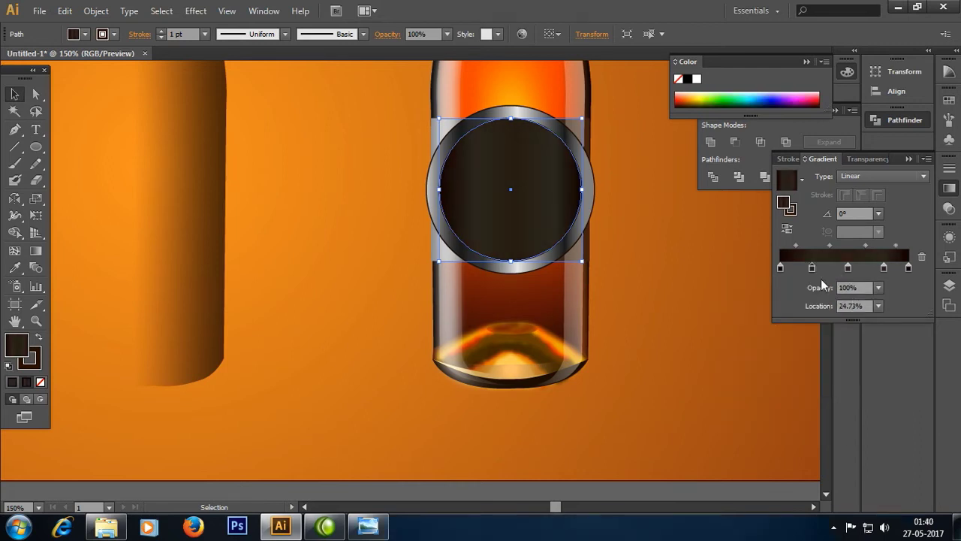
Step: Set two gradient stops to 100% black in CMYK and reposition them
mouse_move(812, 268)
mouse_down()
mouse_move(833, 274)
mouse_move(812, 271)
mouse_up()
double_click(811, 268)
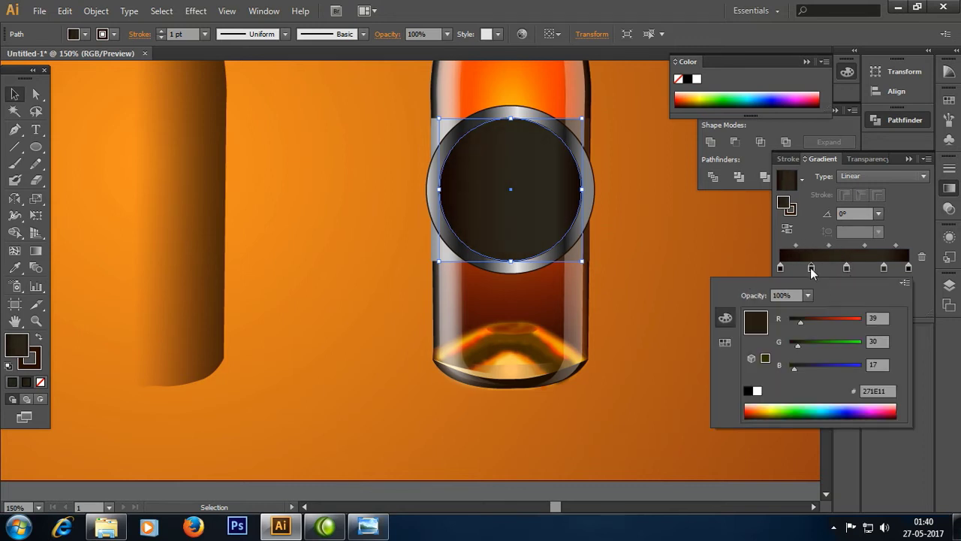
click(906, 284)
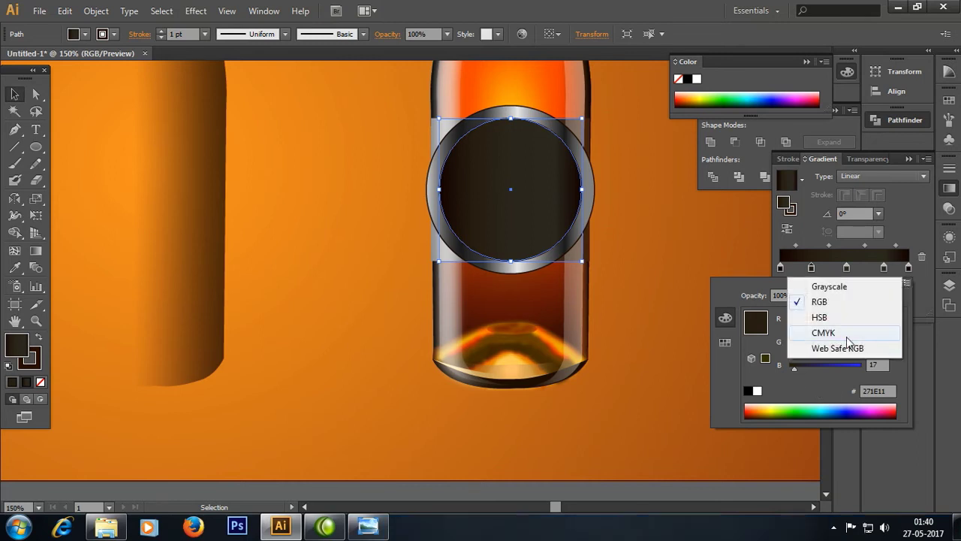
click(847, 337)
drag(850, 375, 873, 375)
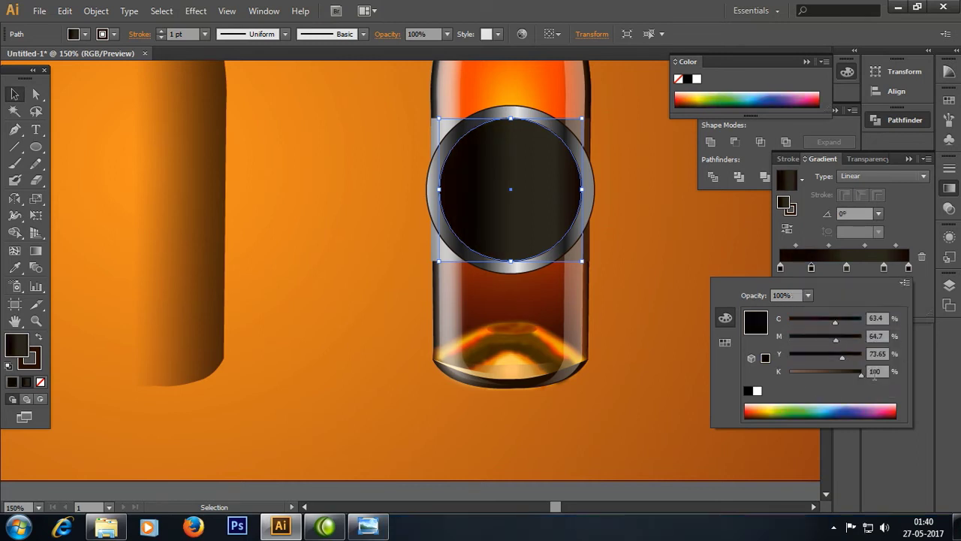
double_click(888, 270)
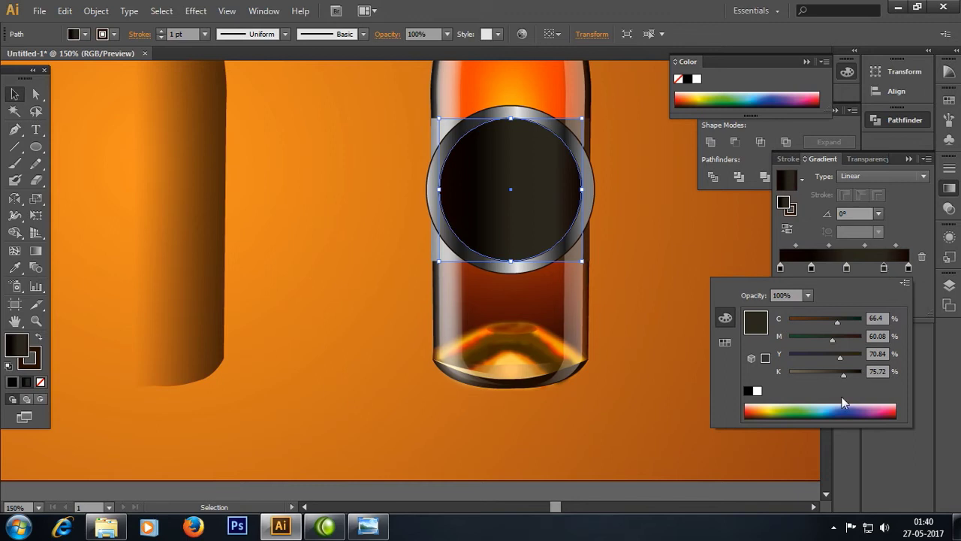
drag(843, 374, 865, 374)
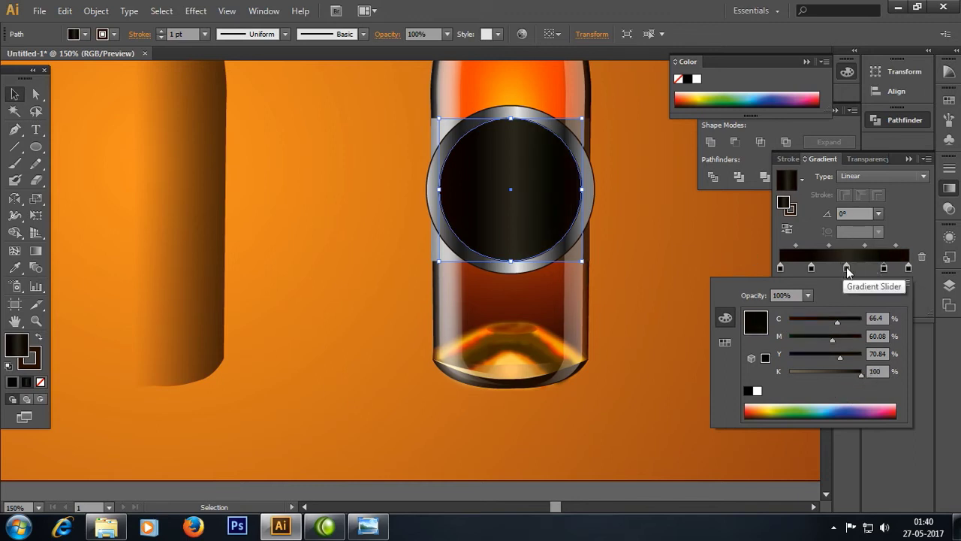
click(884, 268)
drag(884, 268, 877, 268)
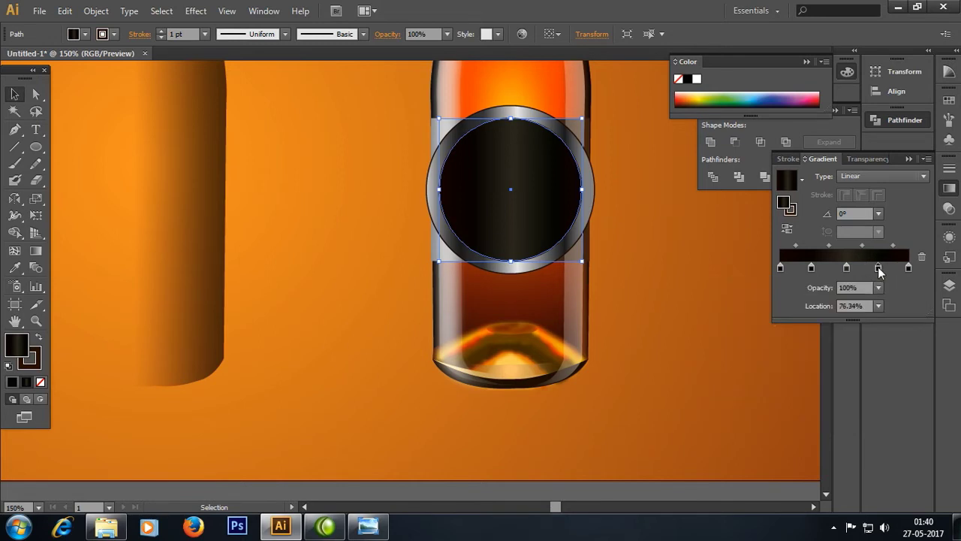
Step: Lighten the right-end stop to 78% black and the leftmost stop to 72% black
double_click(909, 268)
mouse_move(858, 376)
mouse_down()
mouse_move(845, 374)
mouse_move(854, 357)
mouse_move(844, 373)
mouse_move(852, 374)
mouse_up()
double_click(781, 268)
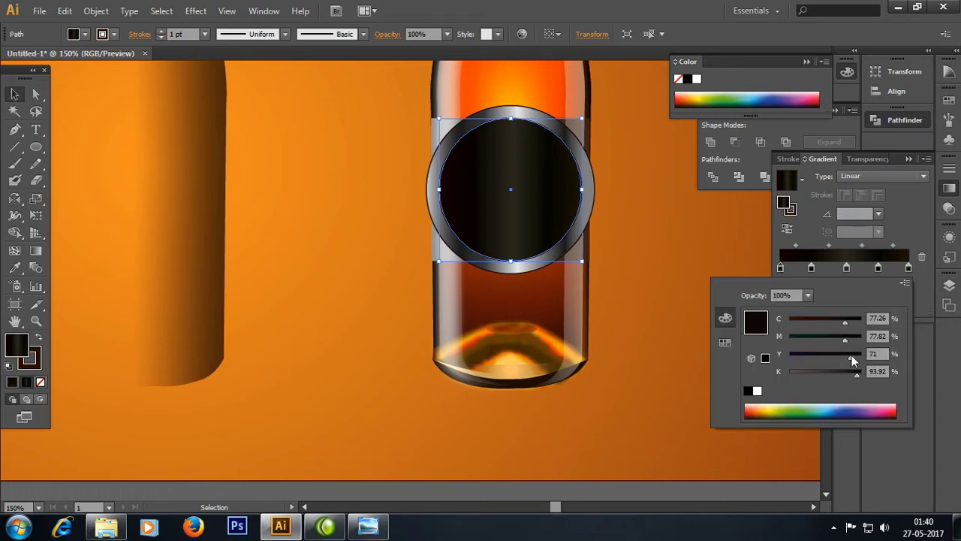
drag(857, 372, 842, 374)
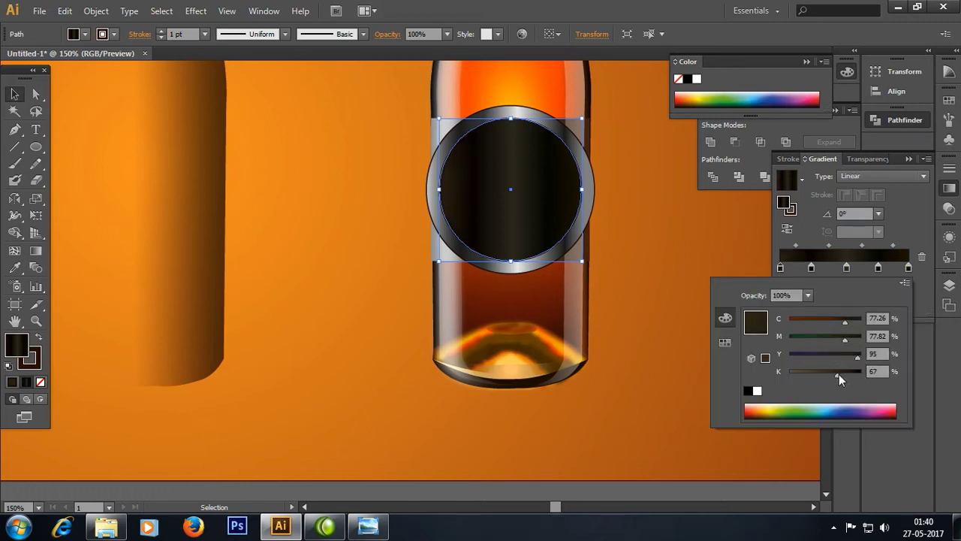
click(813, 266)
Step: Shift the gradient midpoints and stops to form subtle lighter vertical streaks
mouse_move(796, 245)
mouse_down()
mouse_move(820, 245)
mouse_move(817, 266)
mouse_move(797, 245)
mouse_up()
click(824, 246)
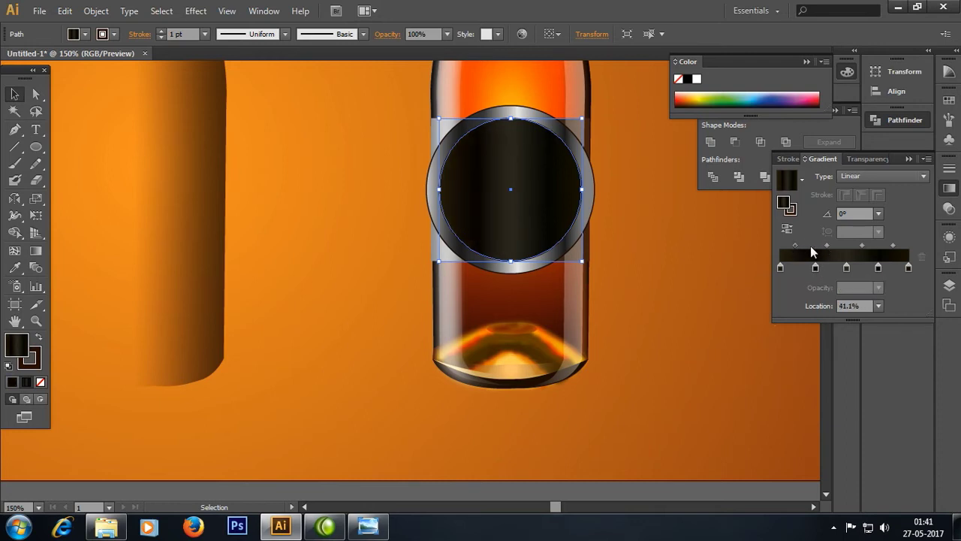
drag(849, 267, 887, 248)
click(826, 245)
mouse_move(869, 245)
mouse_down()
mouse_move(889, 246)
mouse_move(875, 268)
mouse_move(845, 268)
mouse_move(831, 245)
mouse_up()
mouse_move(809, 271)
mouse_down()
mouse_move(801, 268)
mouse_move(885, 272)
mouse_up()
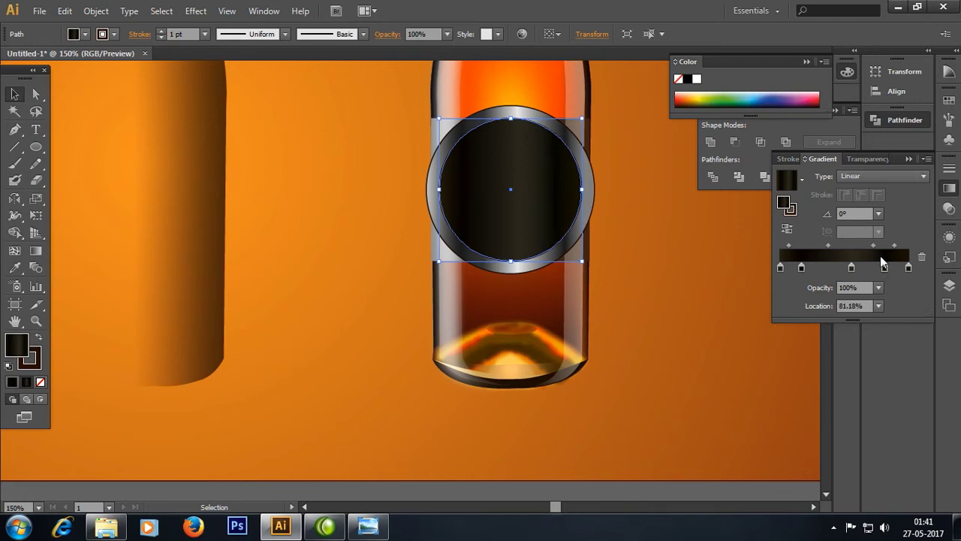
click(662, 256)
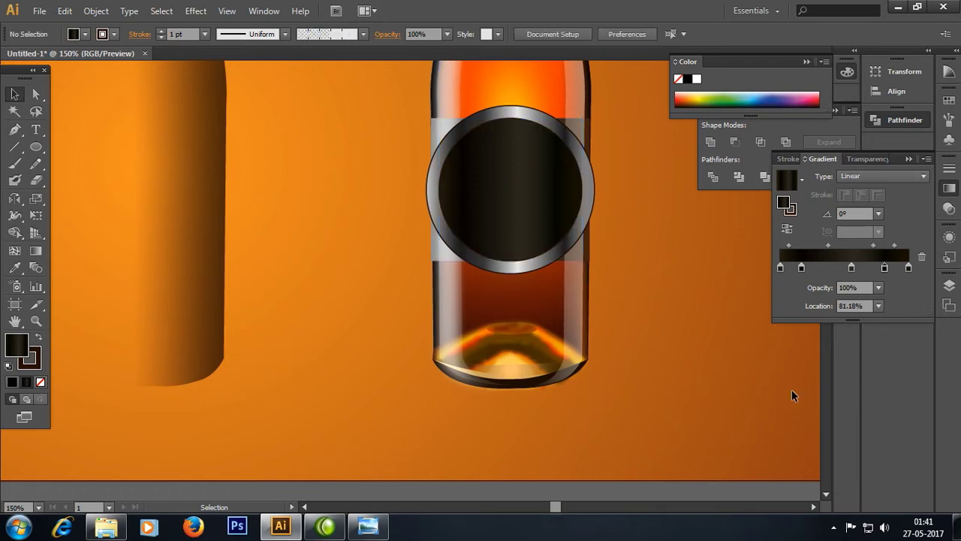
Step: Open wine bottle.ai from Explorer, ignore the missing-link warning, and maximize the window
click(899, 7)
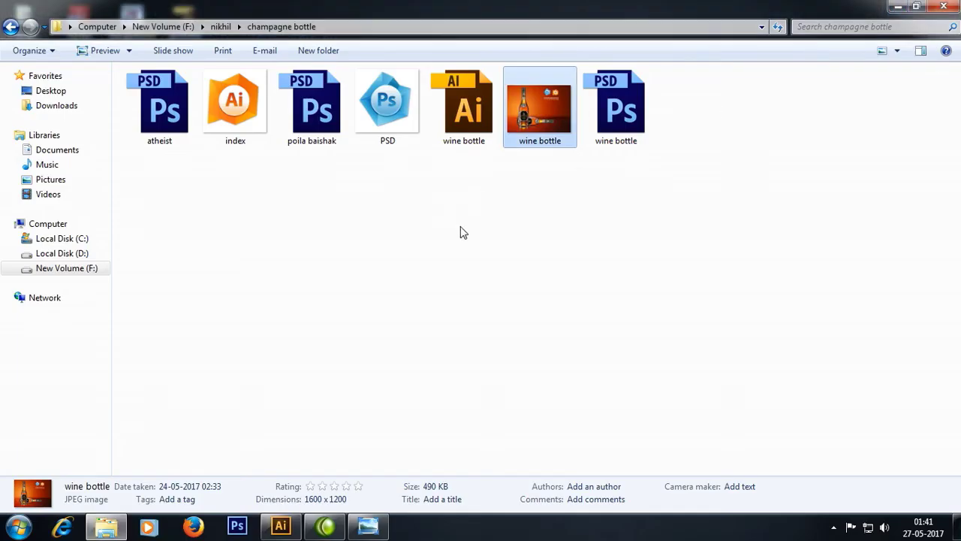
double_click(463, 105)
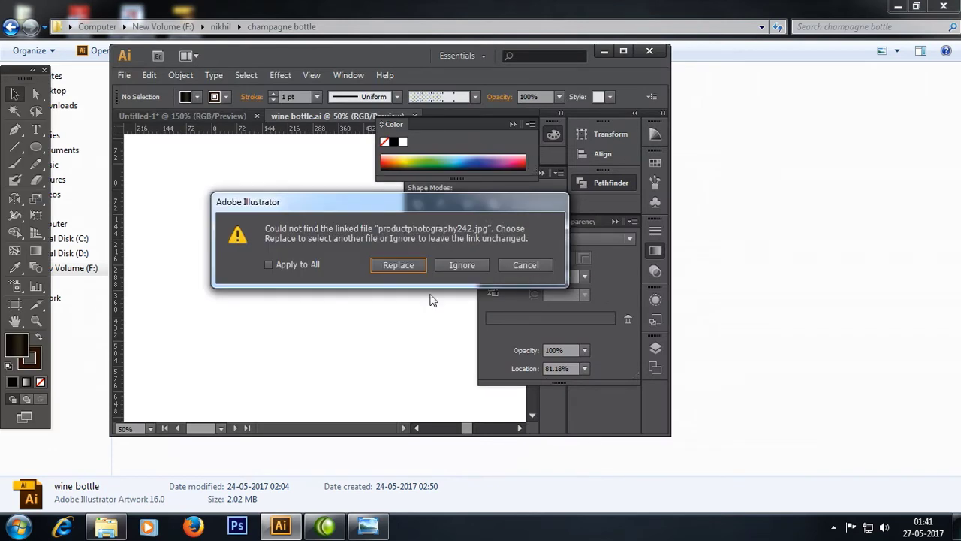
click(458, 268)
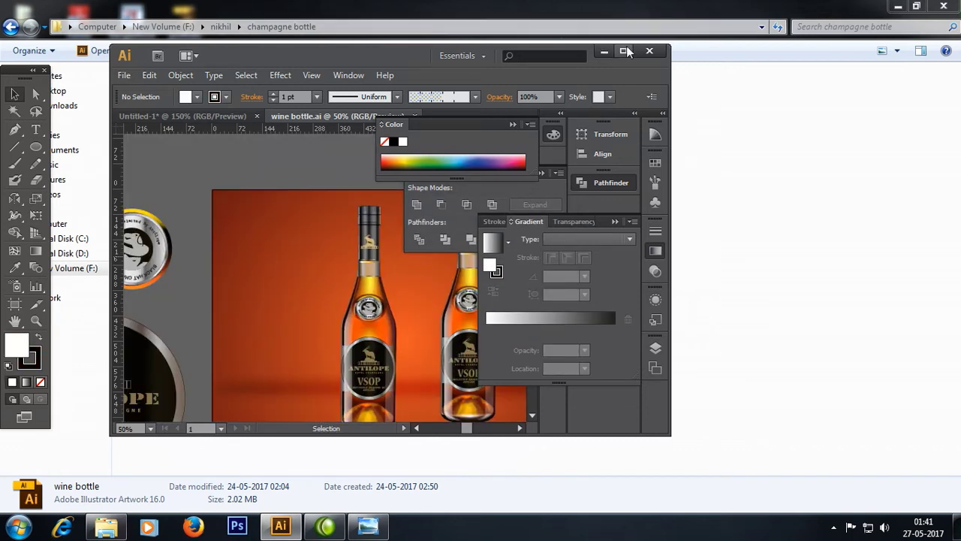
click(628, 50)
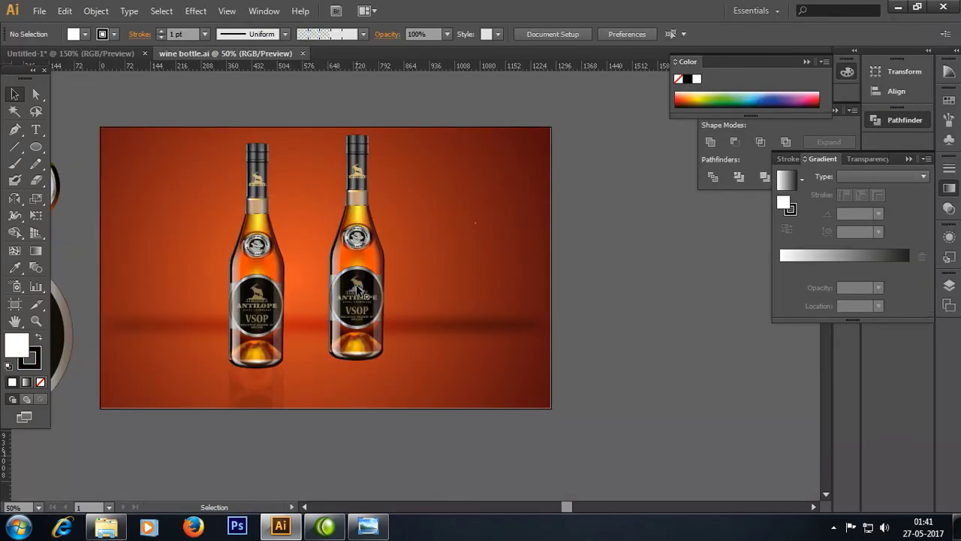
Step: Ungroup the right bottle and move its round ANTILOPE label beside the artboard
click(269, 280)
drag(269, 284, 369, 282)
right_click(351, 283)
click(392, 366)
click(370, 282)
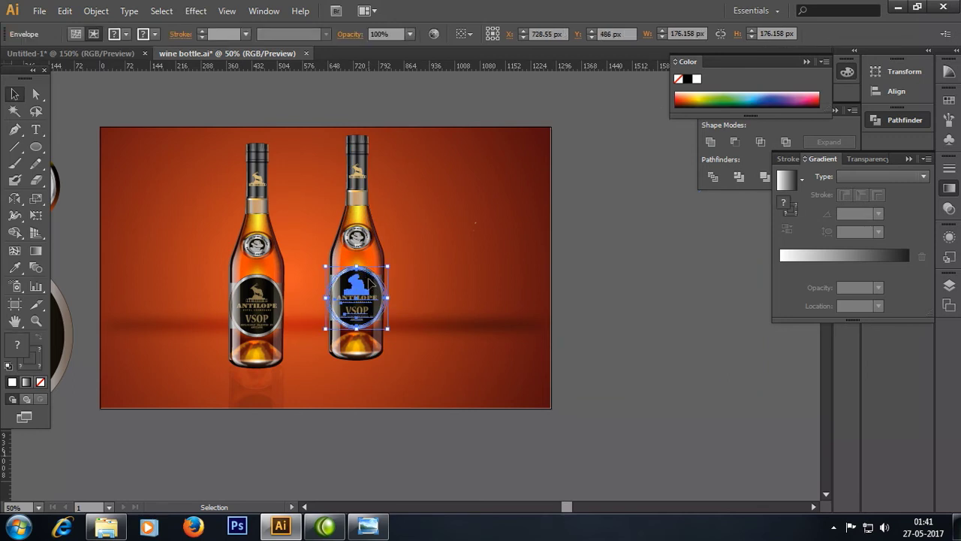
drag(368, 281, 636, 242)
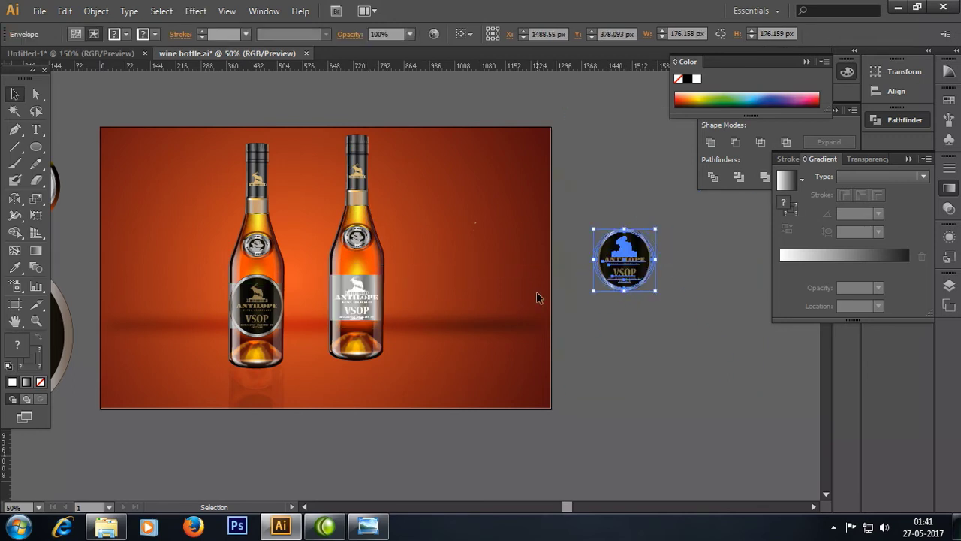
click(541, 440)
Step: Select the whole large ANTILOPE label group, then return to the Untitled-1 document
scroll(555, 388, up, 1)
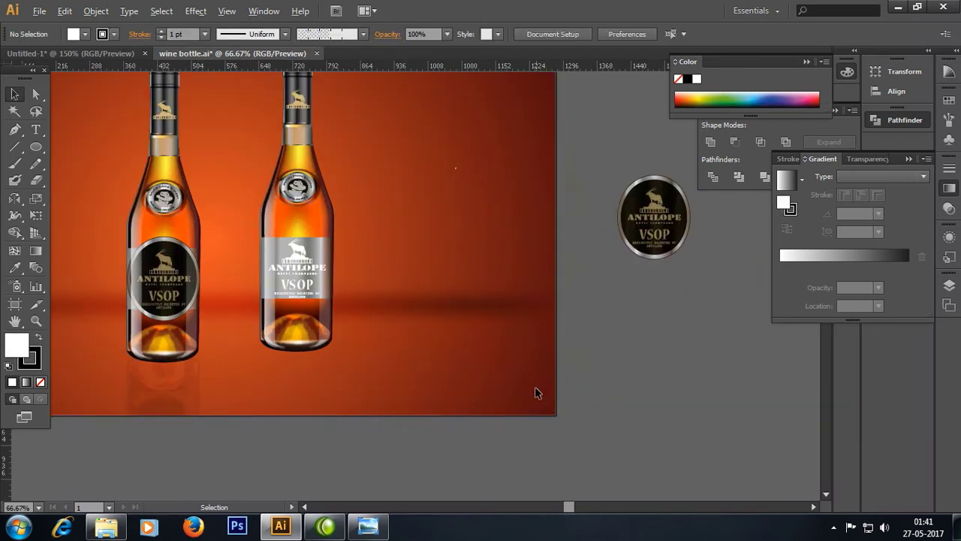
scroll(560, 387, down, 2)
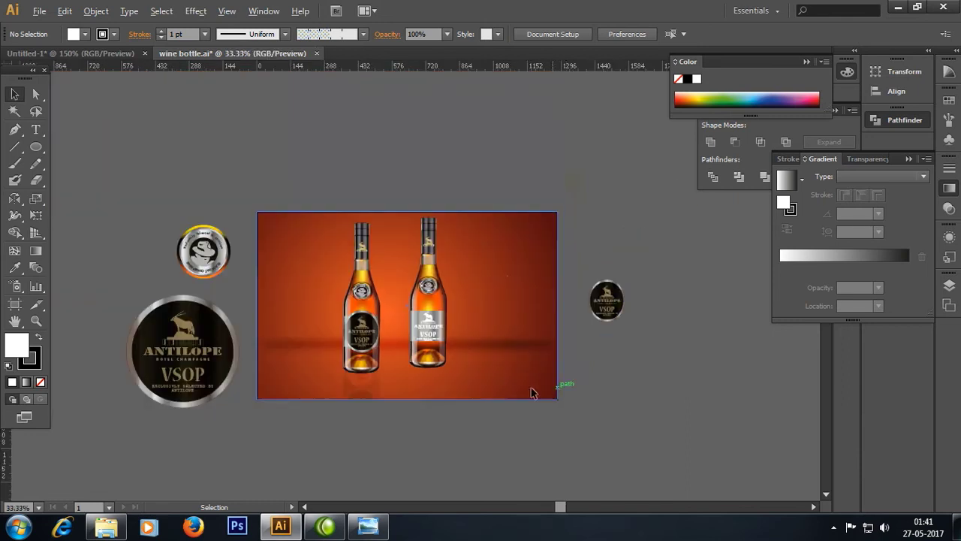
click(229, 335)
scroll(231, 336, up, 1)
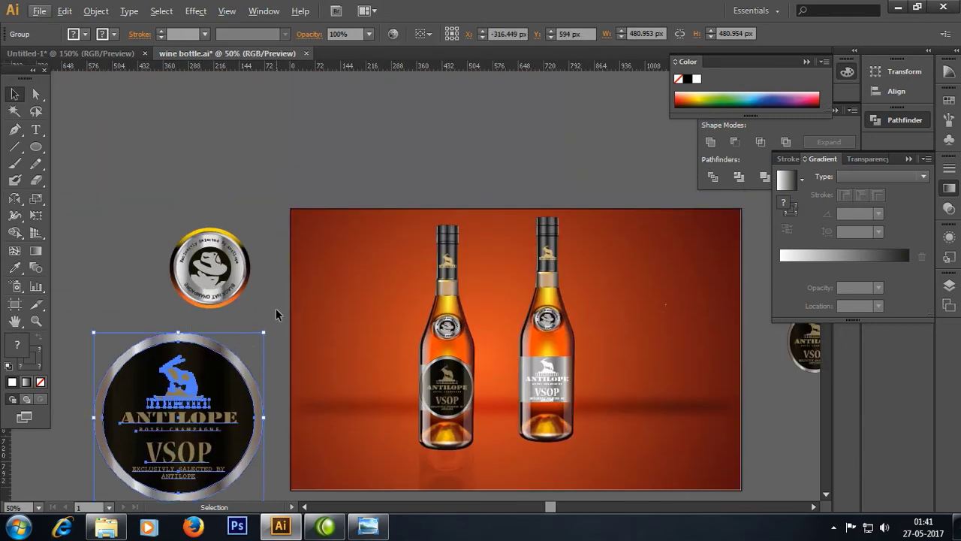
scroll(276, 308, up, 1)
scroll(274, 331, up, 2)
scroll(500, 155, down, 3)
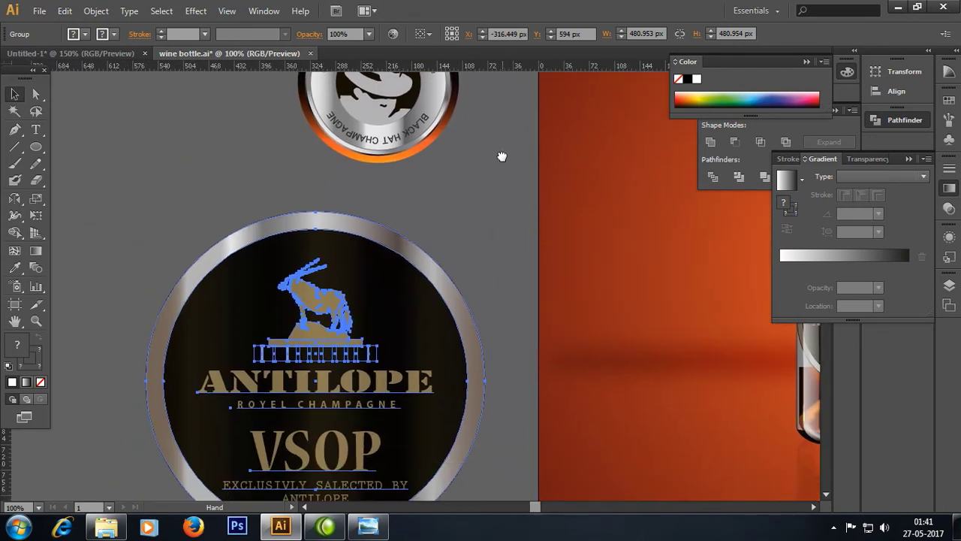
scroll(415, 243, right, 1)
scroll(422, 246, up, 2)
scroll(448, 228, down, 1)
drag(472, 232, 559, 169)
click(462, 204)
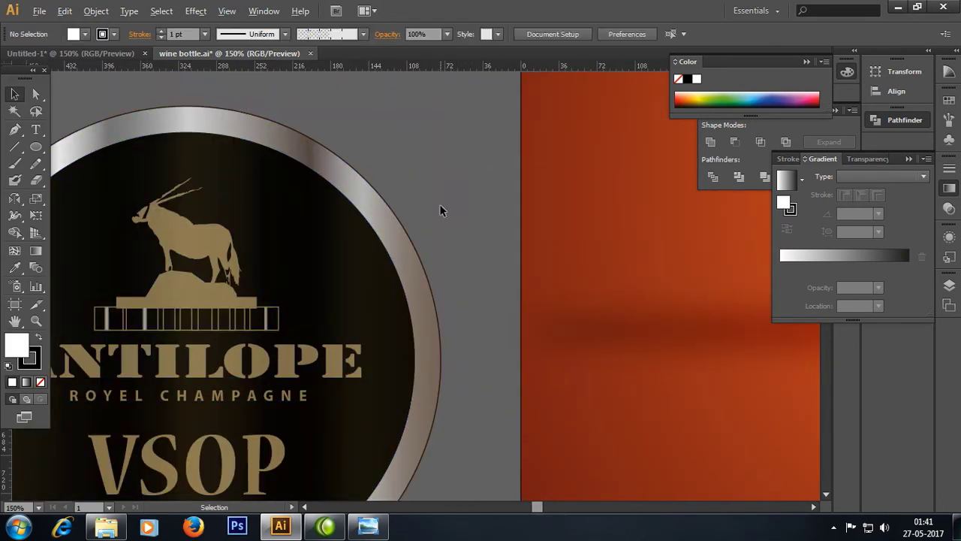
scroll(443, 210, down, 1)
drag(420, 217, 447, 216)
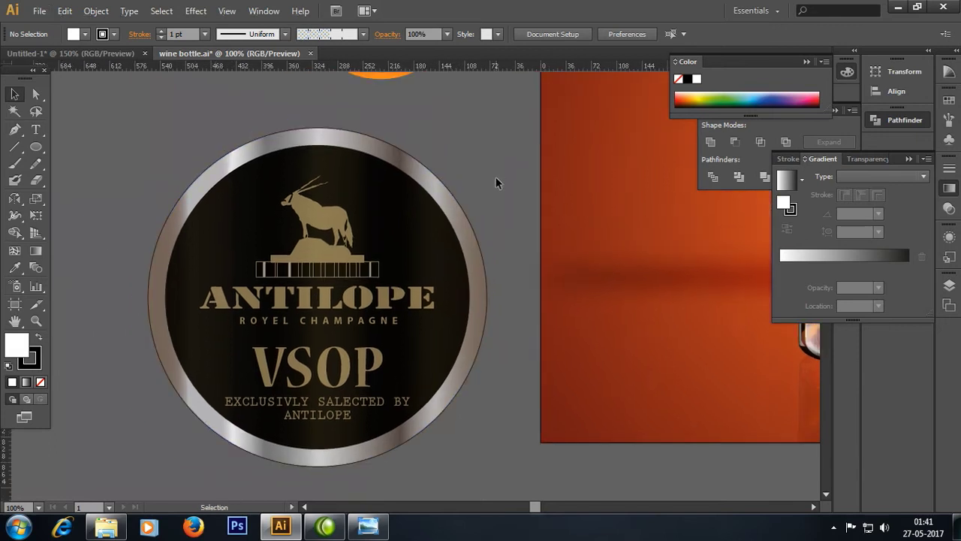
drag(496, 176, 425, 248)
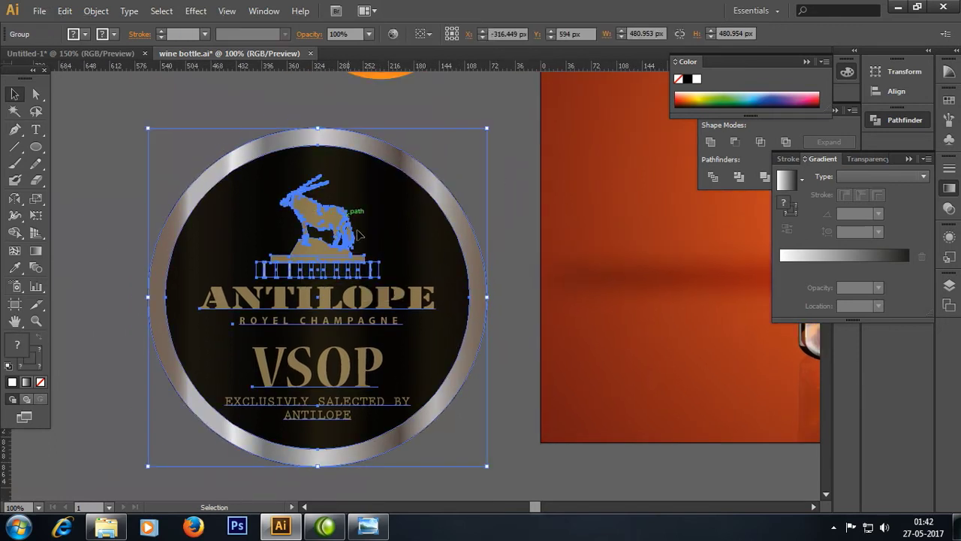
click(104, 54)
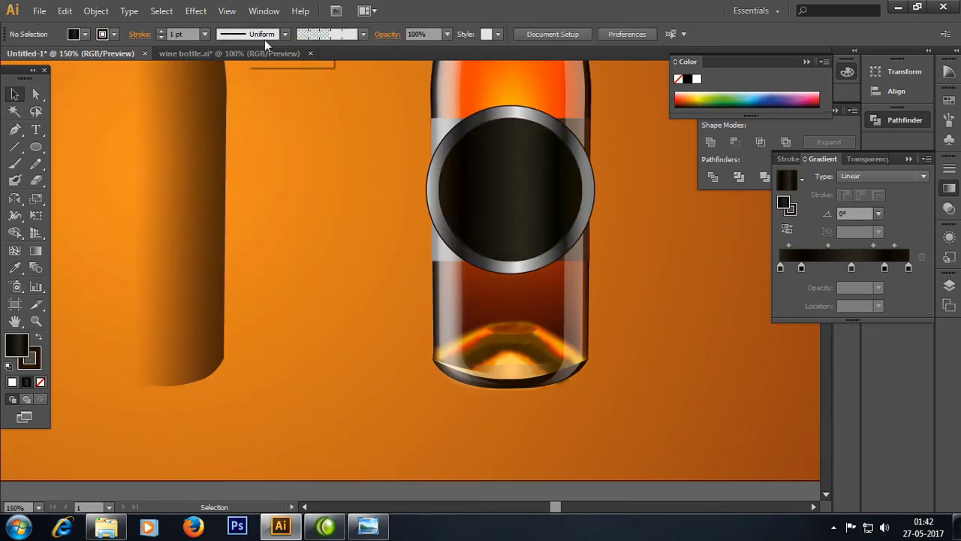
Step: Drag the large ANTILOPE VSOP label group into Untitled-1 and position it beside the bottle
click(248, 54)
drag(319, 277, 114, 78)
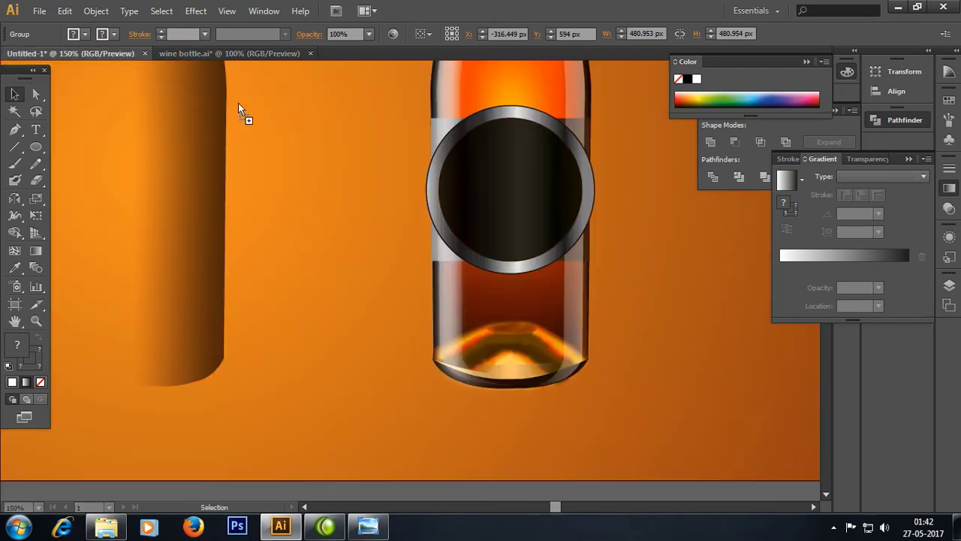
drag(114, 78, 501, 318)
click(646, 258)
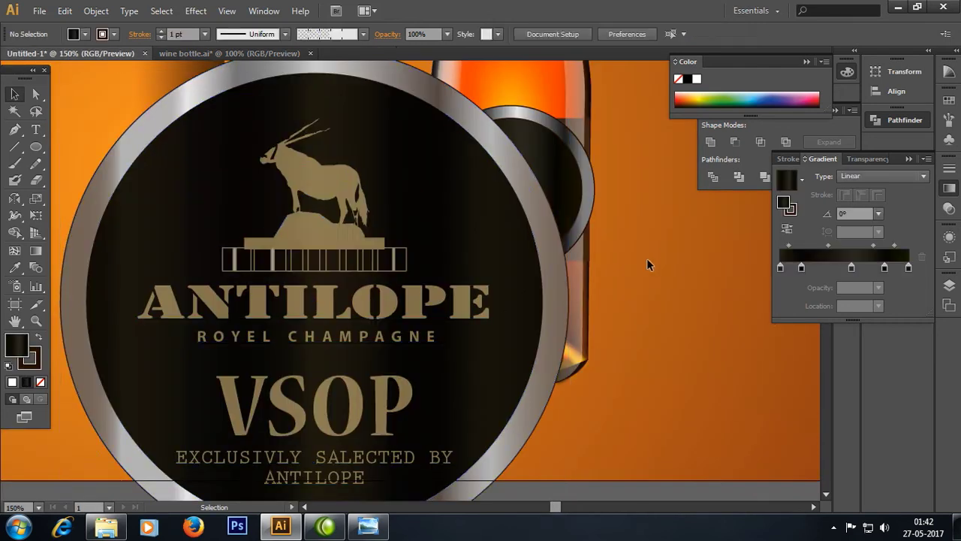
drag(463, 290, 365, 317)
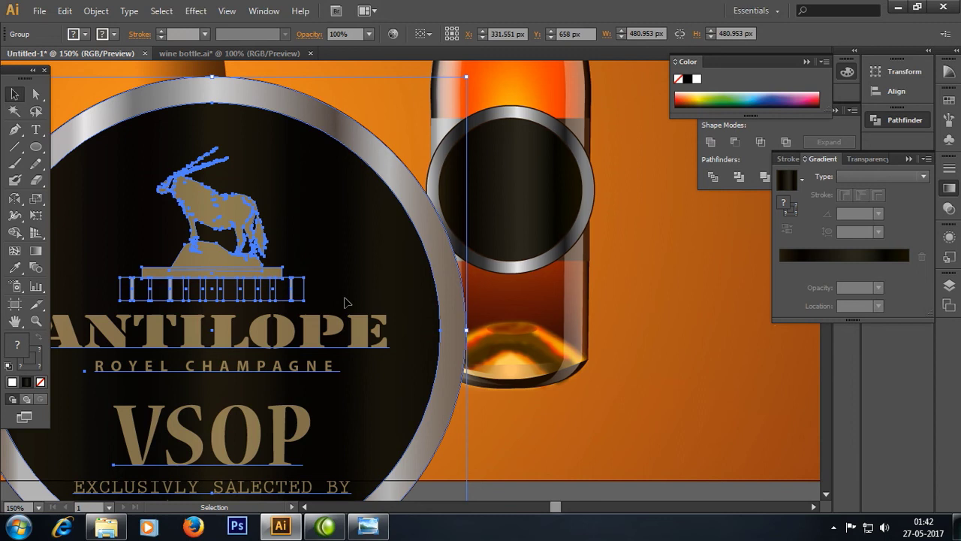
Step: Add a stop to the neck circle's gradient and adjust two midpoints
click(538, 192)
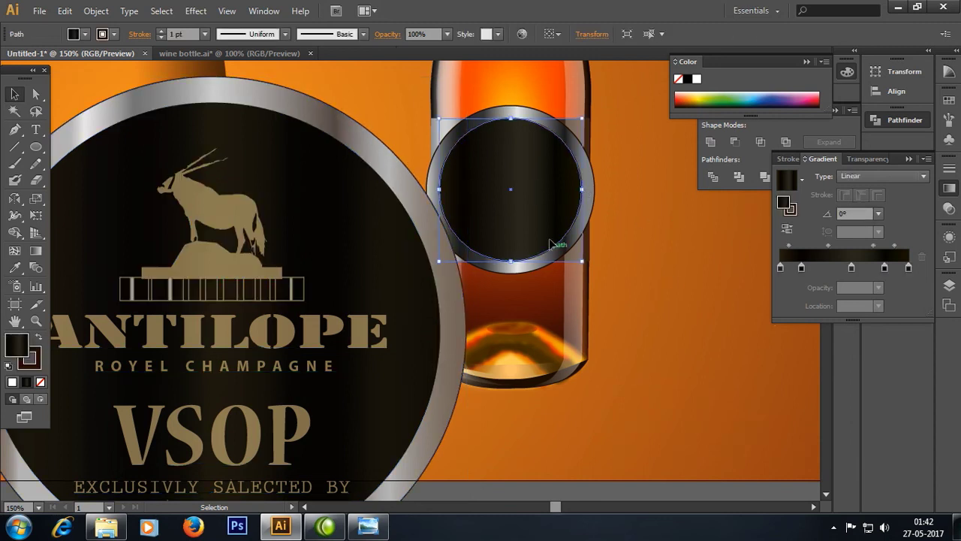
scroll(633, 243, down, 1)
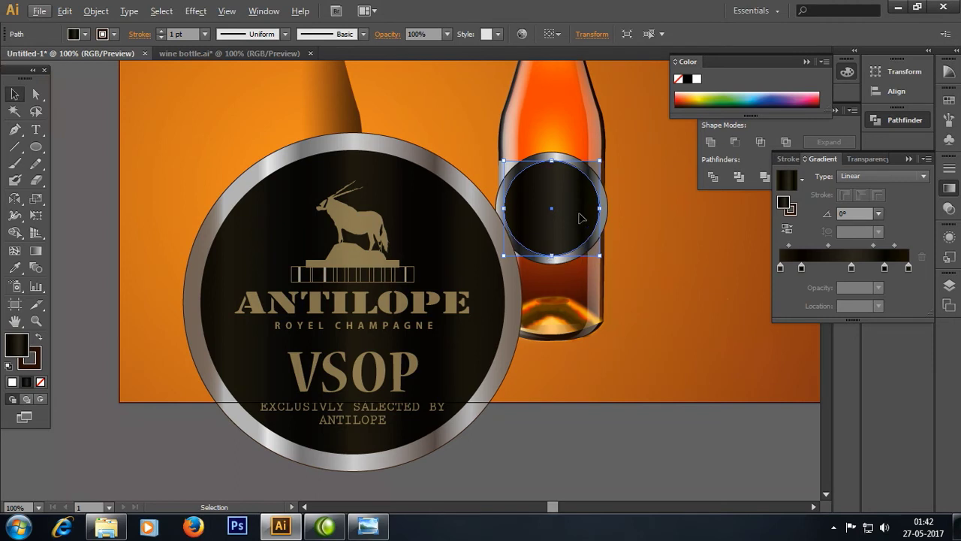
click(851, 266)
mouse_move(826, 245)
mouse_down()
mouse_move(817, 245)
mouse_move(877, 244)
mouse_up()
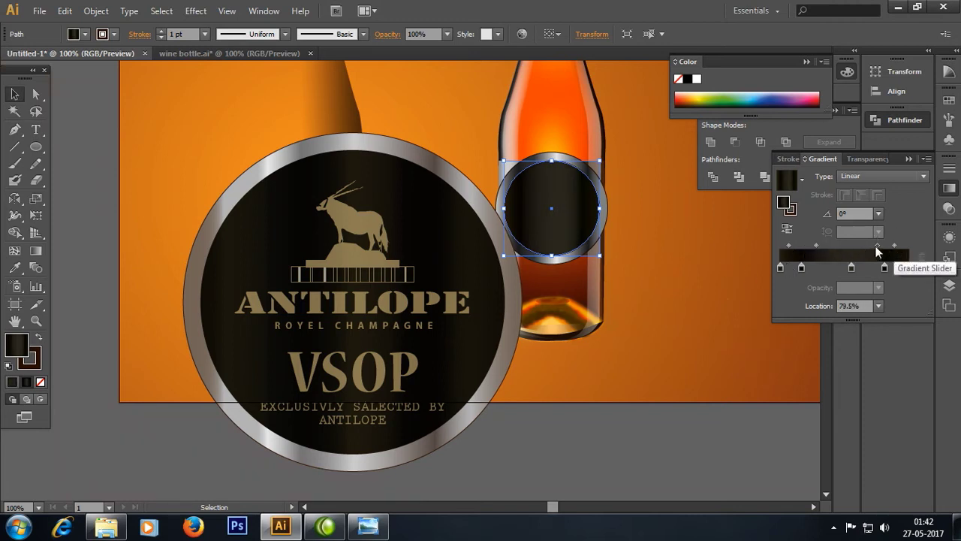
drag(877, 245, 872, 246)
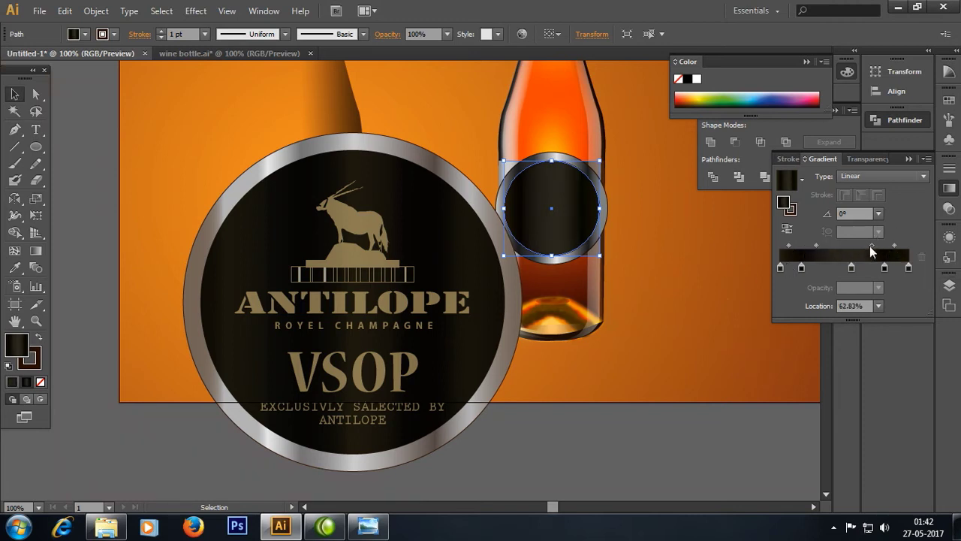
click(663, 237)
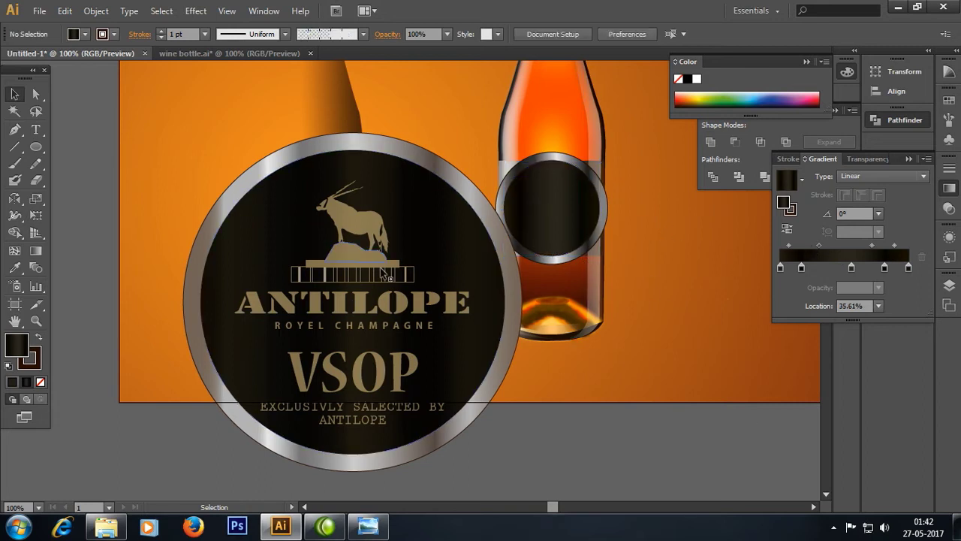
Step: Move the plain dark placeholder circle off the bottle
click(353, 406)
click(605, 458)
click(584, 214)
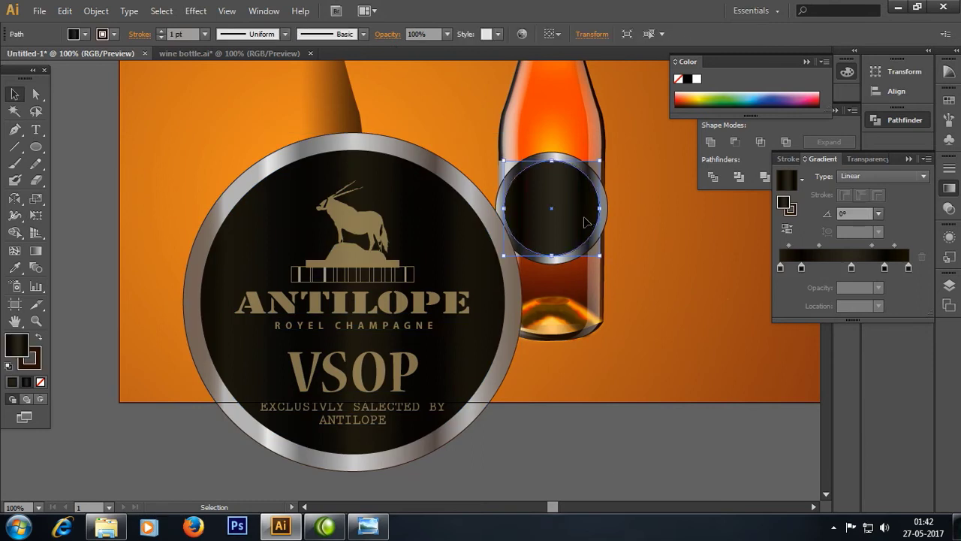
drag(580, 223, 700, 473)
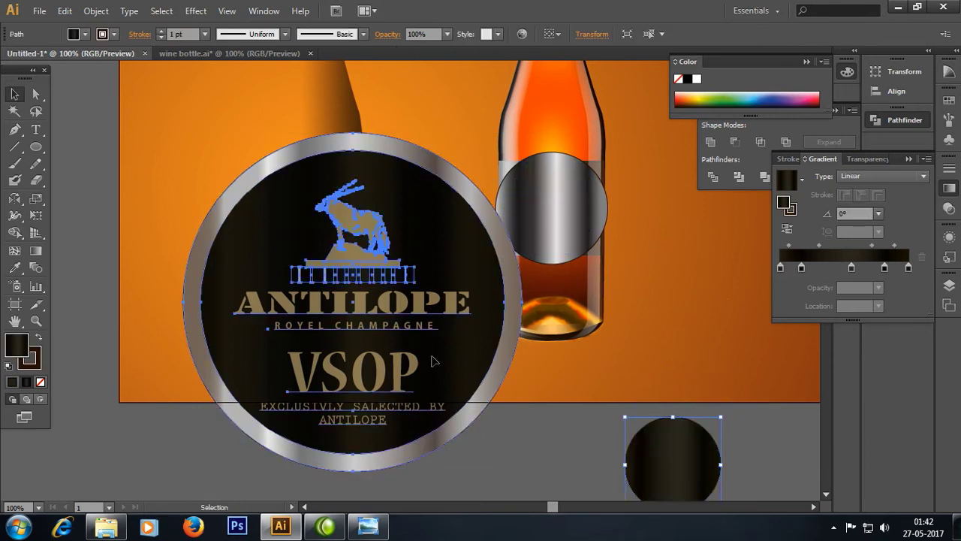
Step: Scale the ANTILOPE label to about 140 px and place it on the bottle
drag(479, 263, 554, 233)
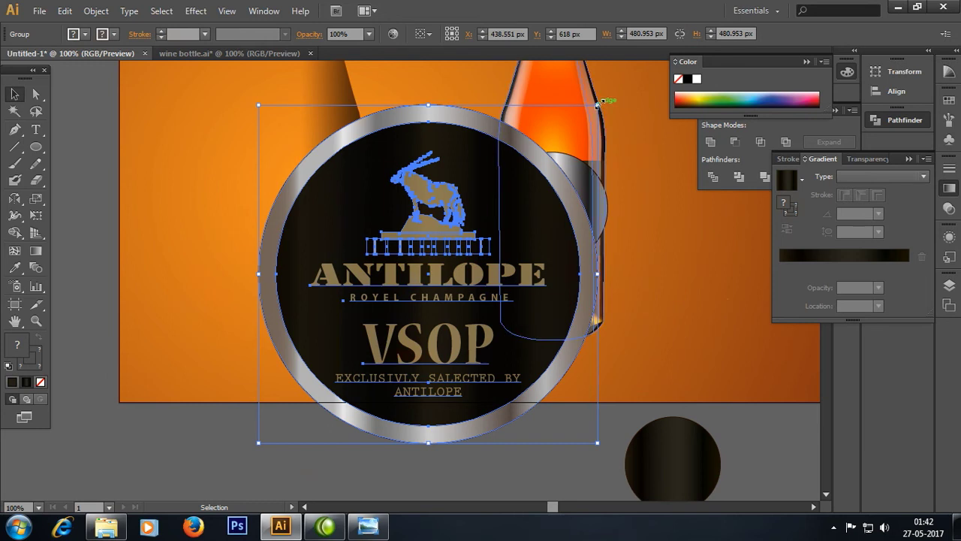
drag(597, 105, 535, 167)
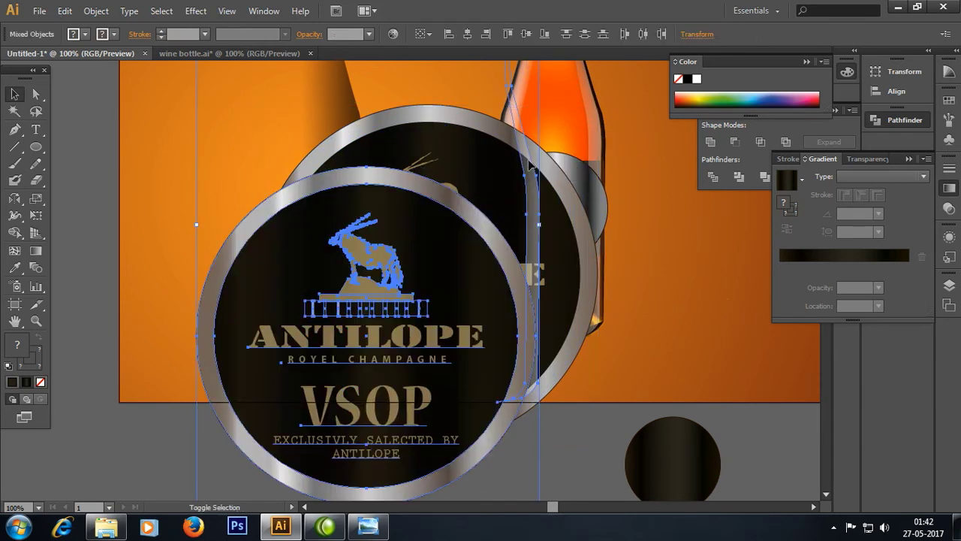
key(ctrl+z)
click(457, 467)
click(541, 315)
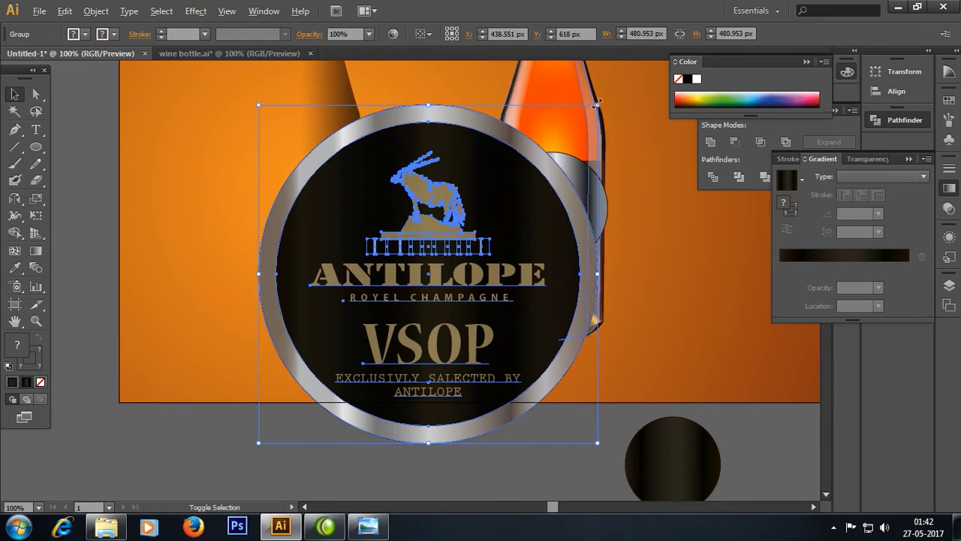
drag(597, 103, 478, 225)
mouse_move(428, 280)
mouse_down()
mouse_move(560, 212)
mouse_move(571, 225)
mouse_up()
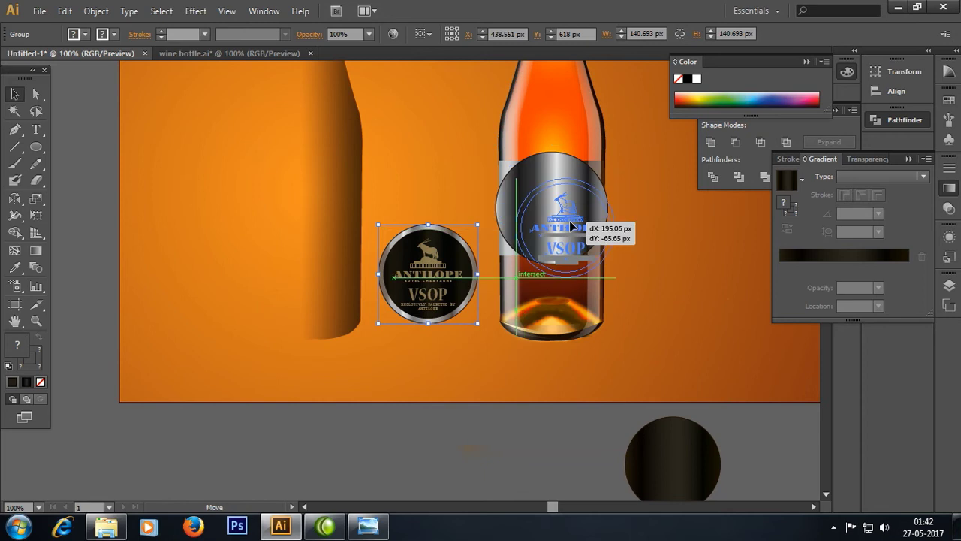
drag(569, 220, 568, 215)
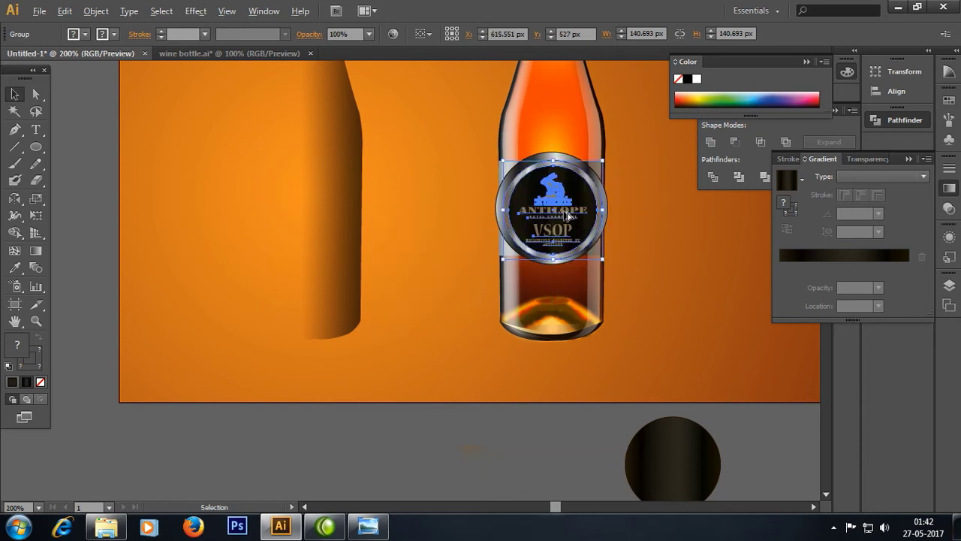
scroll(568, 216, up, 2)
Step: Enlarge the round label group on the bottle
click(649, 199)
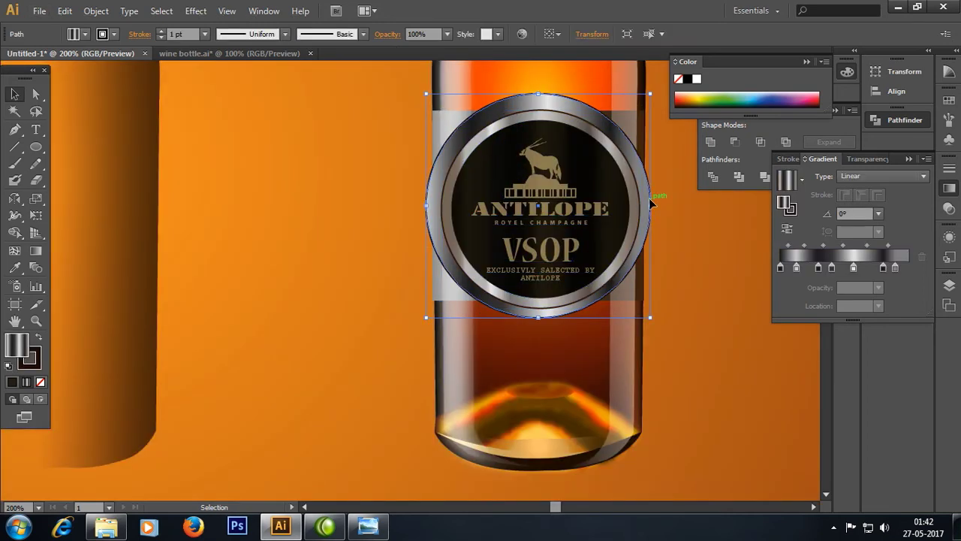
click(579, 148)
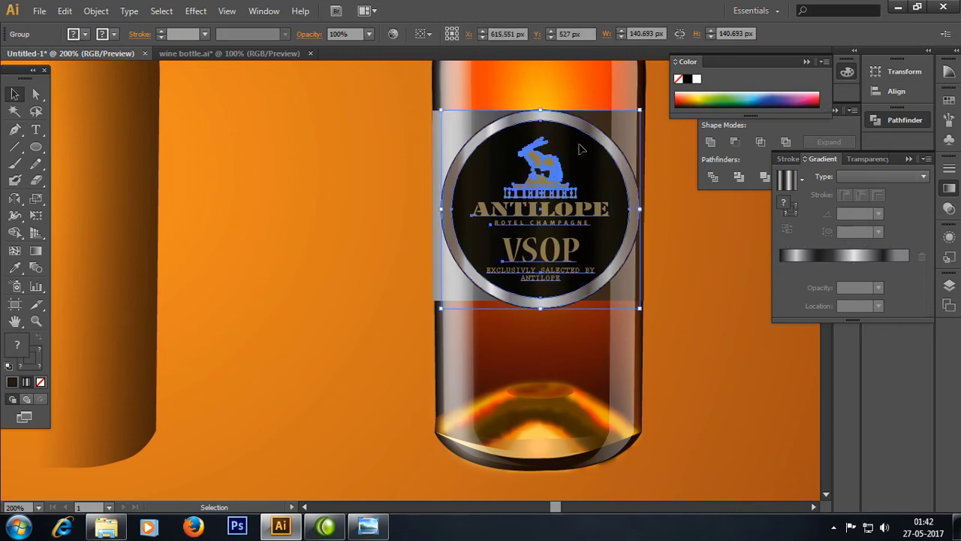
drag(639, 110, 653, 99)
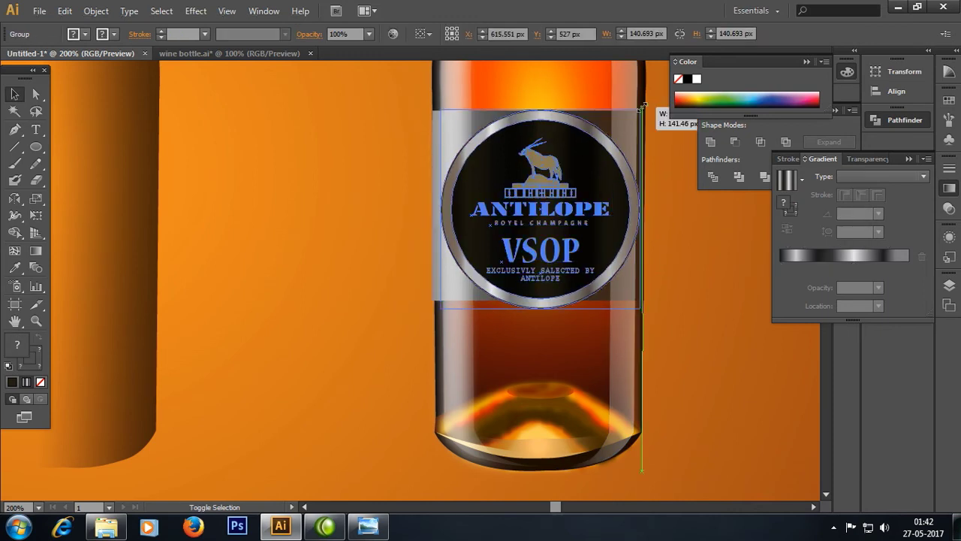
shift+click(455, 127)
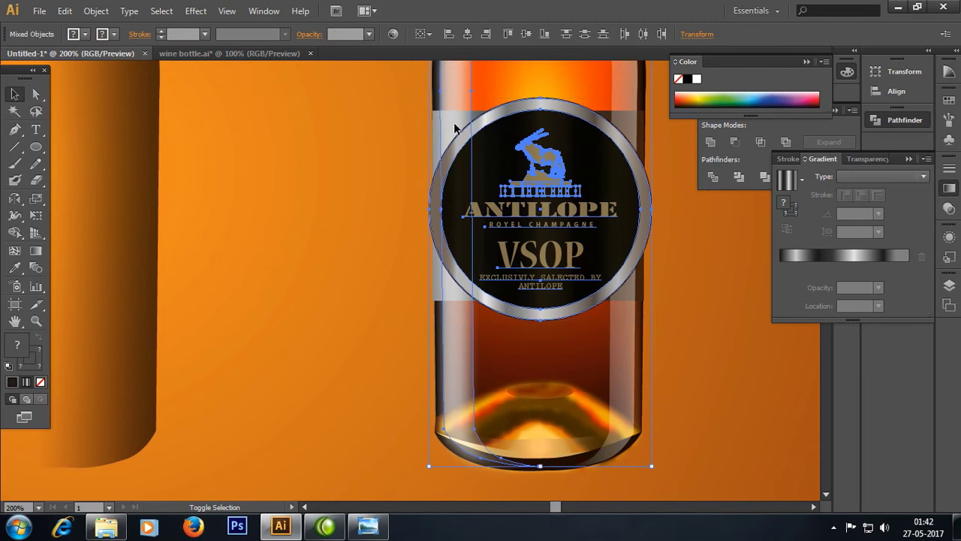
click(691, 153)
Step: Centre the label horizontally on the grey band, then enlarge it to about 158 px
click(617, 147)
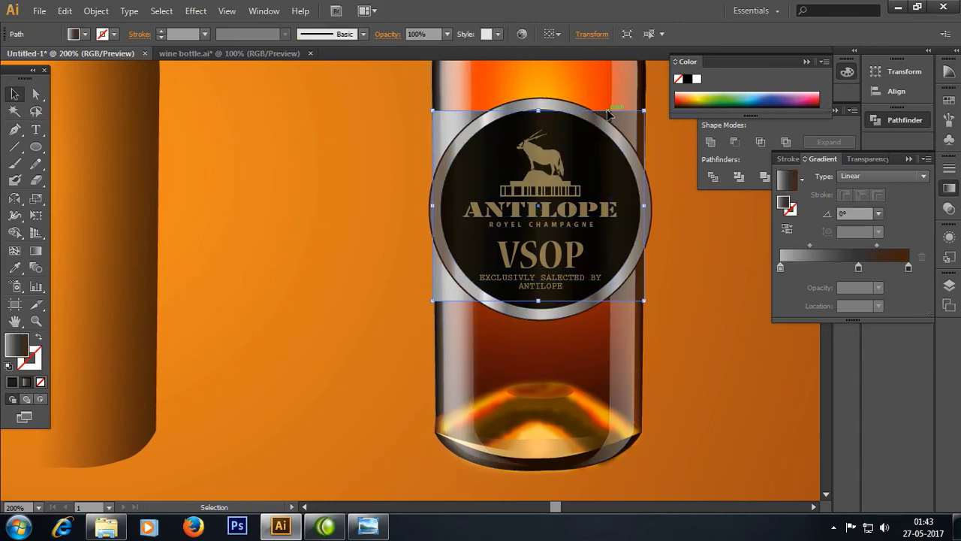
shift+click(617, 148)
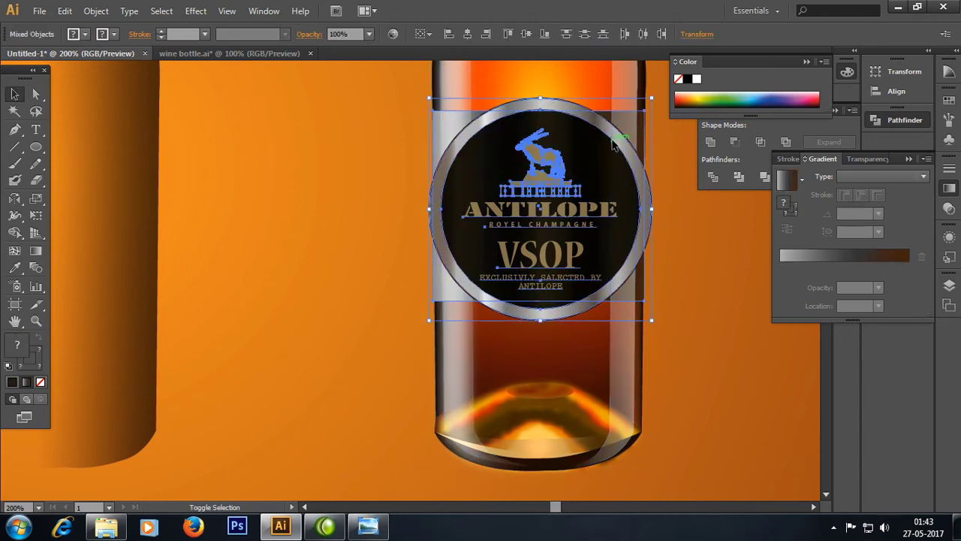
click(468, 34)
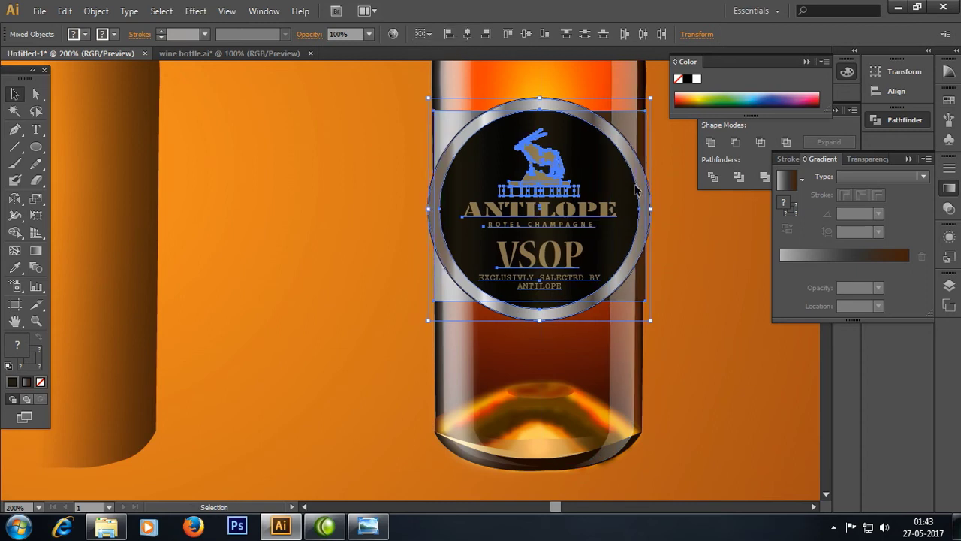
click(710, 383)
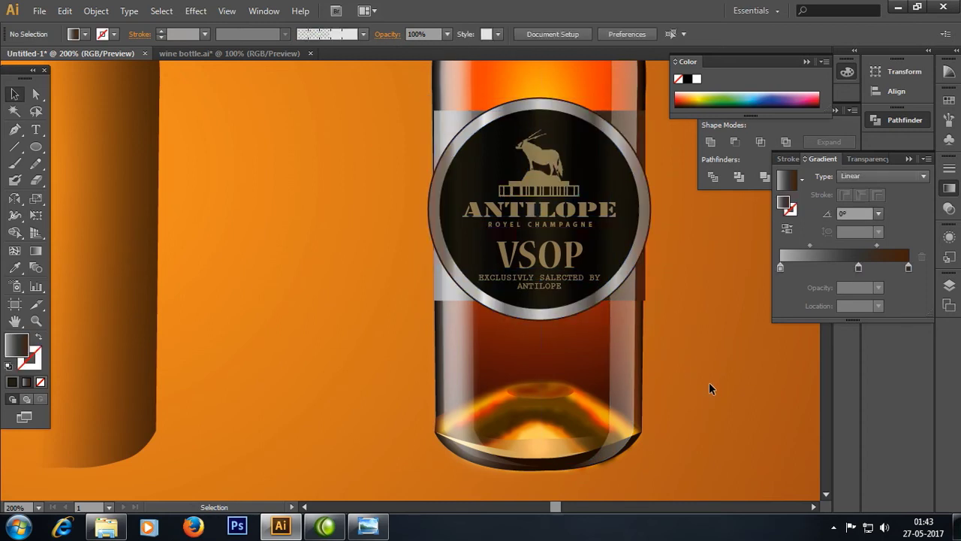
click(621, 149)
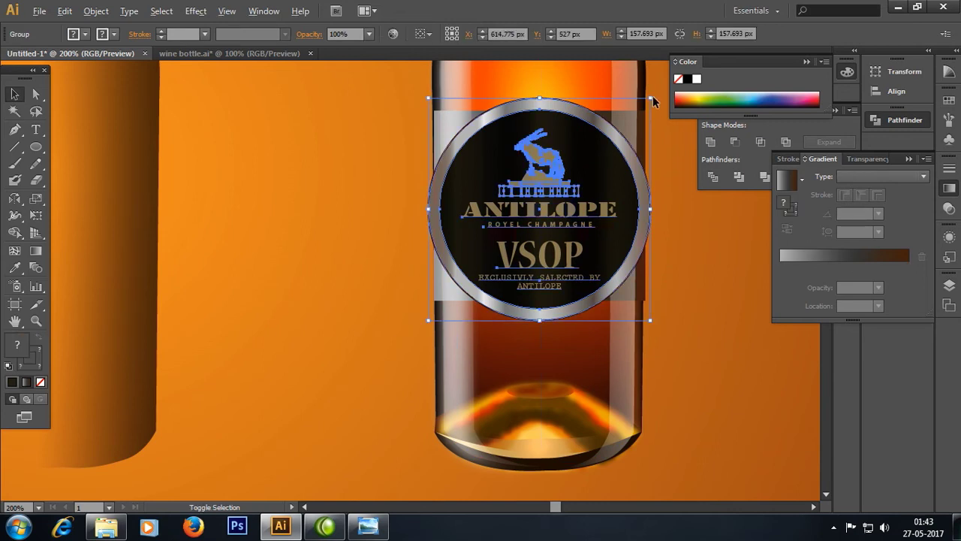
drag(651, 98, 660, 93)
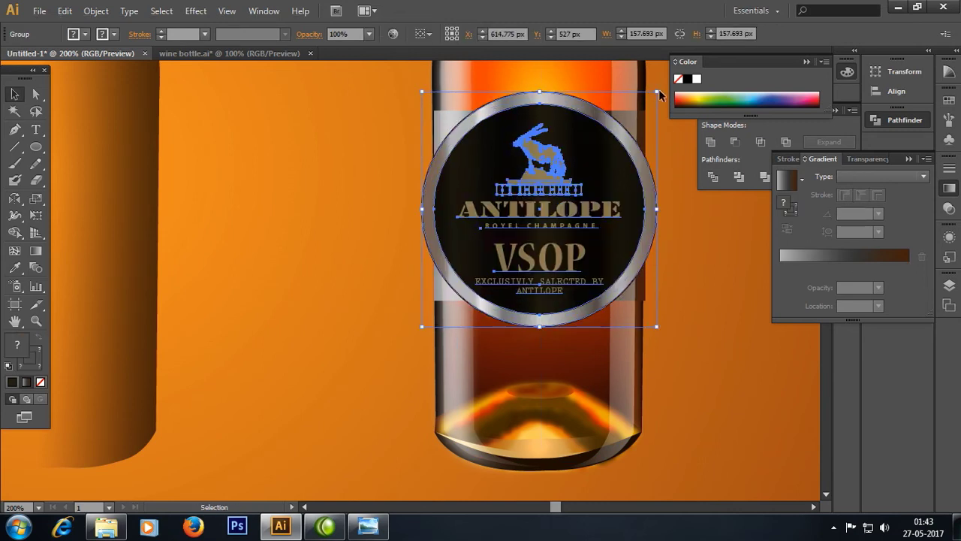
Step: Apply an Envelope Distort mesh of 1 row and 3 columns to the round label
click(96, 11)
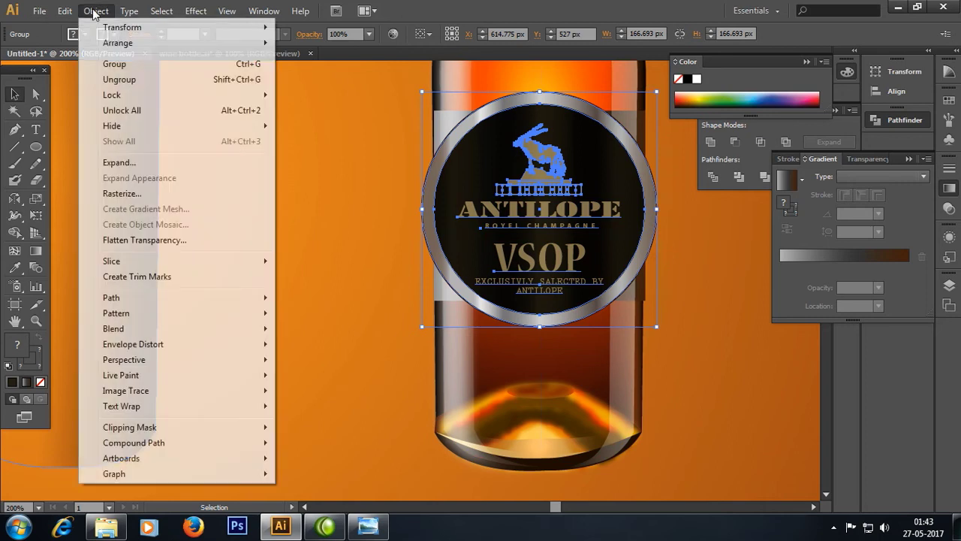
mouse_move(132, 344)
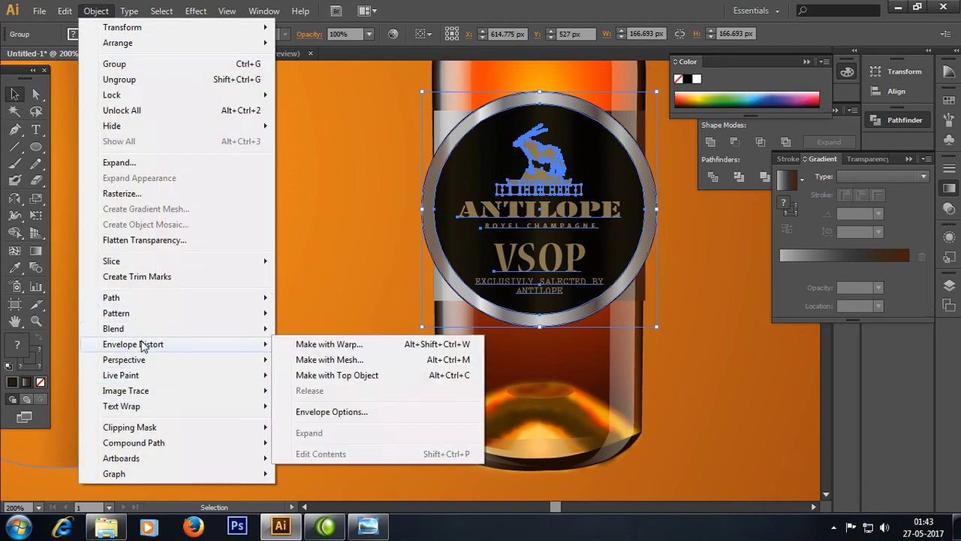
click(373, 367)
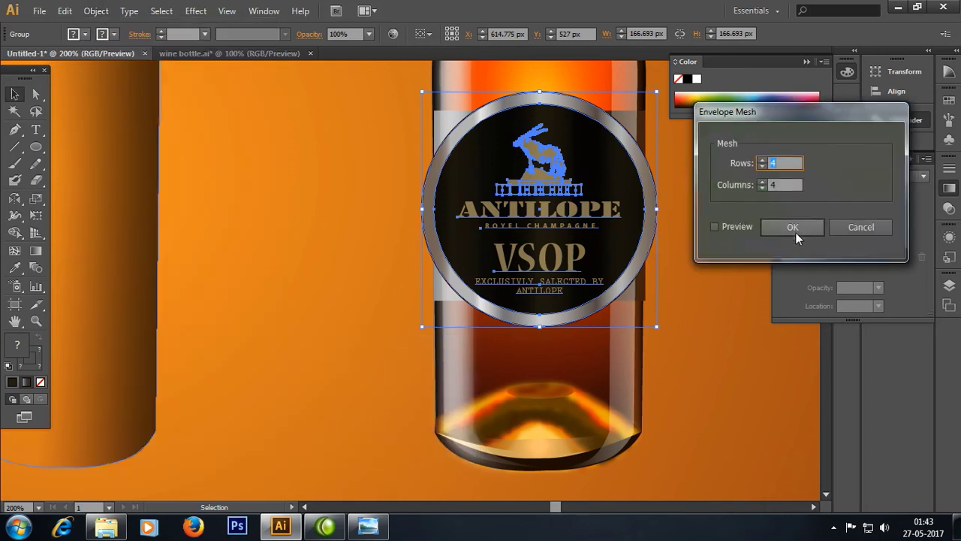
click(737, 226)
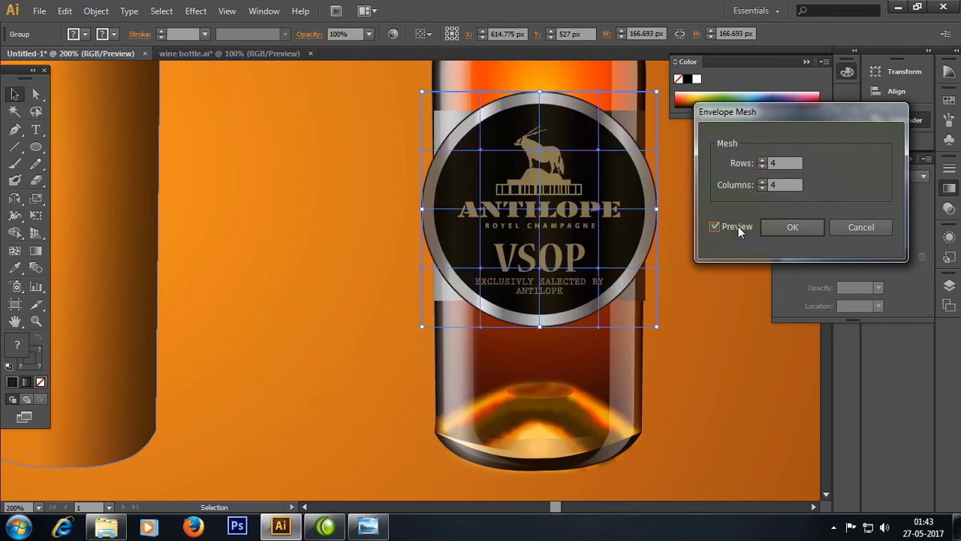
click(762, 160)
click(763, 166)
click(763, 166)
click(762, 166)
click(762, 182)
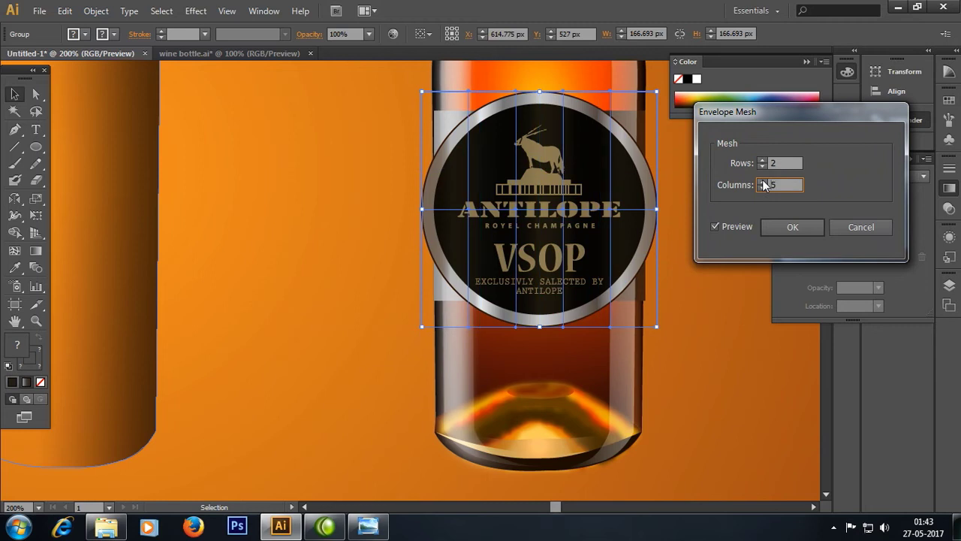
click(762, 188)
click(762, 188)
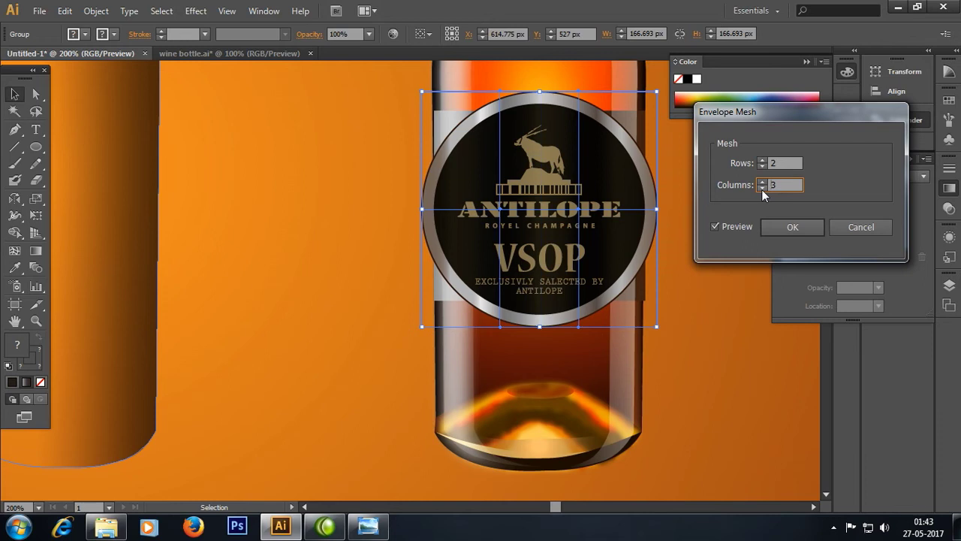
click(762, 160)
click(762, 167)
click(761, 166)
click(804, 227)
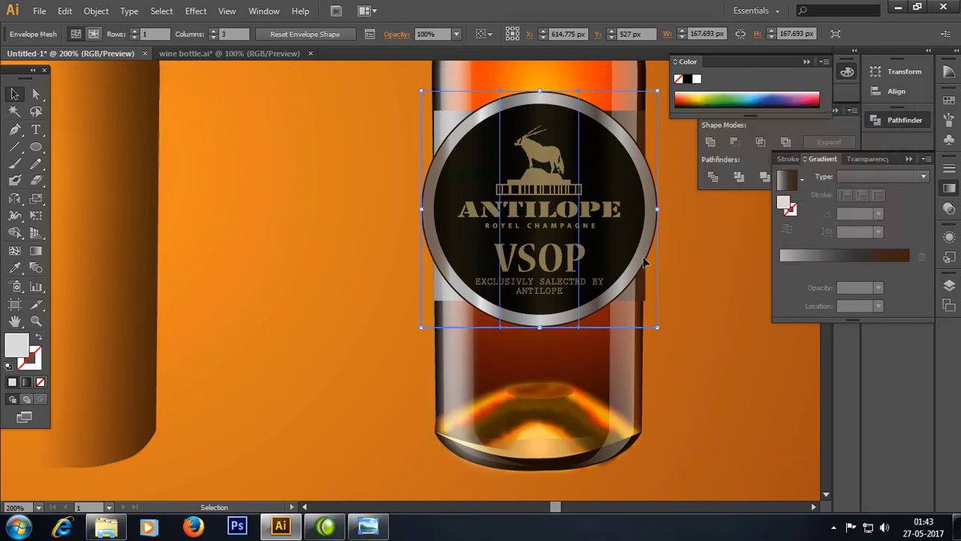
click(35, 94)
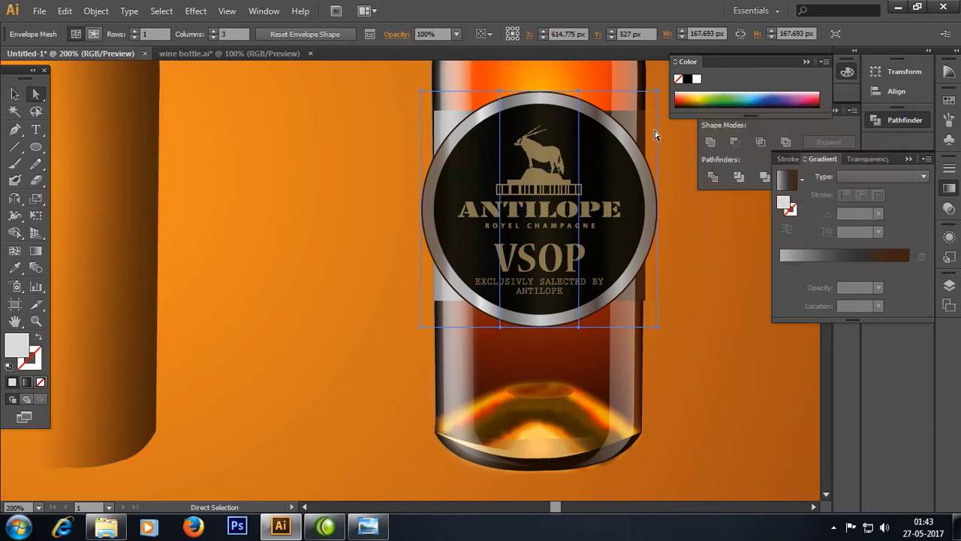
Step: Nudge the mesh's right and left edges inward, narrowing the label to a roughly 150 px oval
click(659, 95)
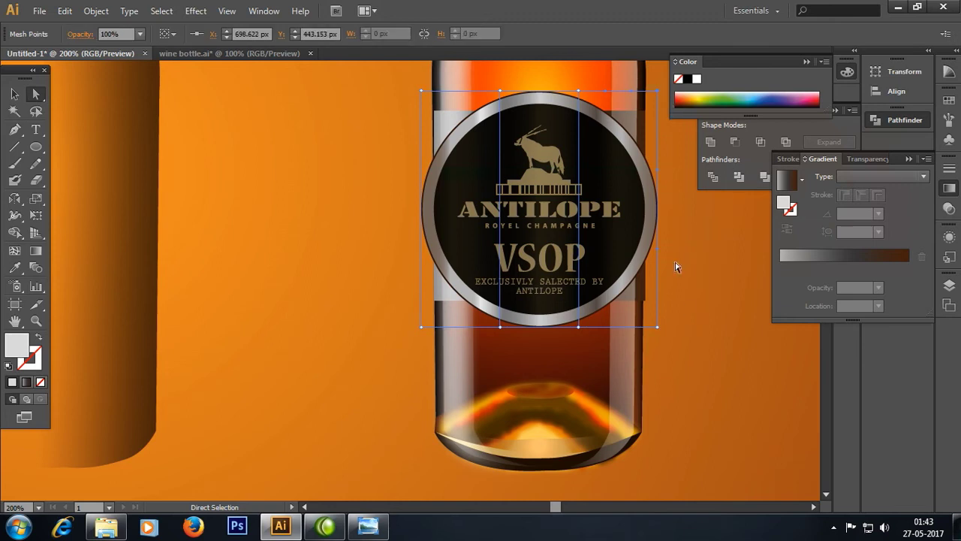
shift+click(659, 328)
key(Left)
key(Left)
key(Left)
key(Left)
key(Left)
key(Left)
key(Left)
key(Left)
key(Left)
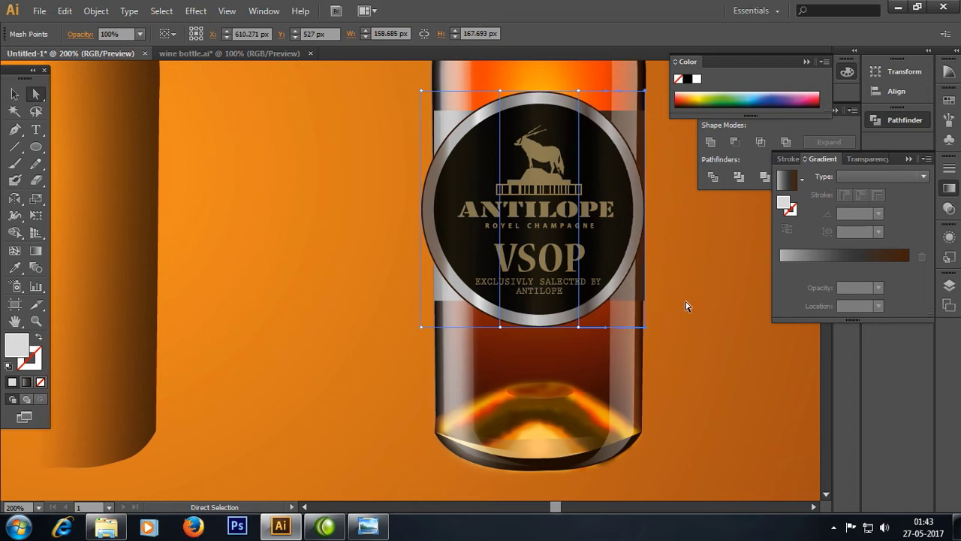
click(421, 91)
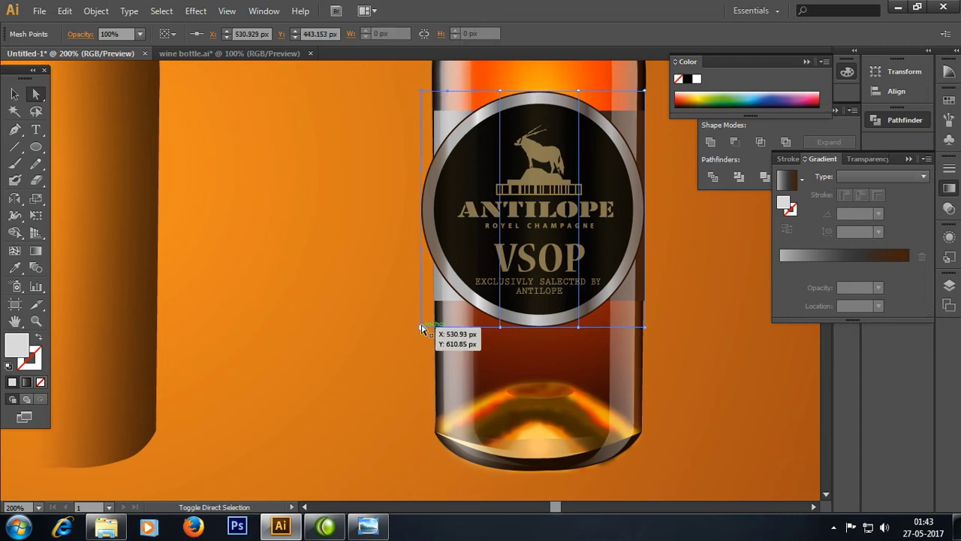
click(545, 336)
key(Right)
key(Right)
key(Right)
key(Right)
key(Right)
key(Right)
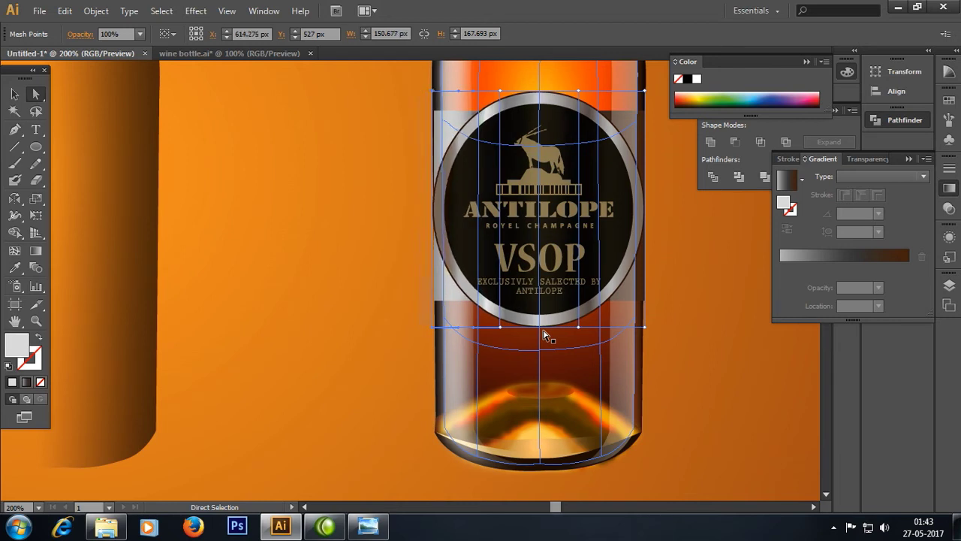
key(Right)
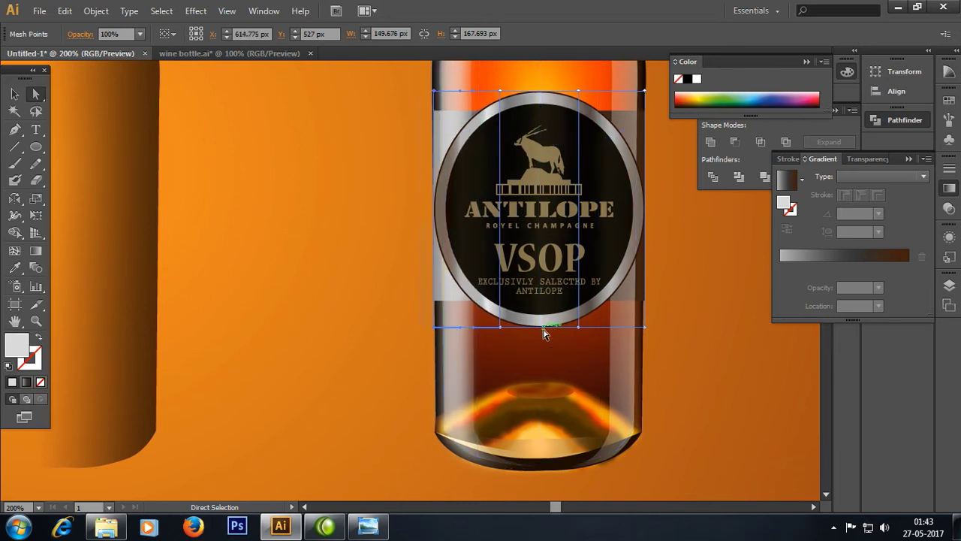
click(15, 93)
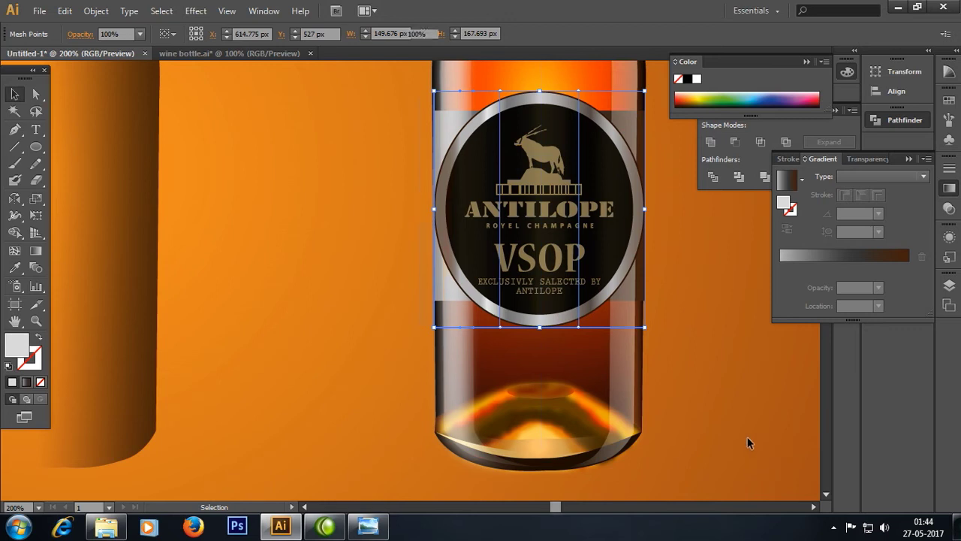
click(696, 404)
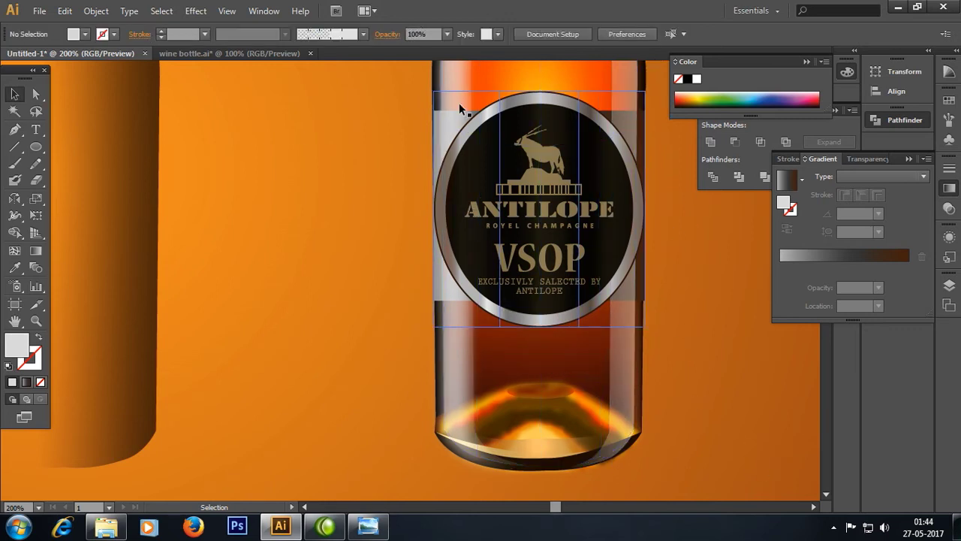
Step: Zoom and pan to frame the whole bottle, then clear the selection
click(457, 75)
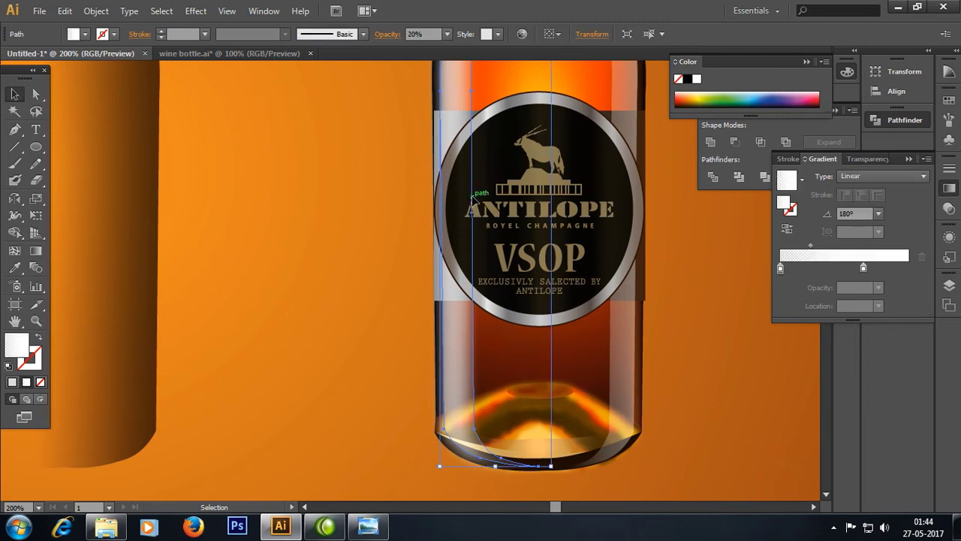
alt+scroll(475, 197, down, 1)
alt+scroll(474, 197, down, 1)
alt+scroll(583, 323, down, 1)
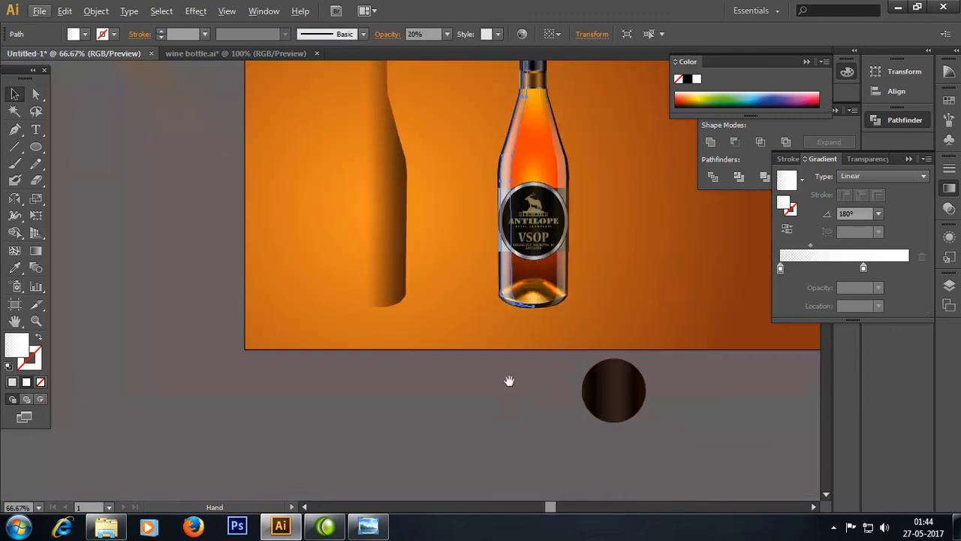
drag(509, 383, 481, 447)
alt+scroll(554, 365, up, 1)
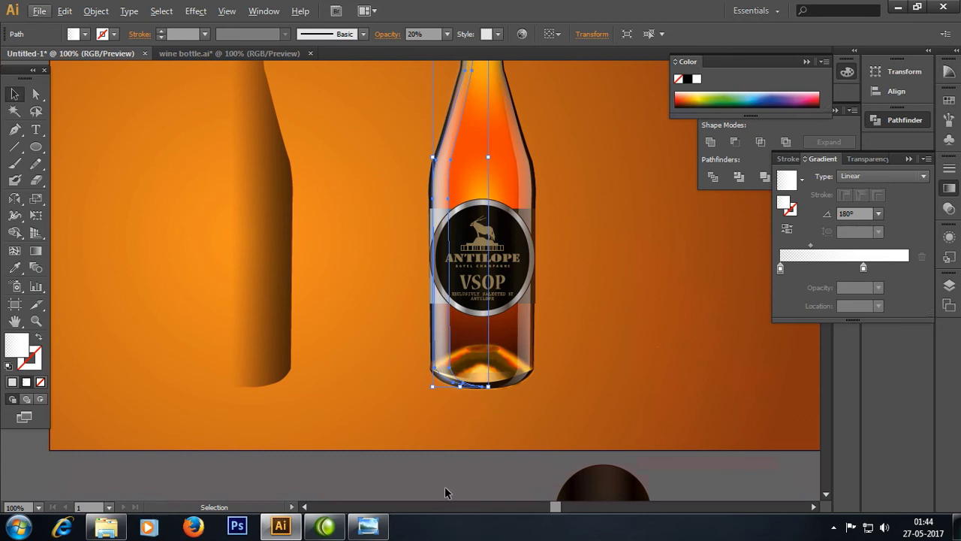
key(ctrl+shift+a)
Step: Click through the bottle's glass paths to select the narrow left highlight strip
shift+click(442, 170)
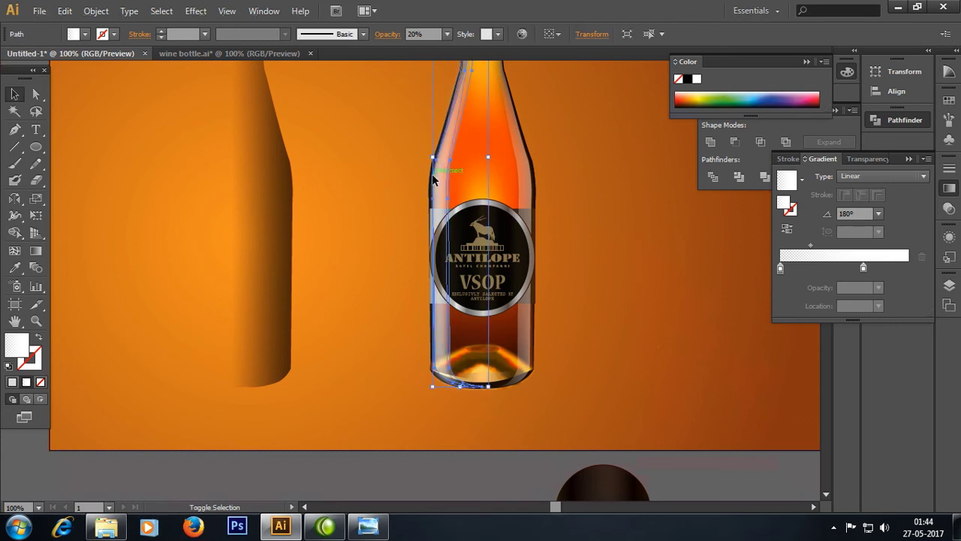
shift+click(434, 179)
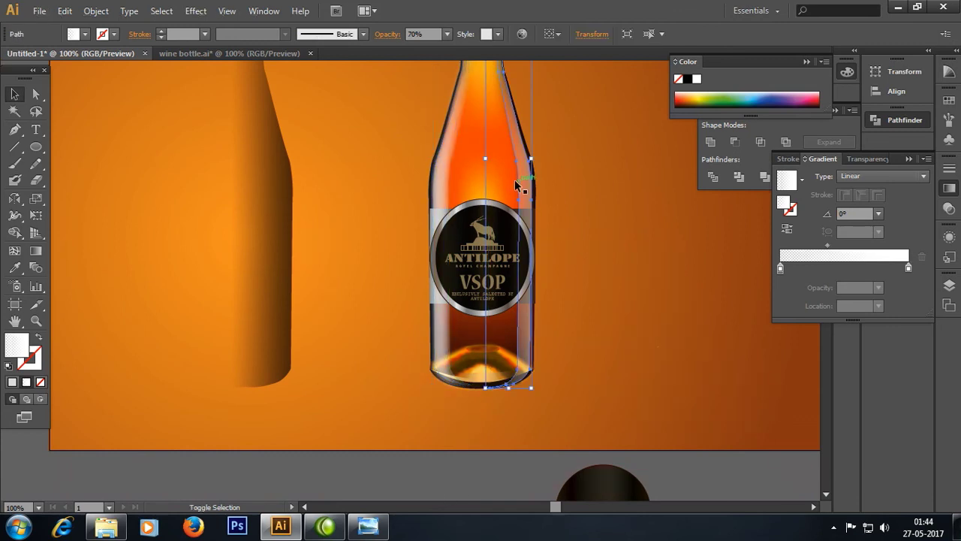
click(447, 177)
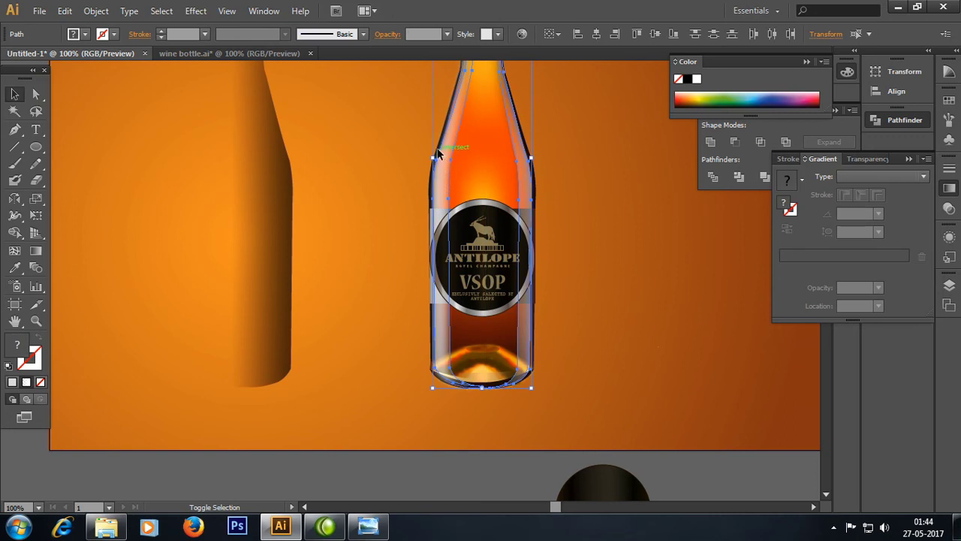
click(439, 154)
scroll(449, 191, up, 2)
scroll(451, 192, up, 2)
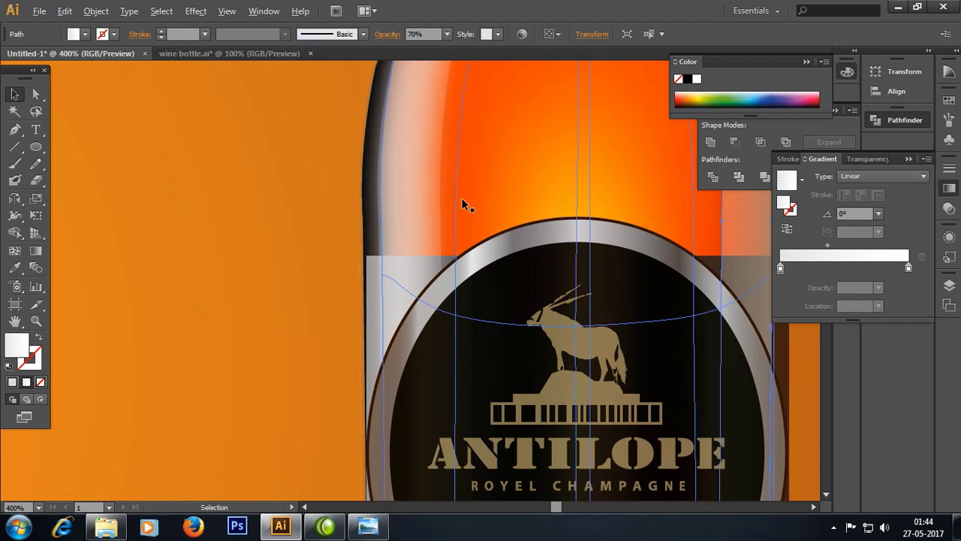
click(435, 198)
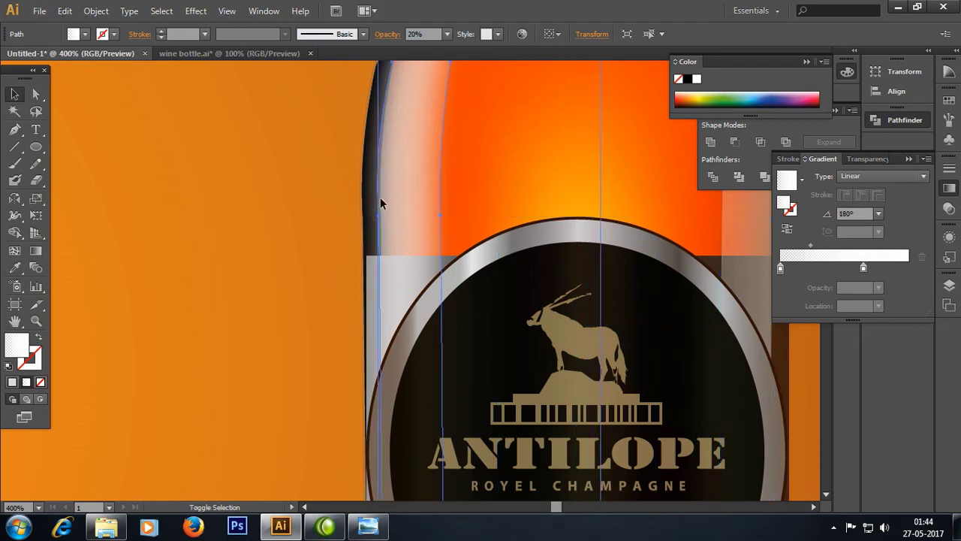
Step: Add the shape around the label and the right-edge highlight strip to the selection
shift+click(652, 222)
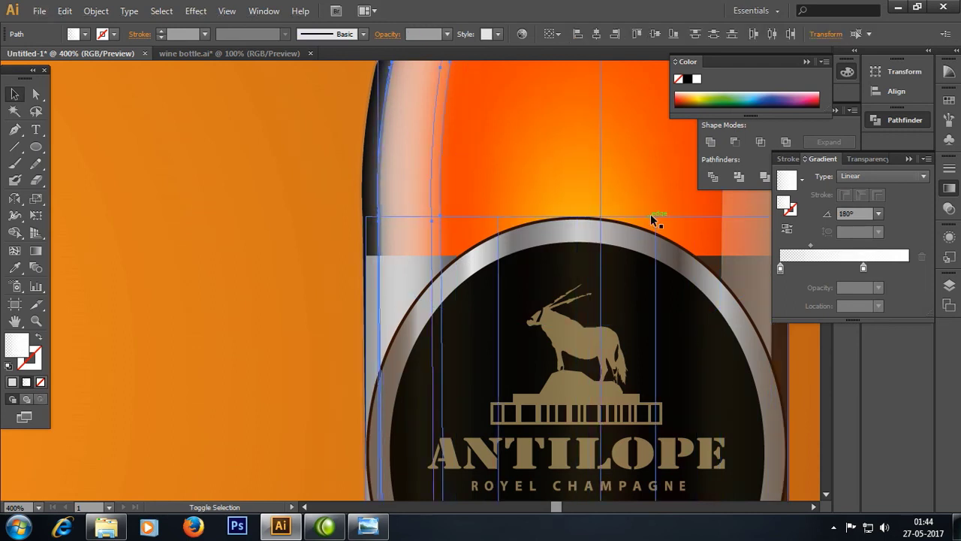
scroll(672, 257, up, 3)
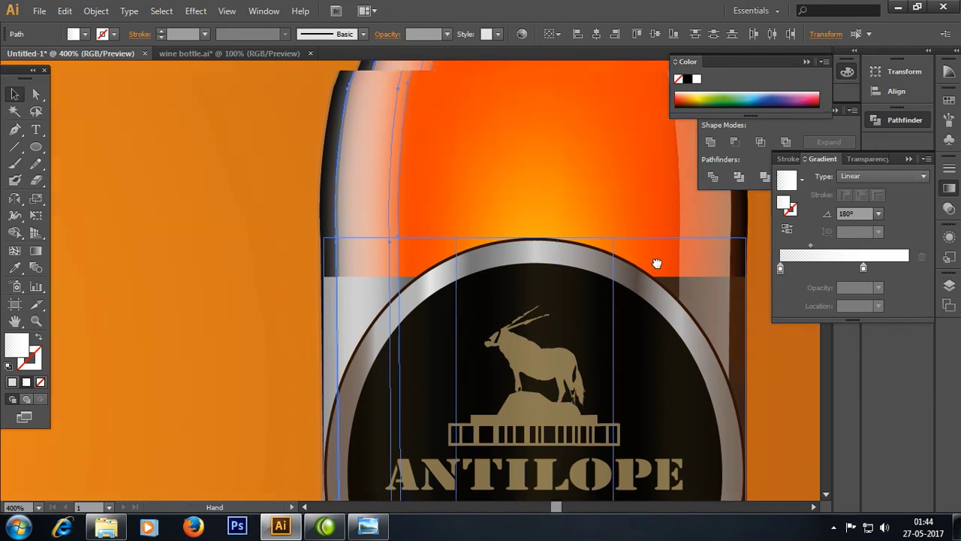
scroll(654, 264, left, 5)
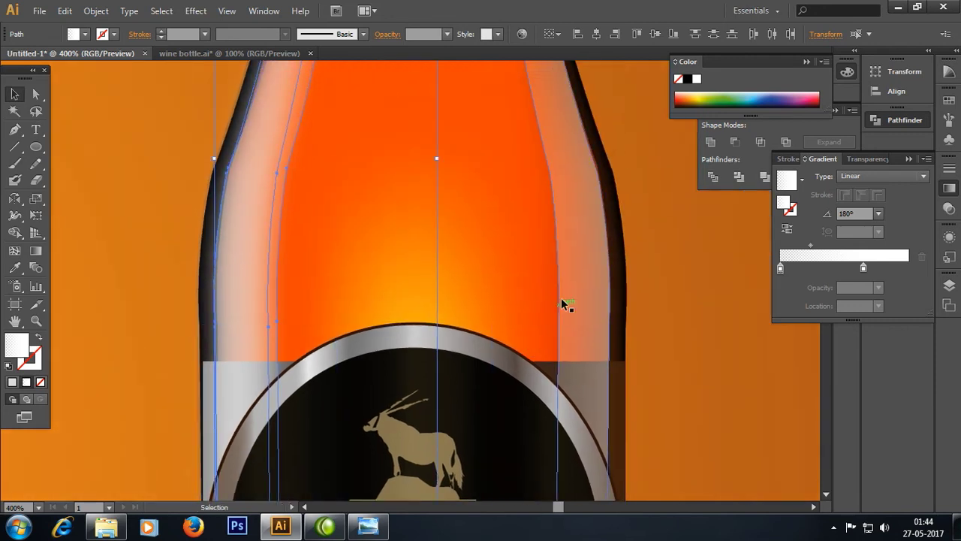
shift+click(609, 239)
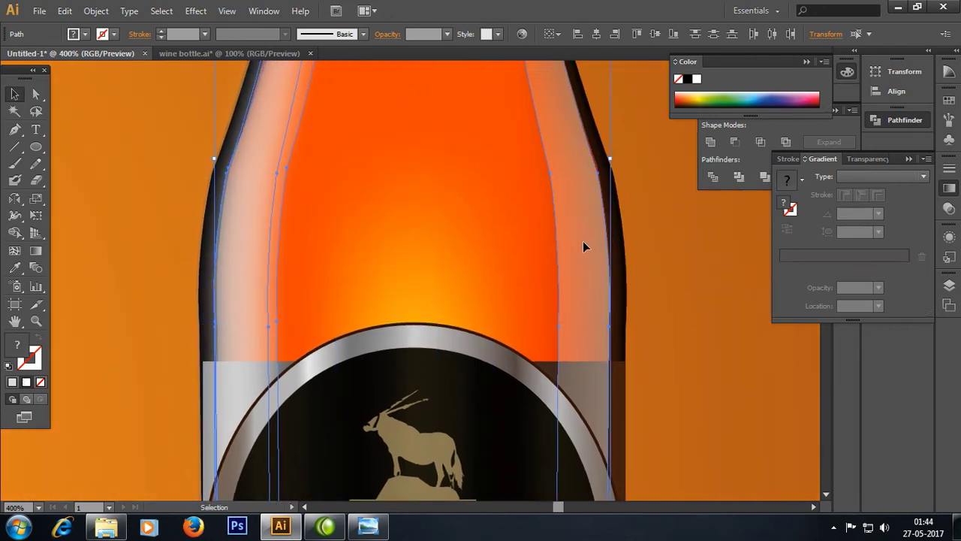
Step: Bring the selected highlight strips to the front, over the label, then deselect
right_click(583, 241)
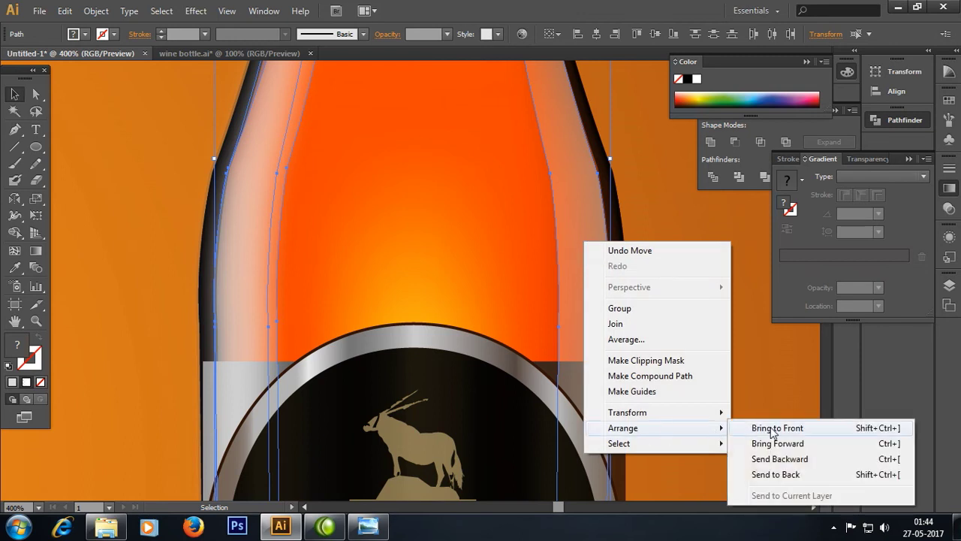
click(774, 430)
scroll(645, 302, down, 4)
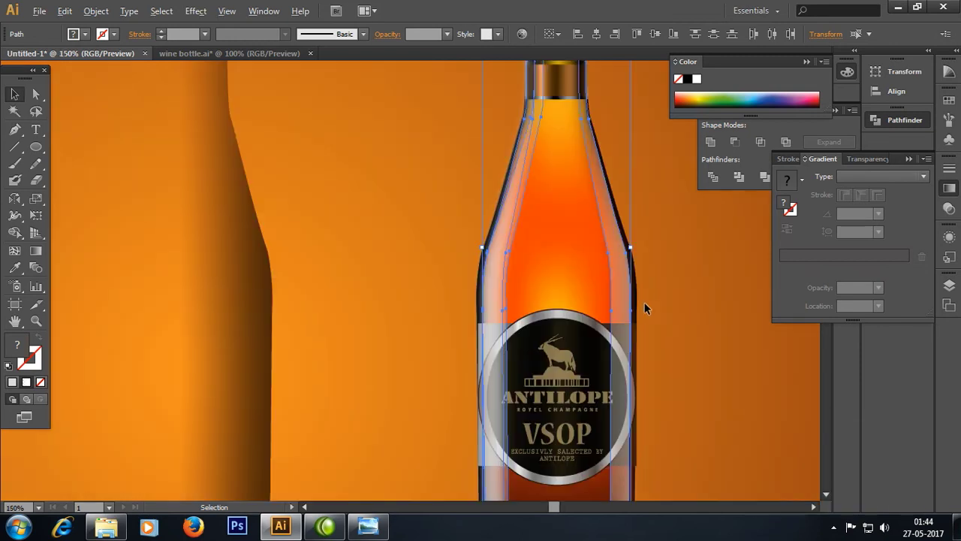
click(723, 424)
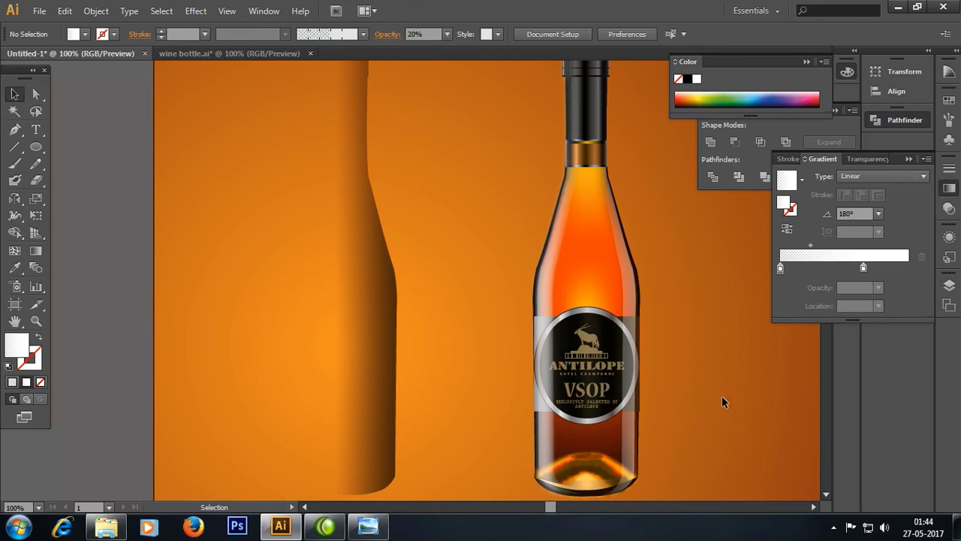
Step: Zoom out, recentre the artboard on the bottle, and select the round label
scroll(703, 353, down, 1)
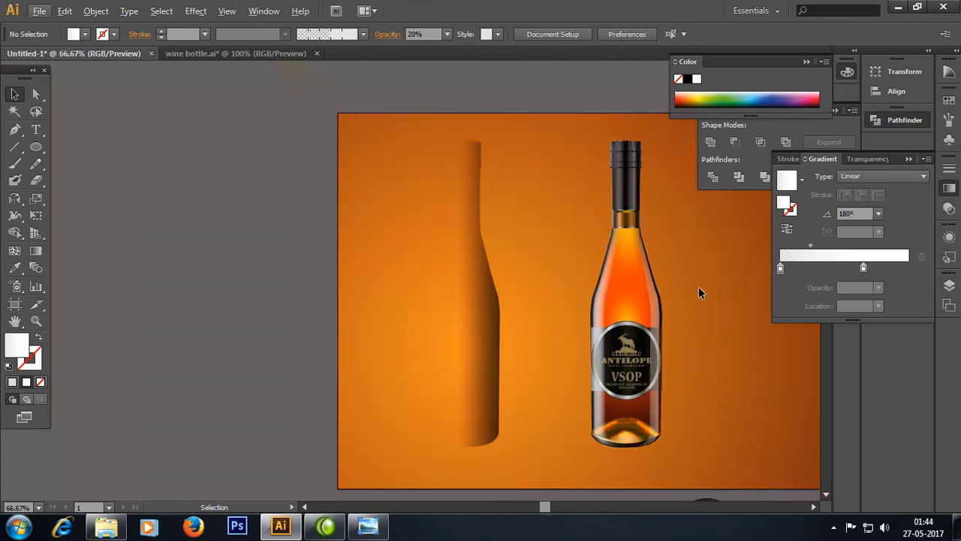
drag(699, 288, 512, 252)
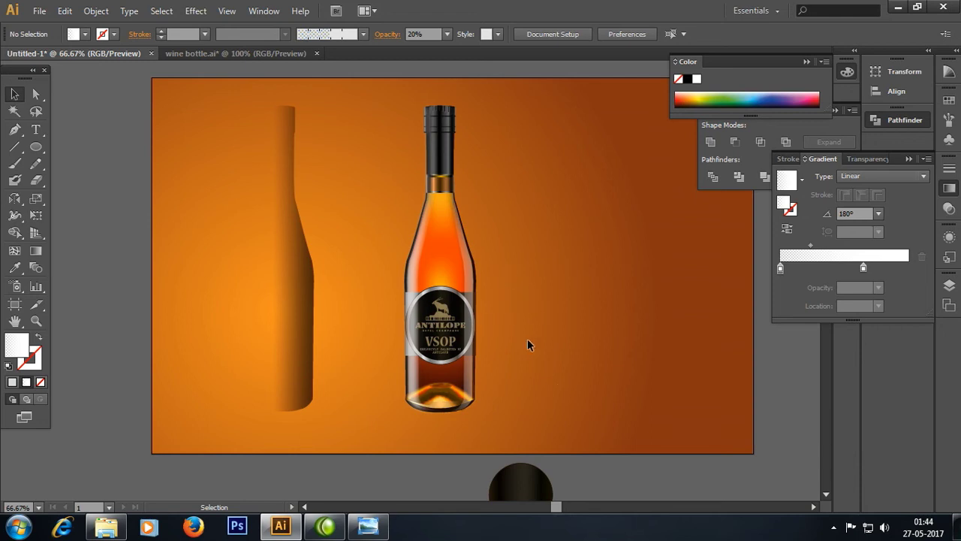
drag(549, 320, 612, 358)
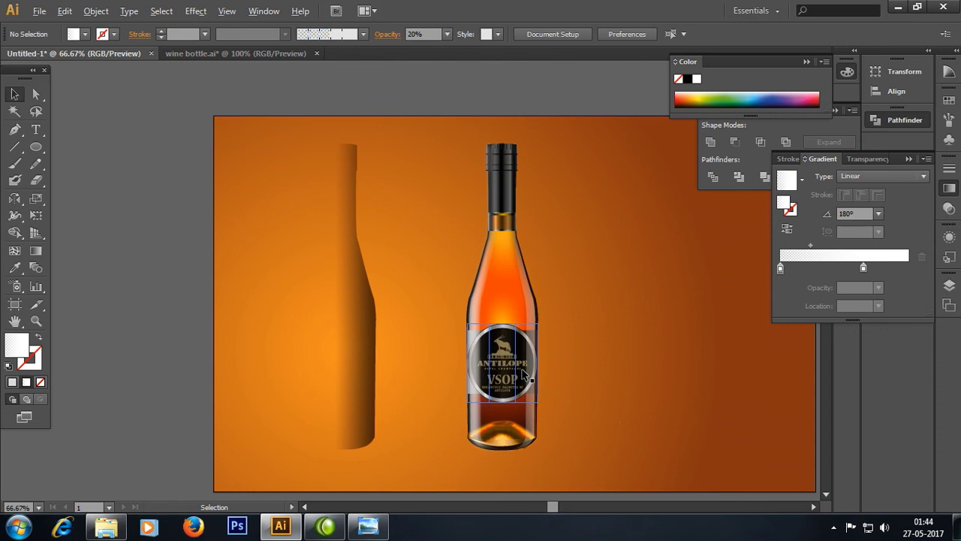
scroll(522, 369, up, 3)
click(474, 303)
Step: Bring the round label to the front and enter isolation mode on it
right_click(473, 302)
mouse_move(512, 403)
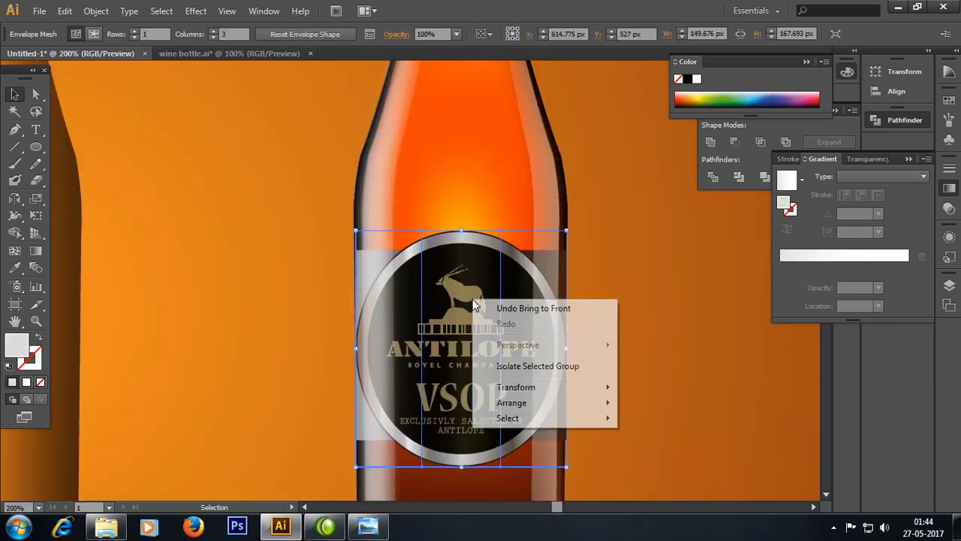
click(650, 286)
click(464, 239)
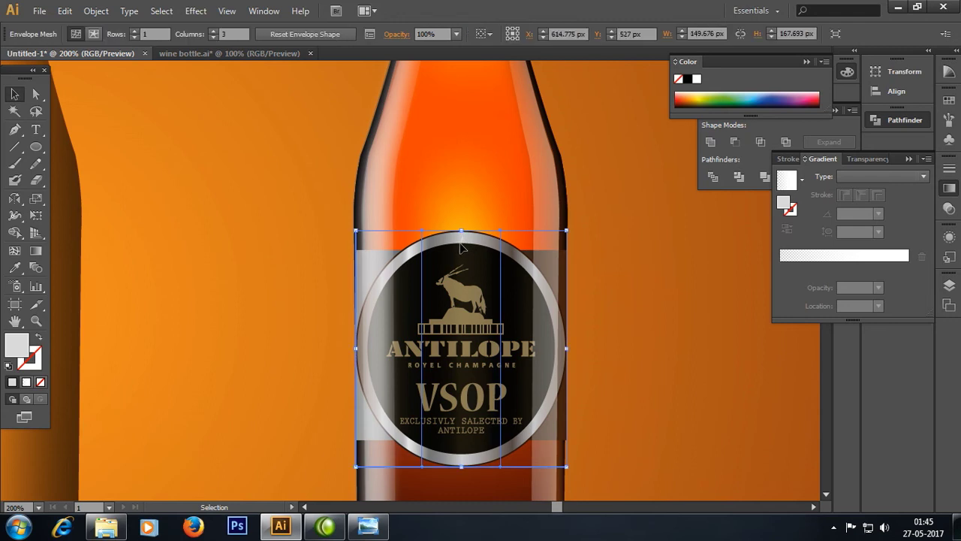
double_click(464, 249)
Step: Select the label artwork inside isolation mode, opening and dismissing its context menu
click(675, 275)
click(465, 295)
right_click(465, 295)
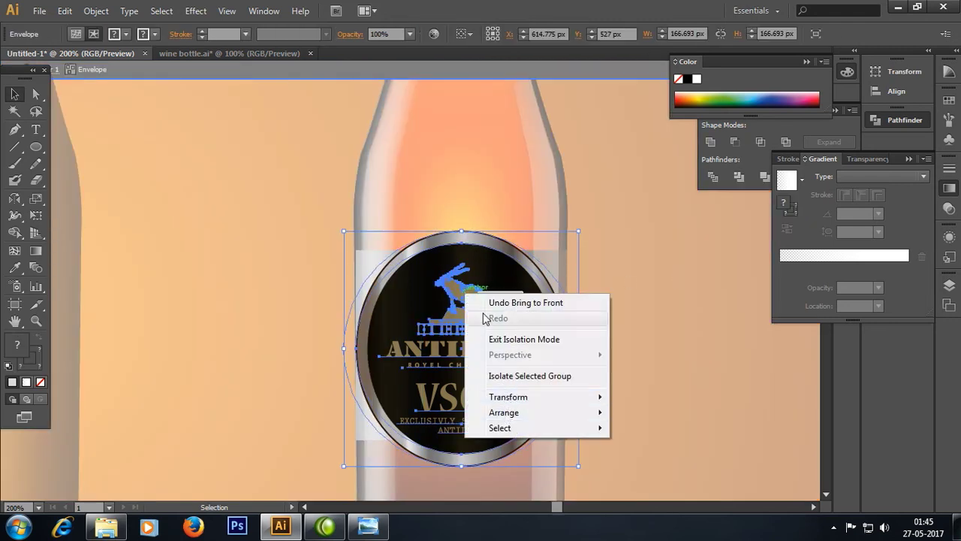
click(461, 295)
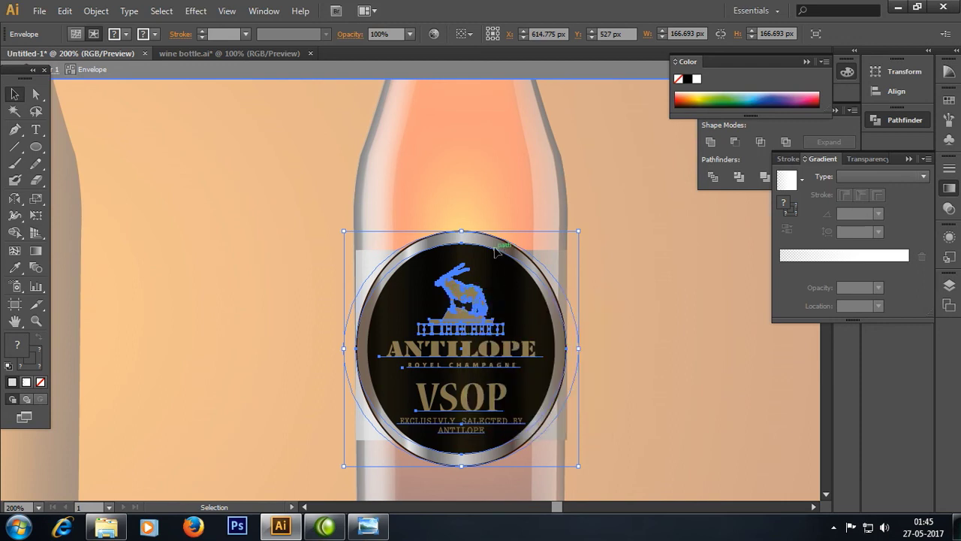
right_click(459, 286)
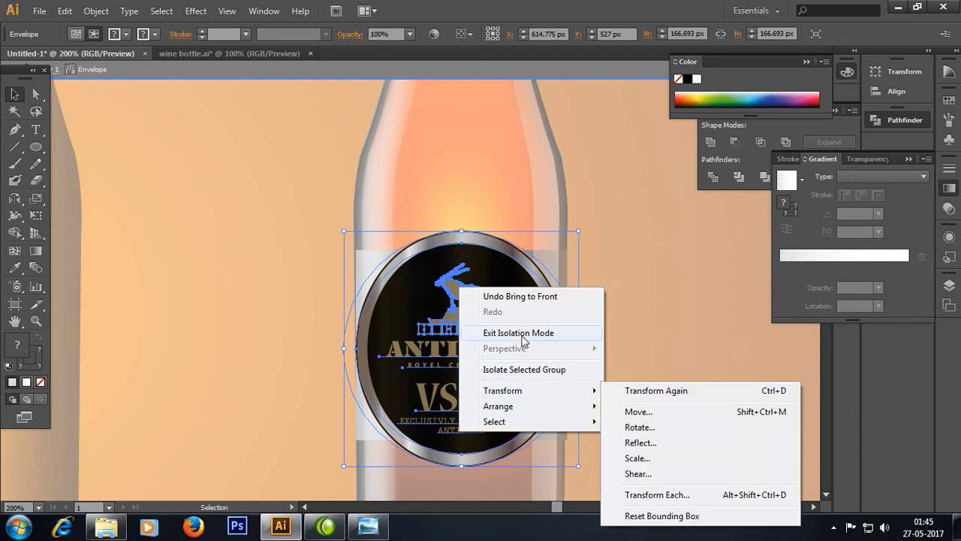
click(533, 302)
click(456, 307)
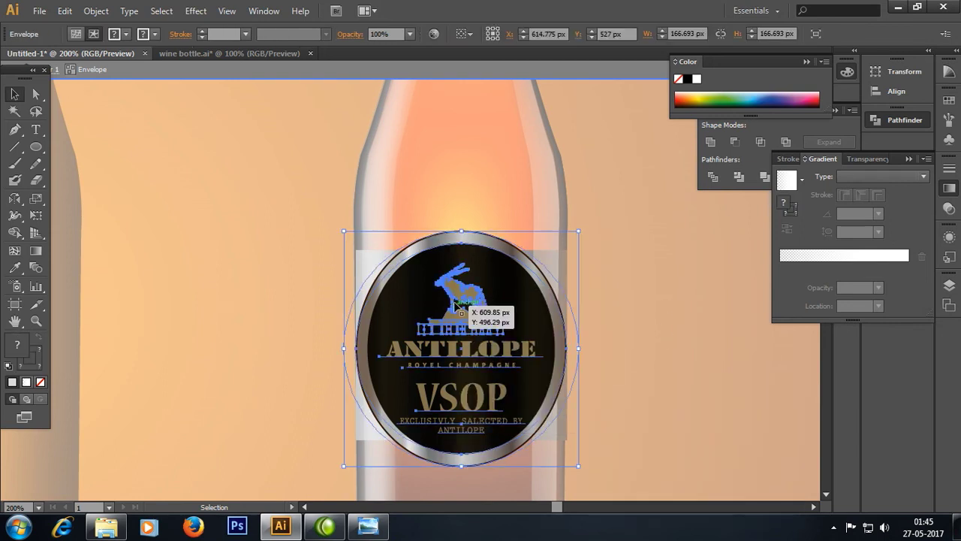
right_click(456, 307)
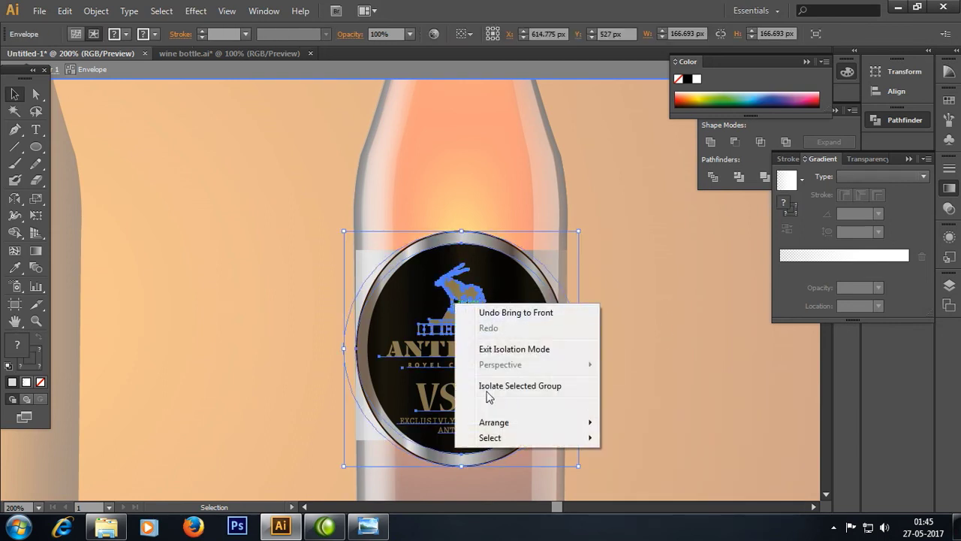
click(632, 336)
click(461, 301)
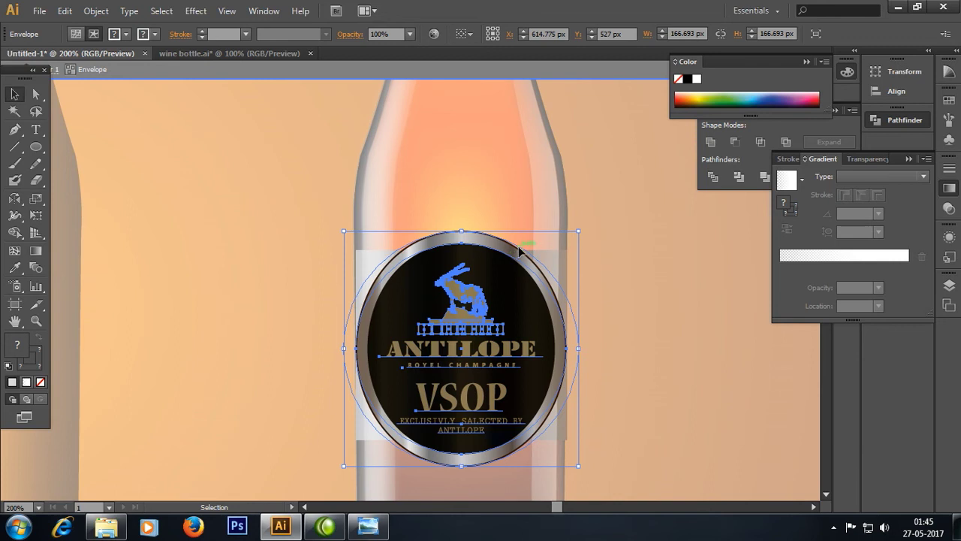
Step: Select the antelope art and ANTILOPE lettering, exit isolation mode, and zoom out
click(690, 319)
click(472, 314)
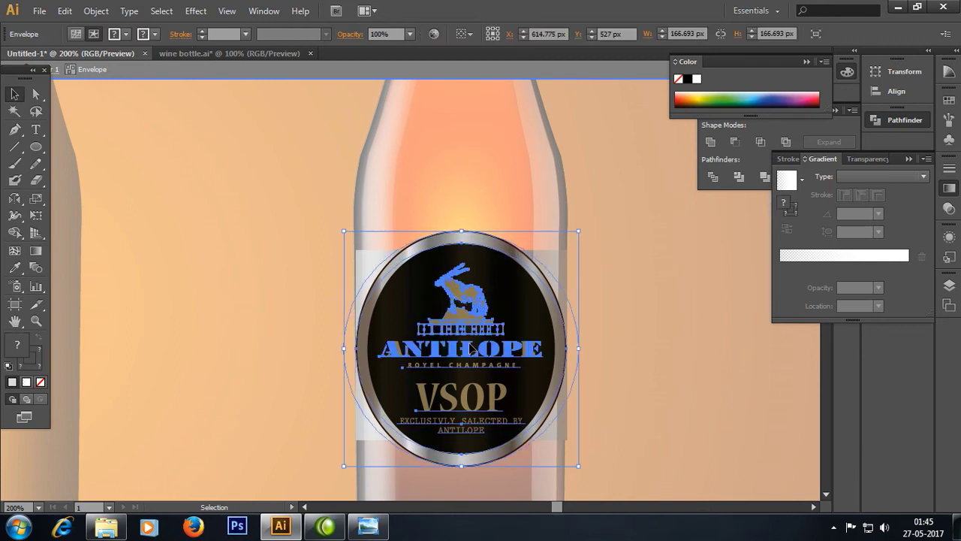
right_click(472, 314)
click(727, 332)
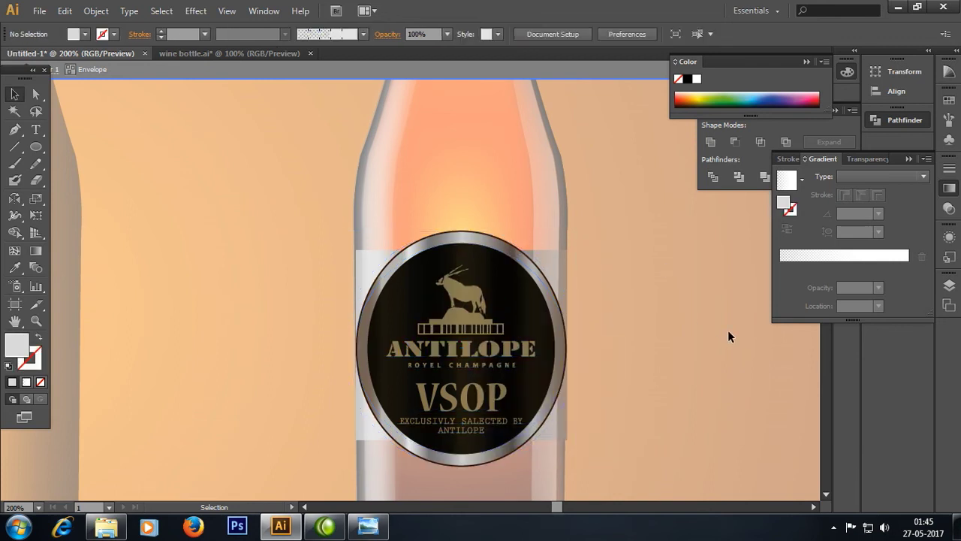
double_click(728, 330)
key(ctrl+minus)
key(ctrl+minus)
key(ctrl+minus)
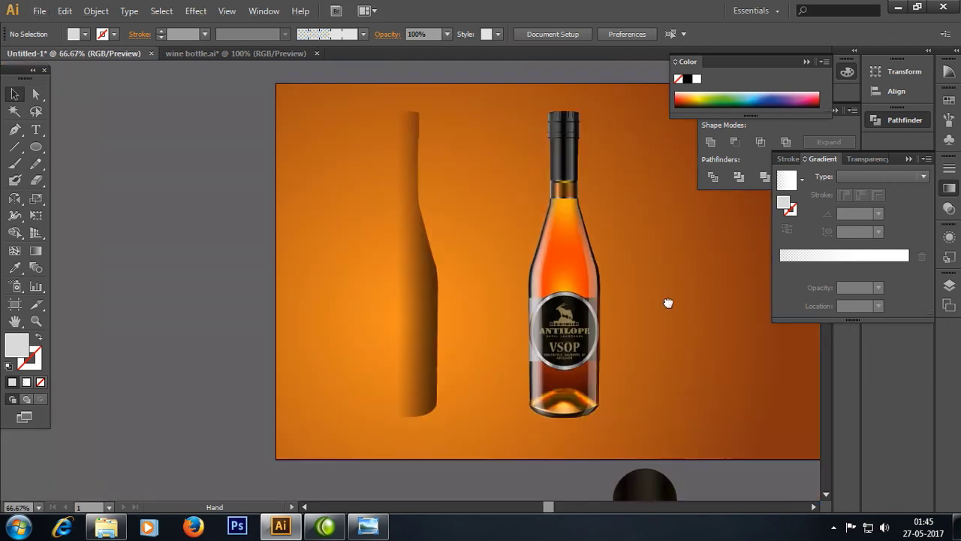
Step: Zoom in on the bottle mesh and pull the label mesh points upward with Direct Selection
drag(668, 303, 561, 320)
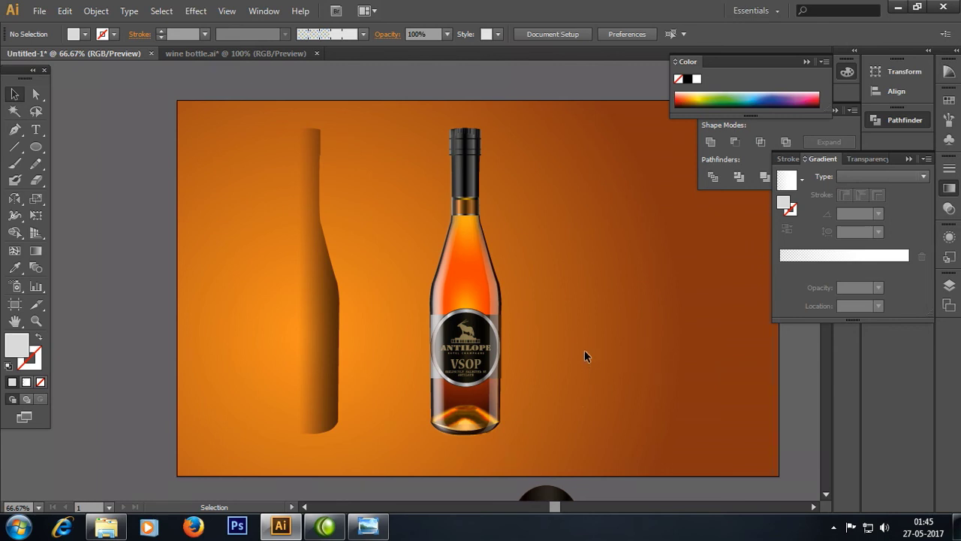
key(ctrl+plus)
key(ctrl+plus)
click(430, 264)
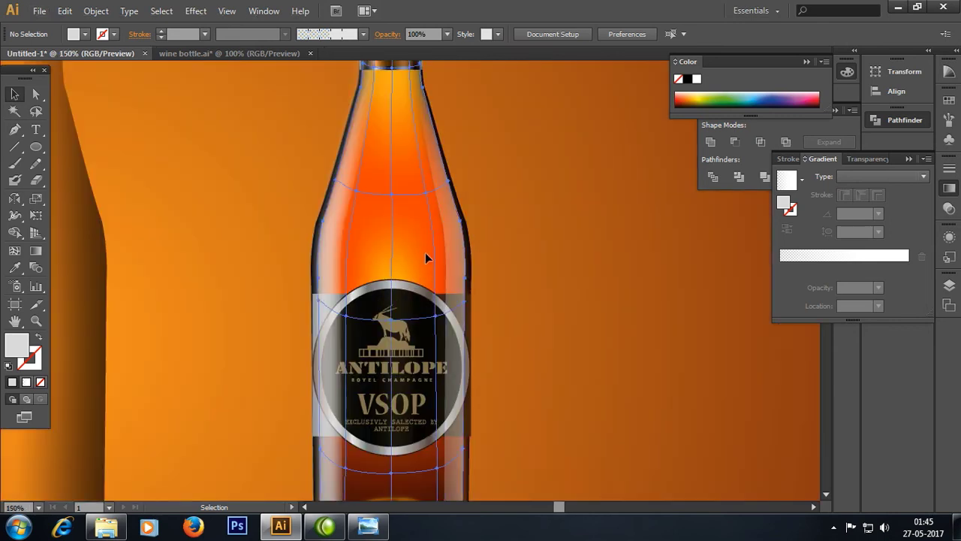
key(a)
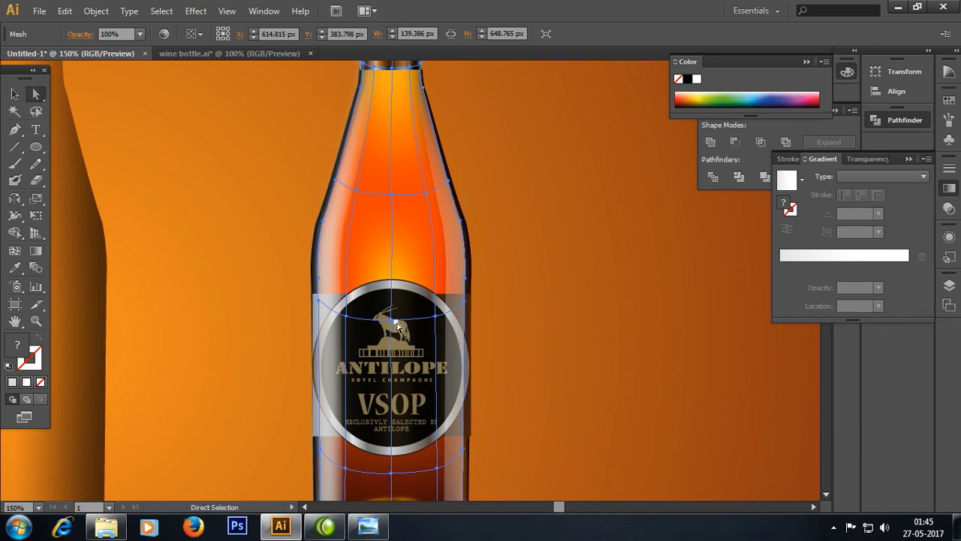
click(391, 320)
drag(391, 321, 391, 291)
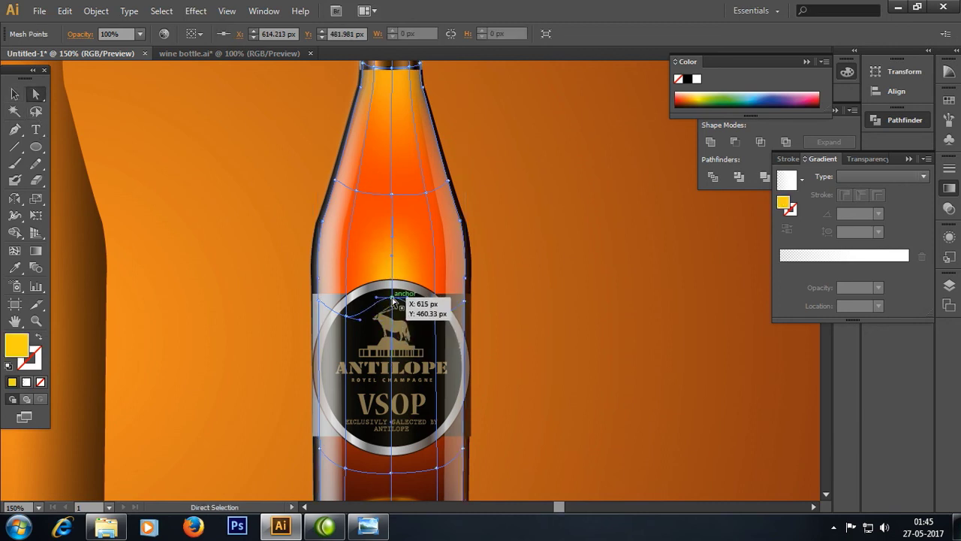
drag(436, 315, 435, 304)
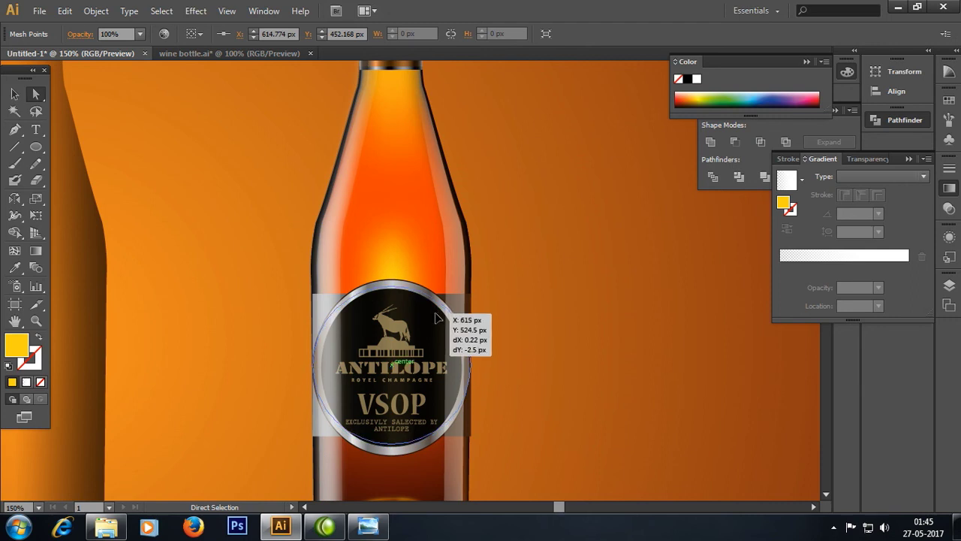
Step: Raise the mesh points at the label's top-right and left edges
click(392, 298)
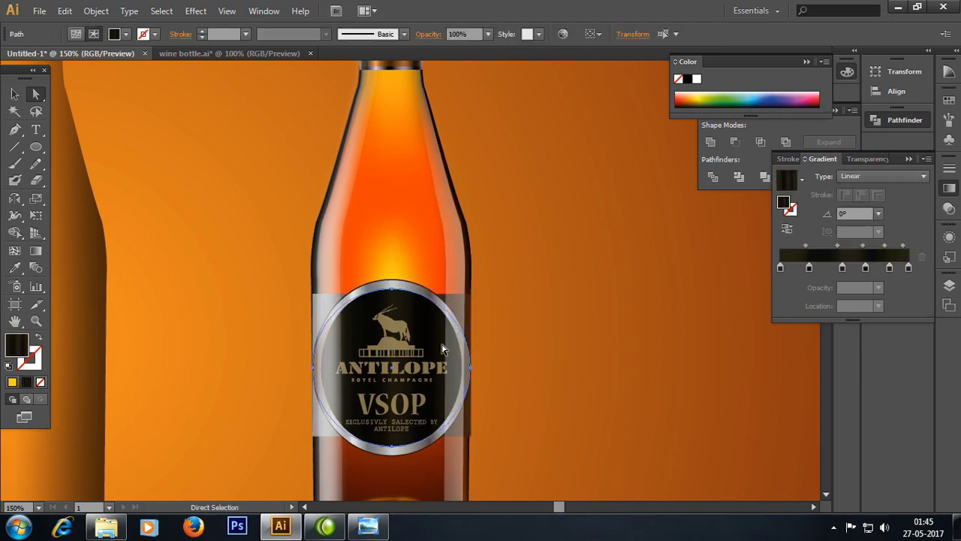
click(419, 270)
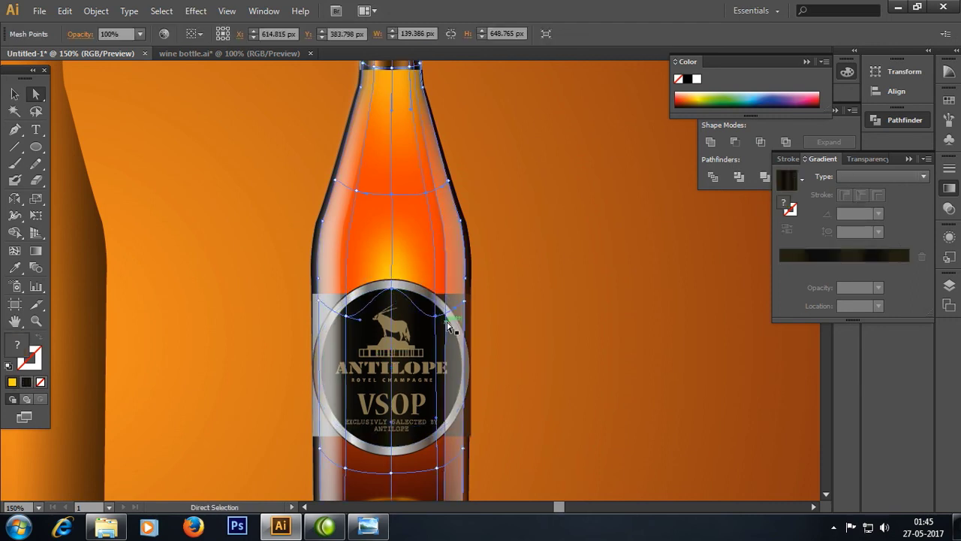
drag(435, 318, 439, 301)
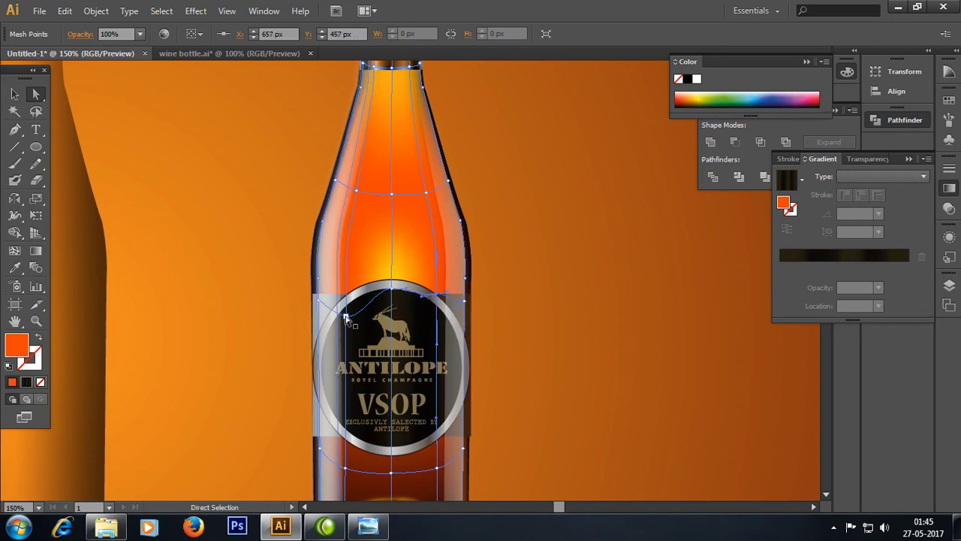
click(347, 319)
drag(346, 319, 350, 298)
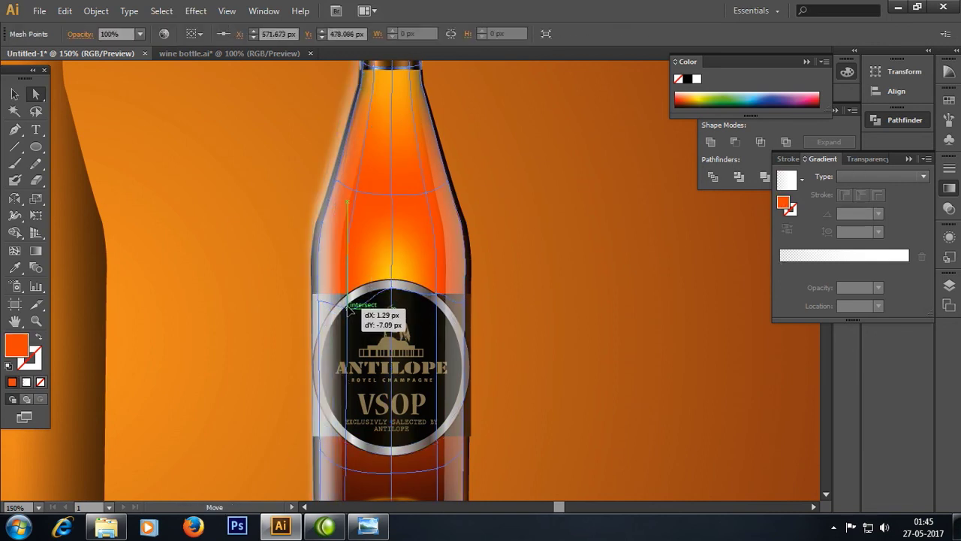
Step: Sample the bottle's orange into a mesh point, then select the point at the ring edge
click(14, 267)
click(405, 252)
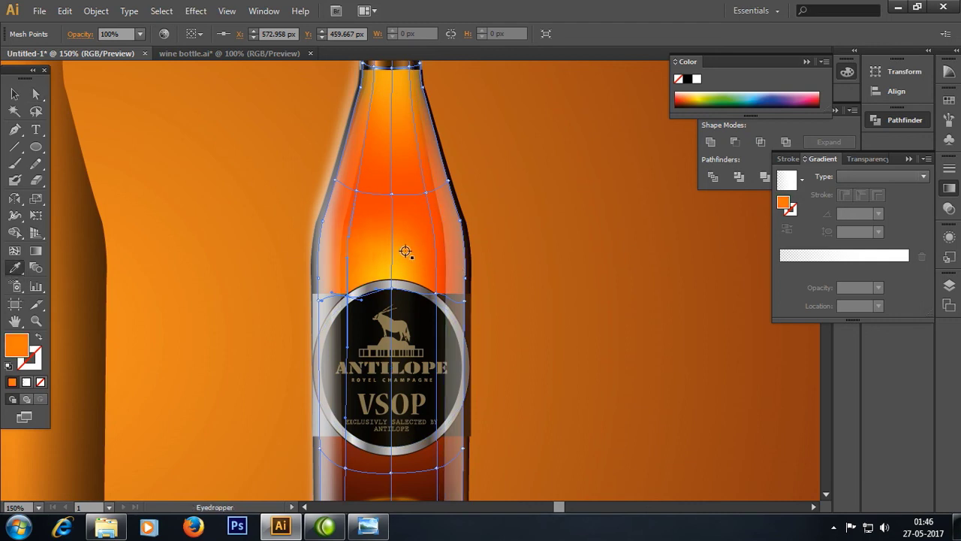
click(36, 93)
shift+click(437, 296)
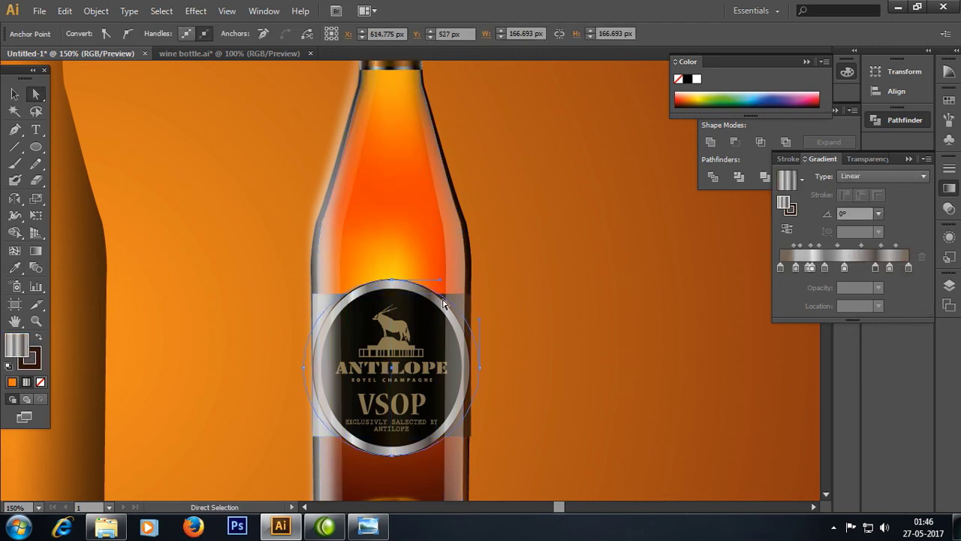
click(440, 296)
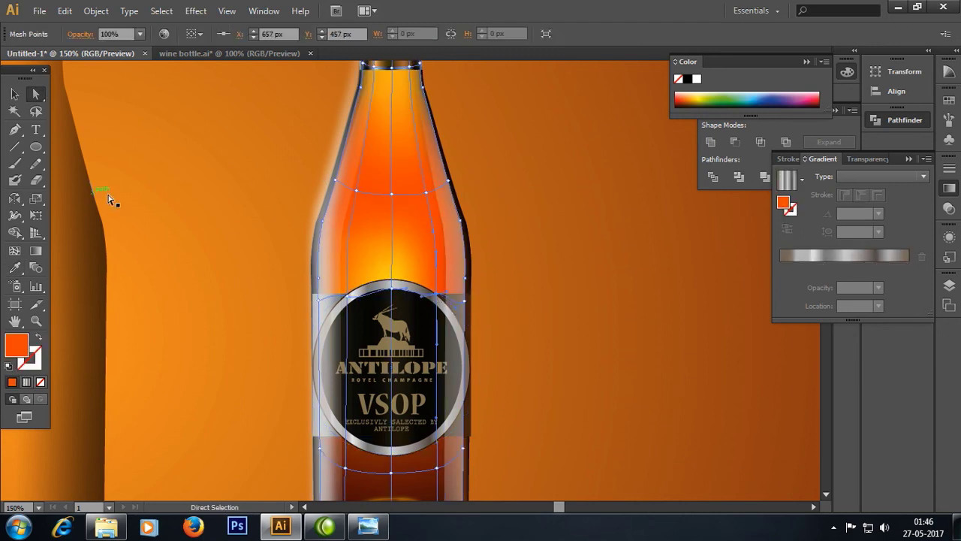
Step: Sample the bottle orange into the ring-edge mesh point, deselect, and zoom out
click(14, 267)
click(408, 266)
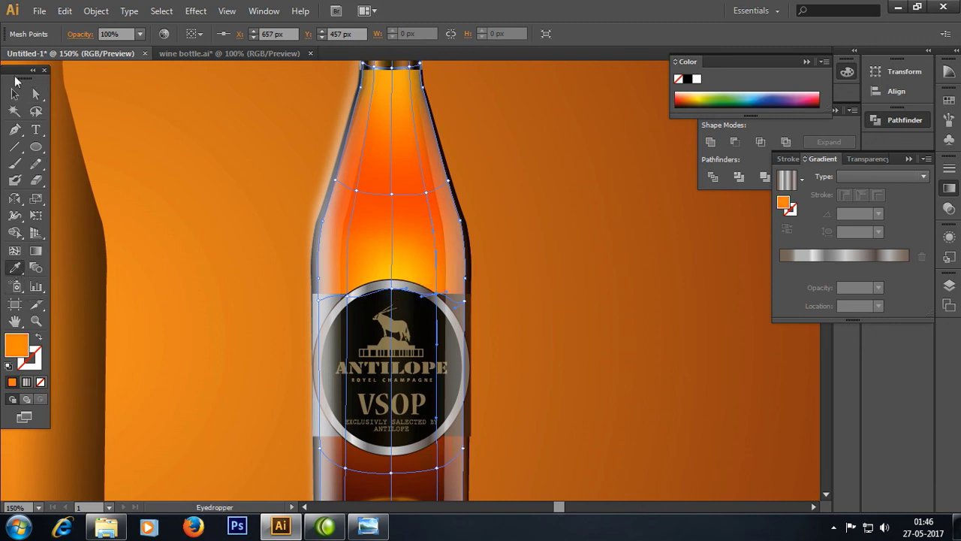
click(15, 93)
click(546, 249)
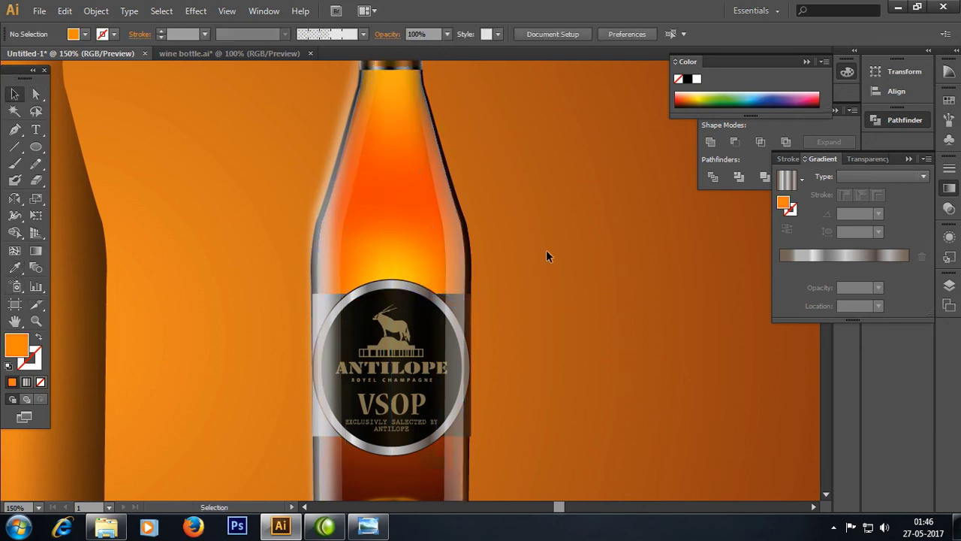
key(ctrl+minus)
key(ctrl+minus)
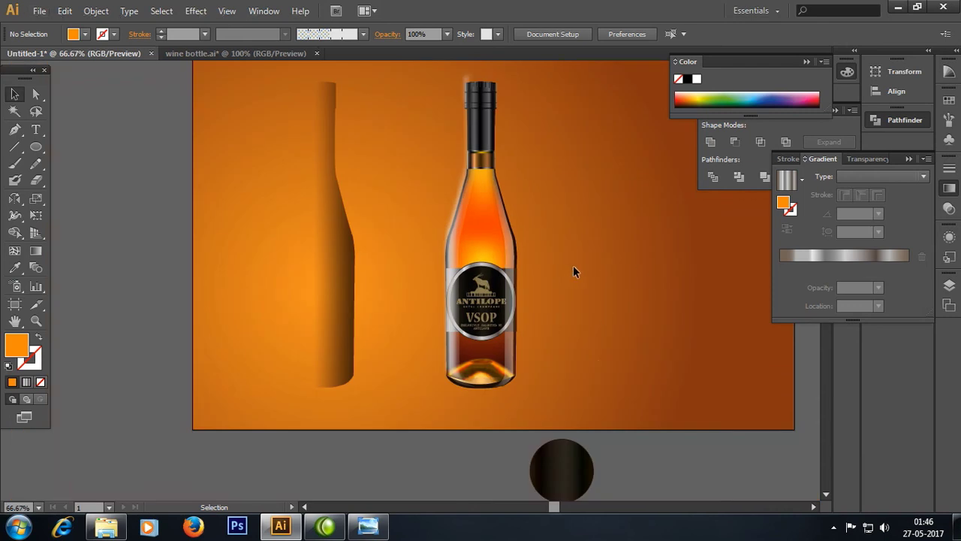
Step: Switch from Untitled-1 to the wine bottle.ai document and clear its selection
scroll(587, 257, down, 1)
scroll(607, 294, up, 1)
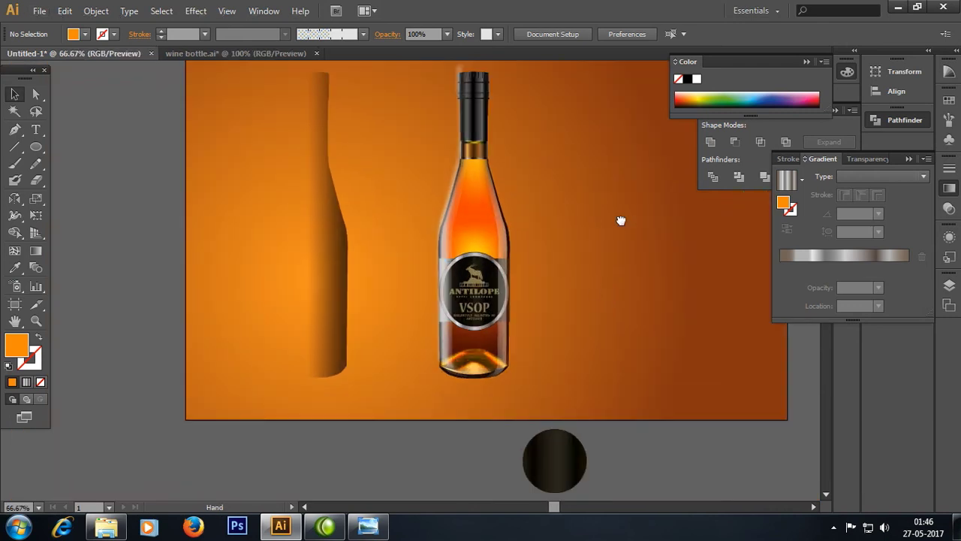
scroll(451, 256, up, 2)
click(308, 299)
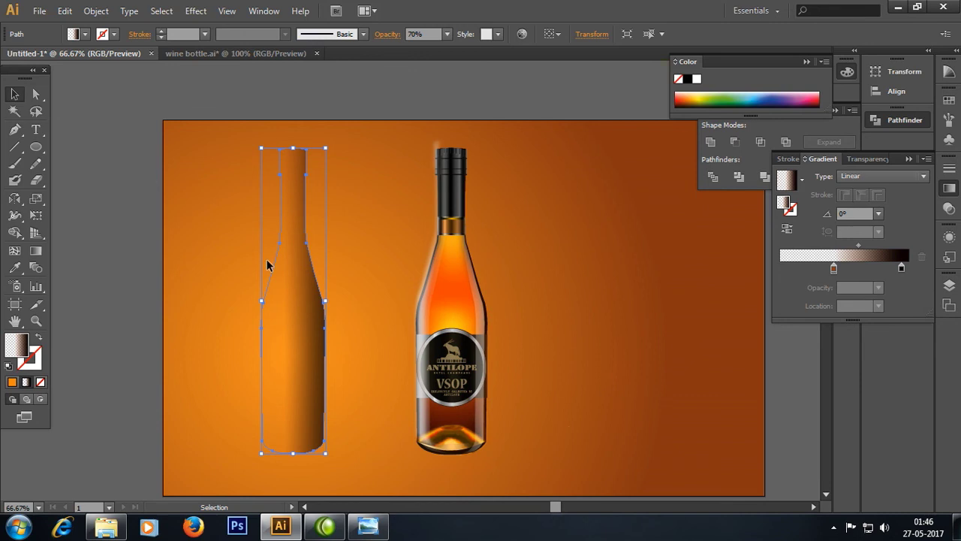
click(225, 53)
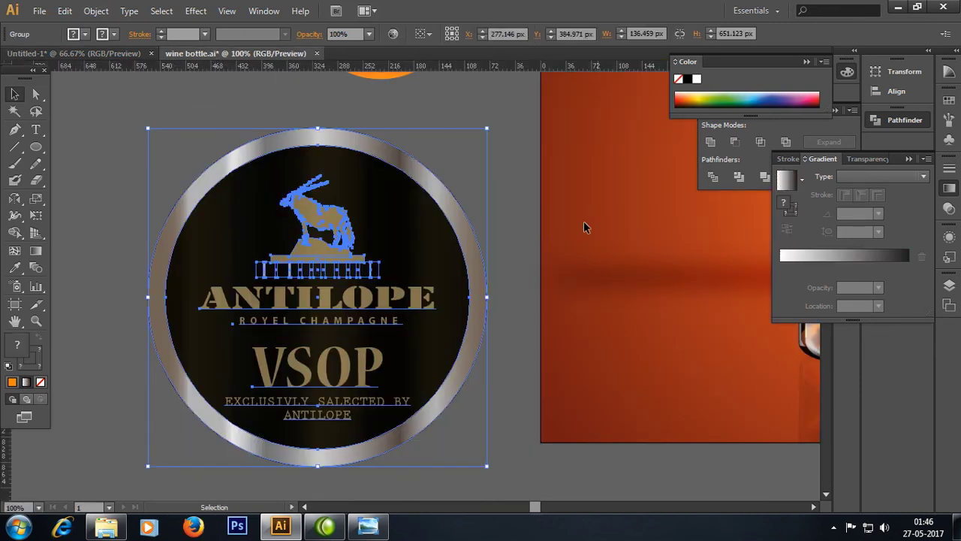
scroll(611, 218, down, 3)
scroll(353, 278, up, 1)
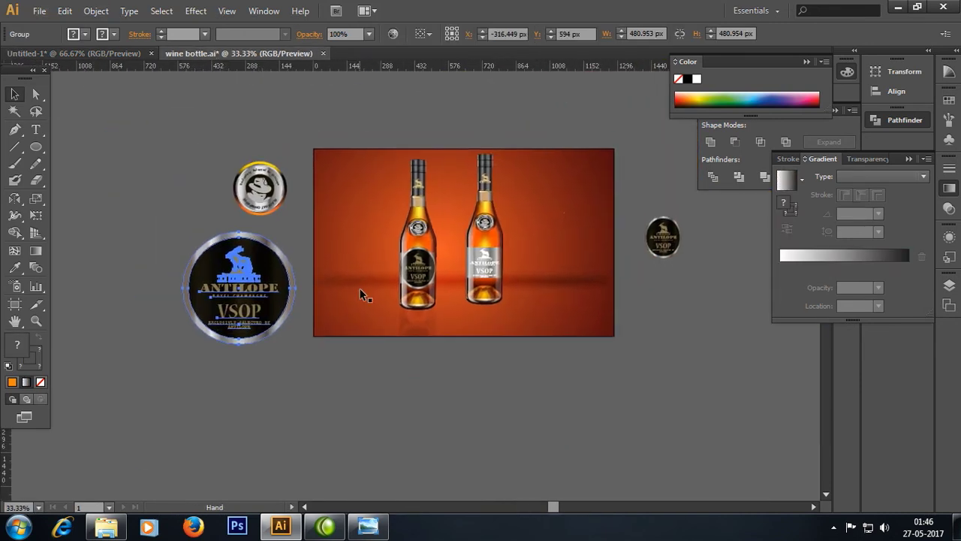
scroll(421, 338, up, 1)
click(559, 292)
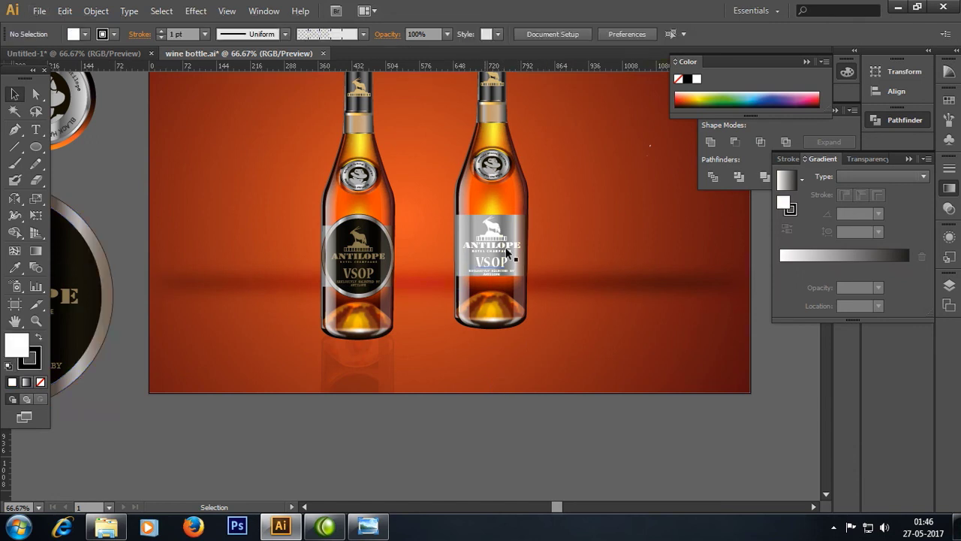
Step: Ungroup the neck badge and pull its curved text ring off
drag(171, 173, 401, 256)
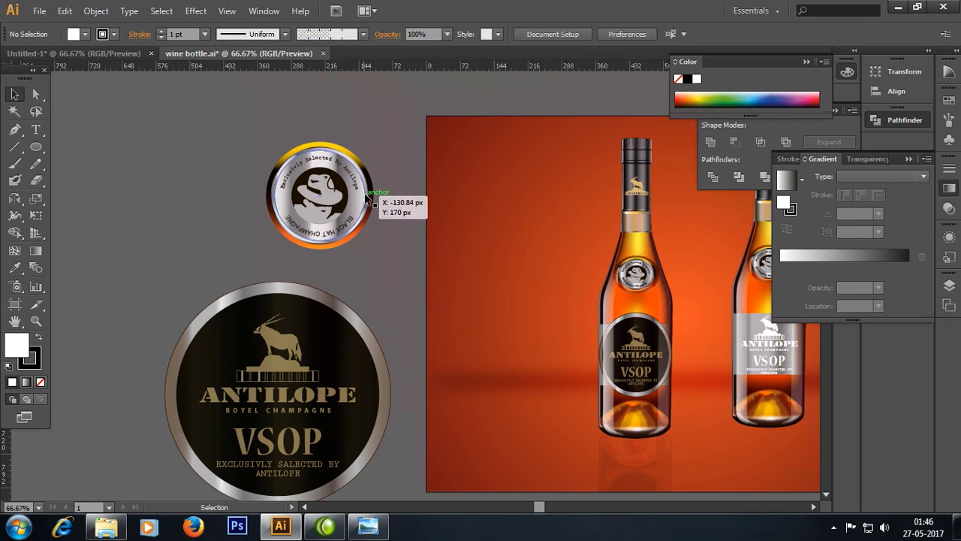
click(354, 227)
right_click(353, 194)
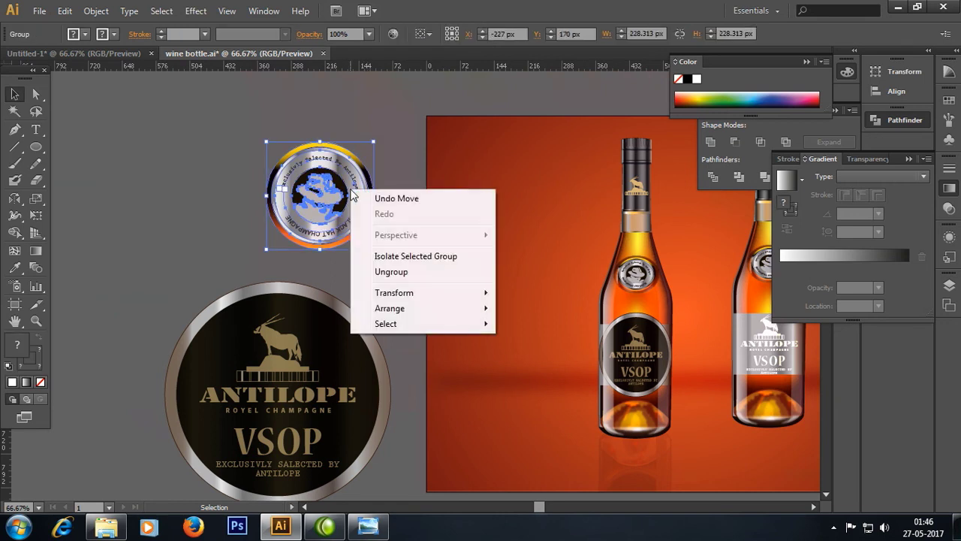
click(379, 269)
click(353, 204)
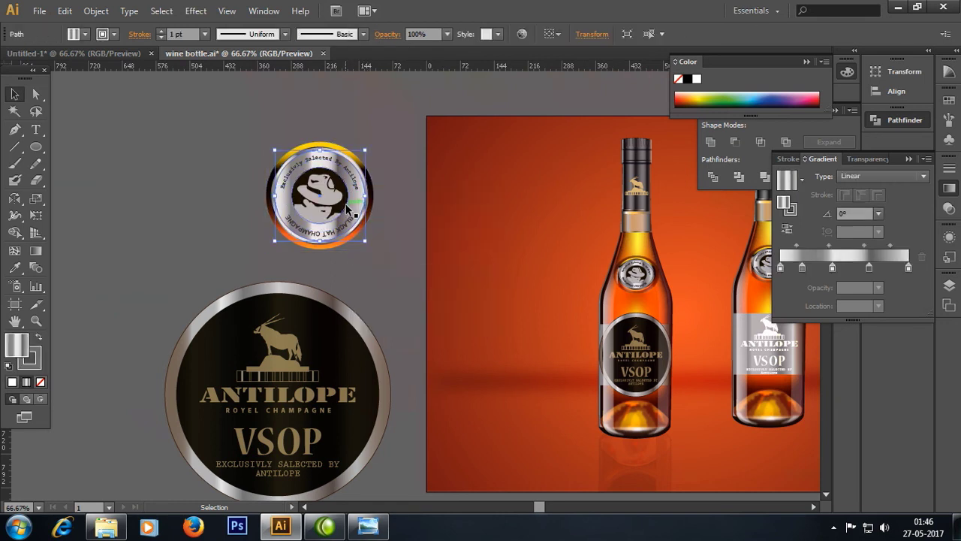
drag(366, 205, 267, 213)
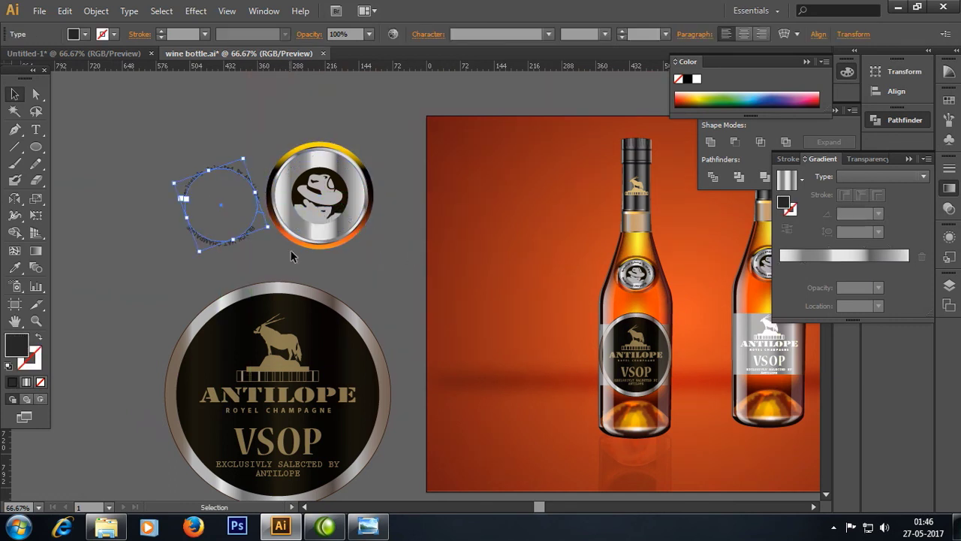
Step: Spread the hat icon, black inner circle, and gradient circles apart from the badge
drag(320, 197, 154, 286)
drag(319, 203, 185, 135)
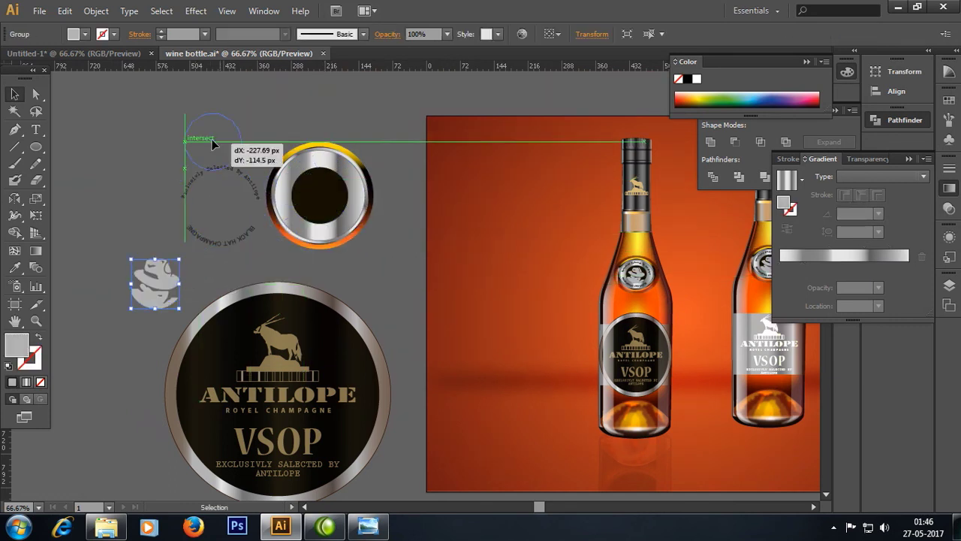
drag(340, 200, 389, 285)
drag(362, 194, 151, 183)
click(343, 167)
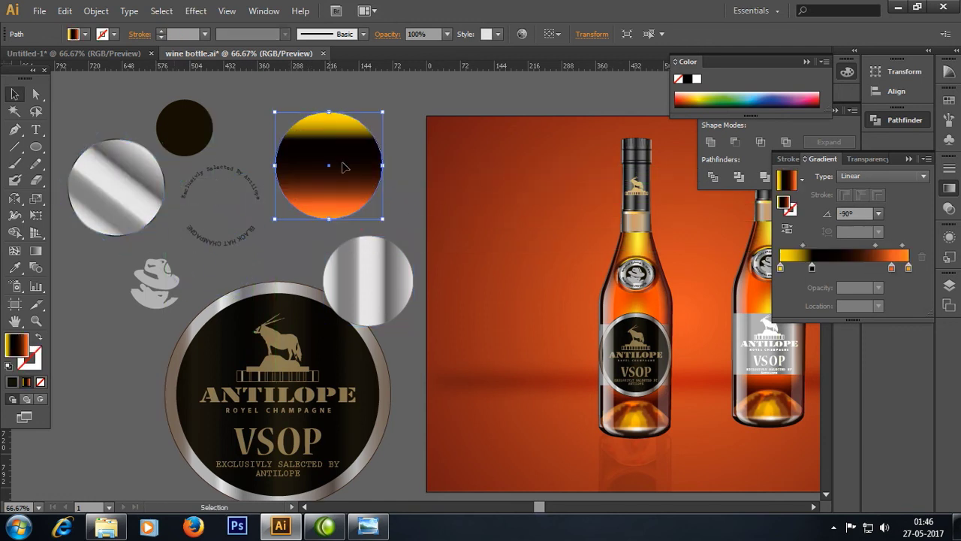
click(413, 224)
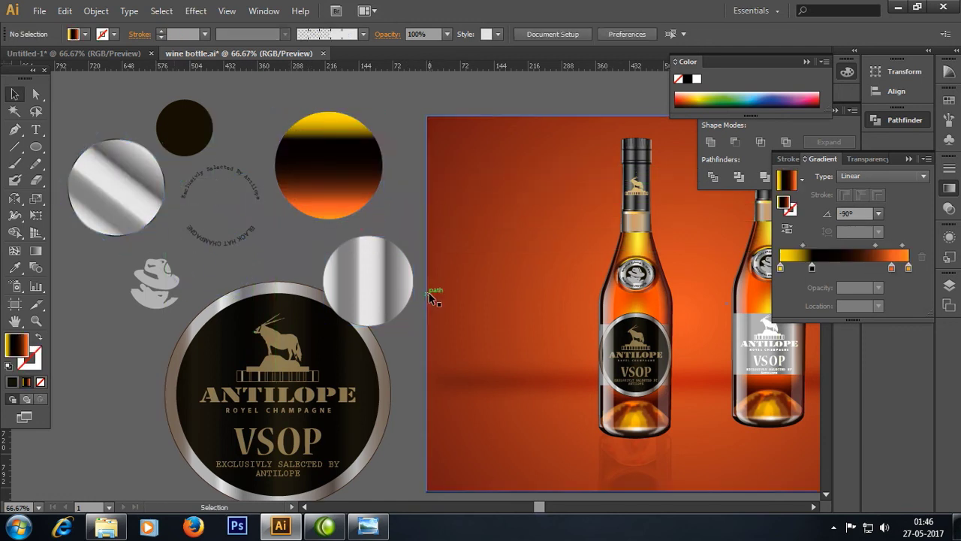
Step: Nudge the vertical-gradient circle up and move the badge group up and left
drag(373, 286, 374, 269)
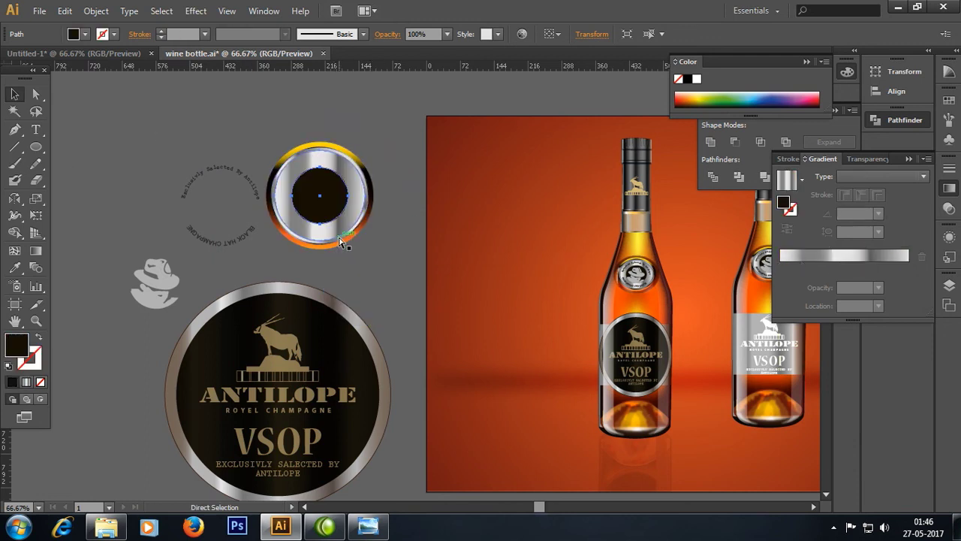
click(368, 229)
click(330, 214)
mouse_move(330, 214)
mouse_down()
mouse_move(152, 63)
mouse_move(451, 269)
mouse_move(496, 234)
mouse_move(472, 293)
mouse_up()
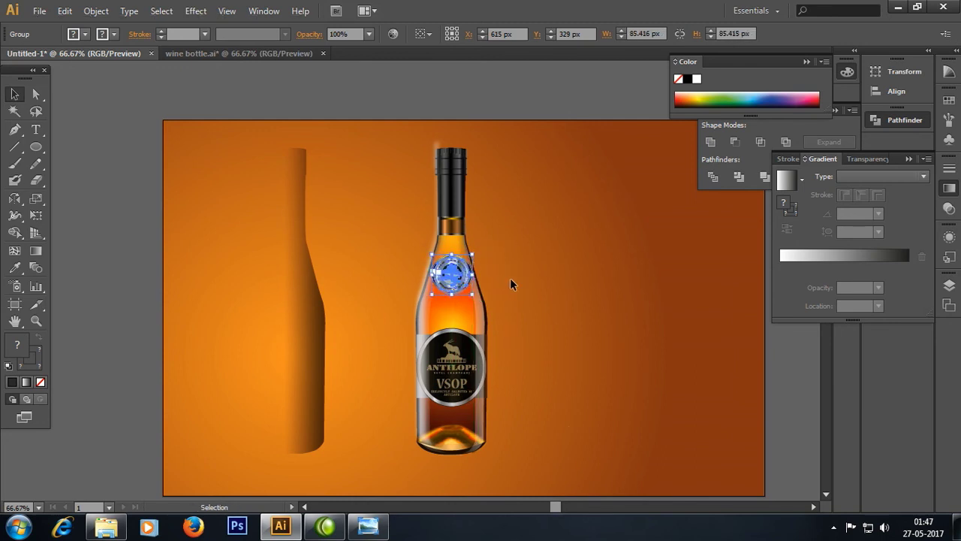
Step: Delete the stray dark circle from below the artboard
click(510, 283)
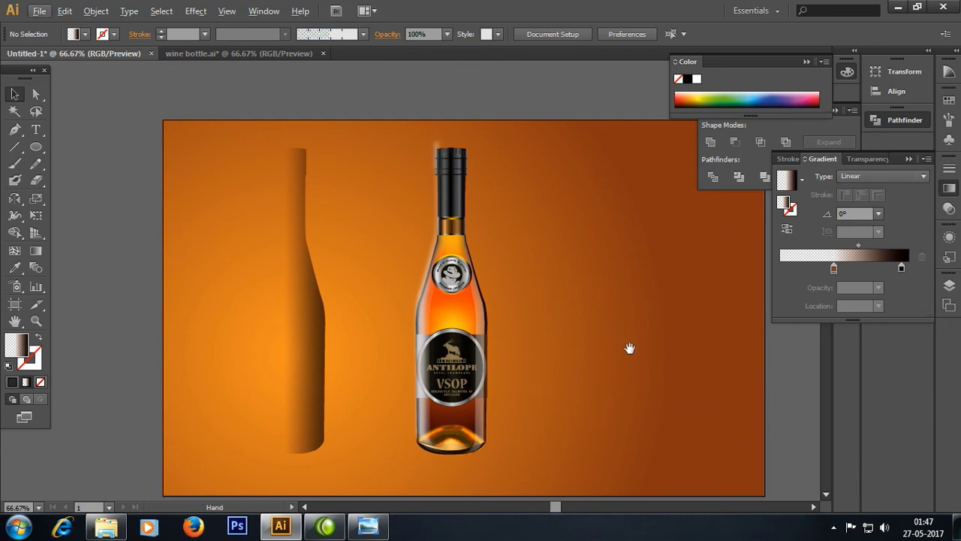
drag(629, 348, 524, 290)
drag(459, 488, 521, 348)
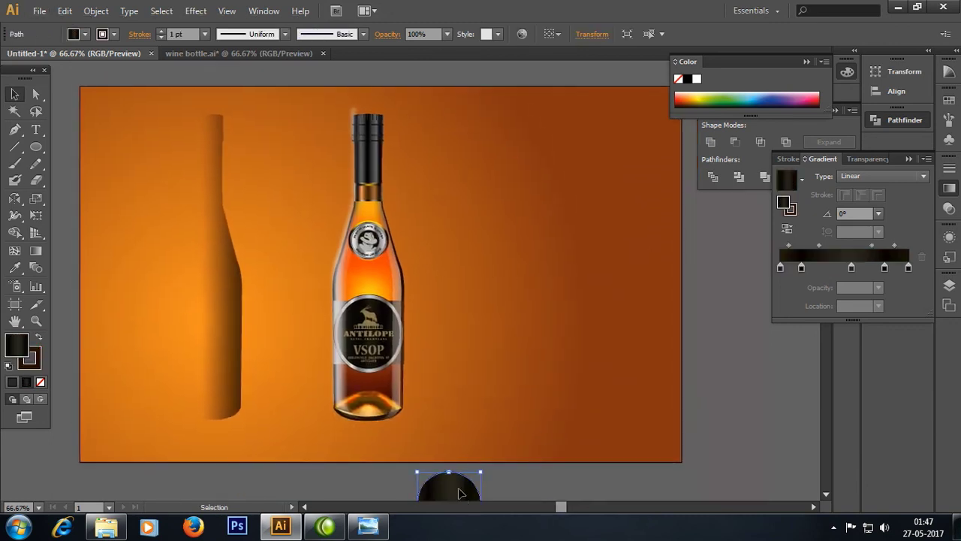
key(Delete)
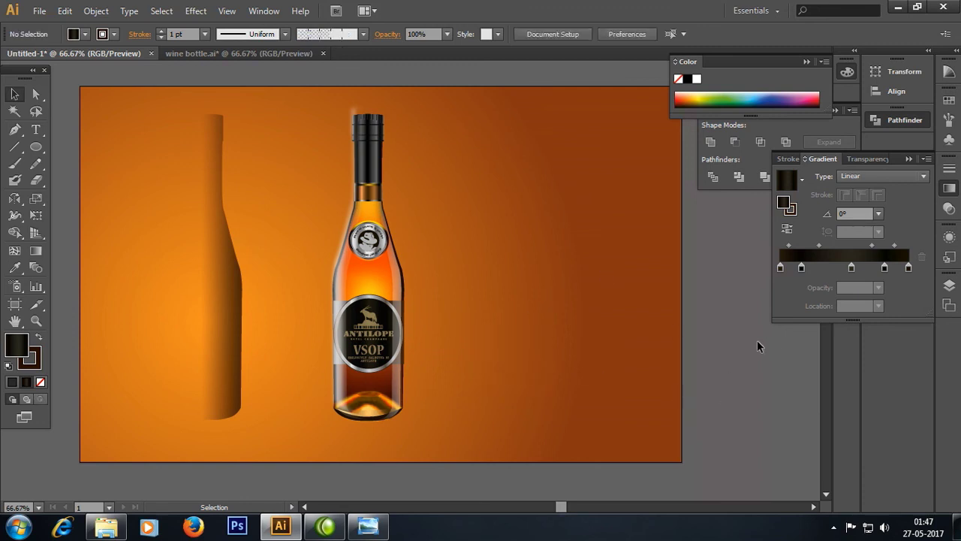
Step: Shorten the bottle's white glass highlight slightly from its top edge
click(356, 111)
drag(356, 112, 352, 114)
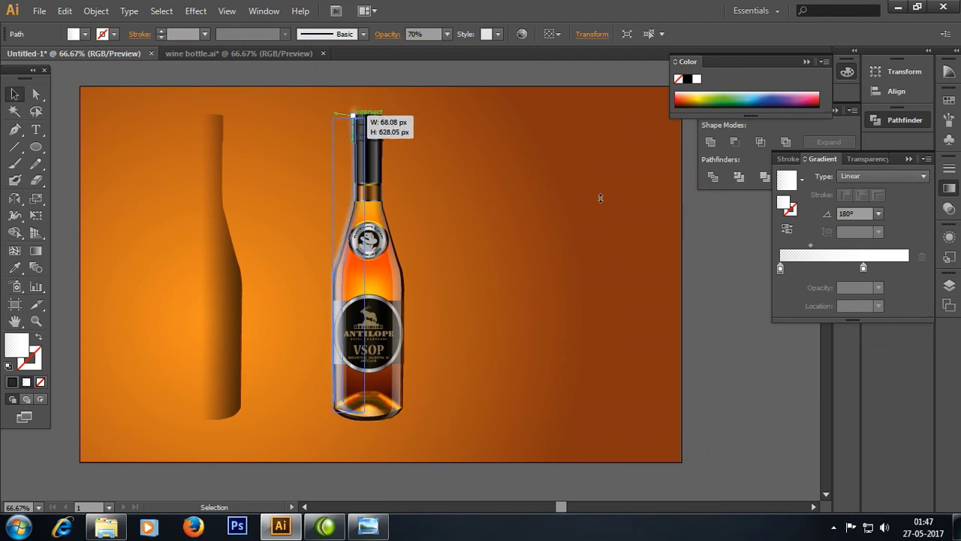
click(772, 386)
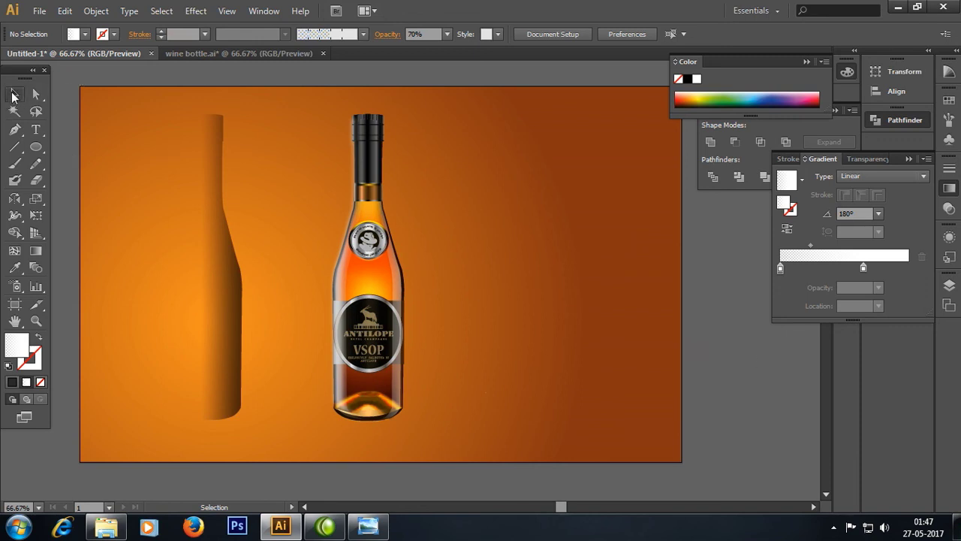
click(211, 293)
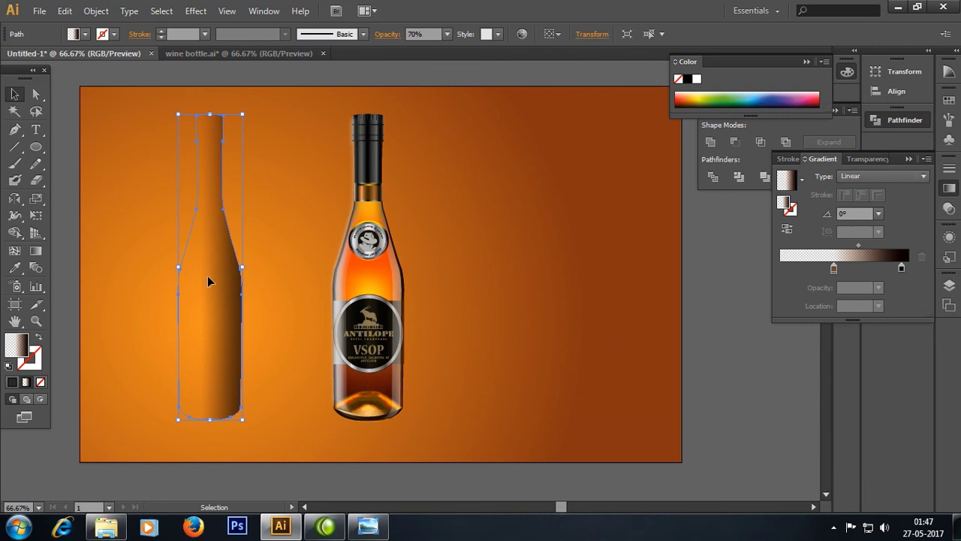